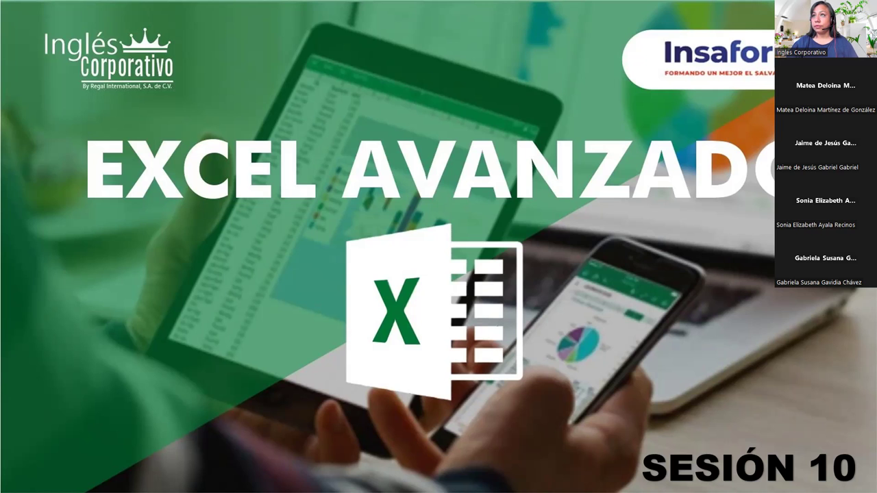
# Switch from the PowerPoint slideshow to the pizza sales workbook in Excel
pyautogui.hotkey('alt', 'Tab')
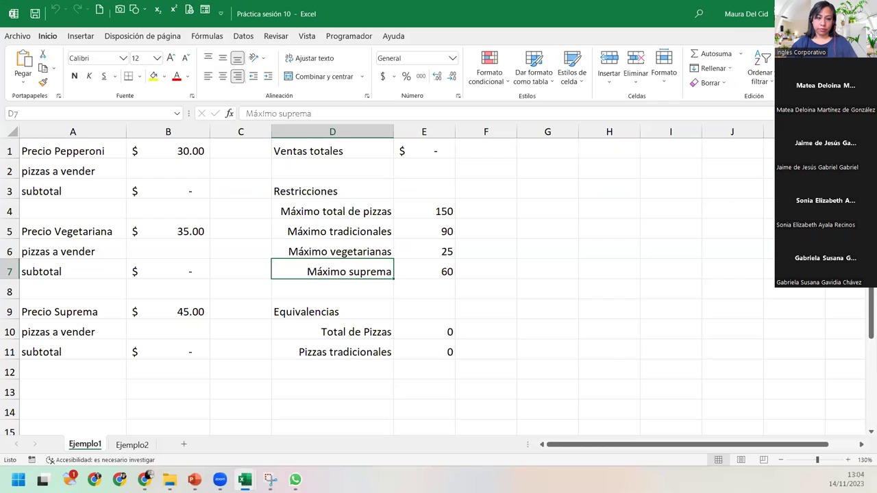
# Switch from the Excel workbook back to the PowerPoint slideshow
pyautogui.hotkey('alt', 'Tab')
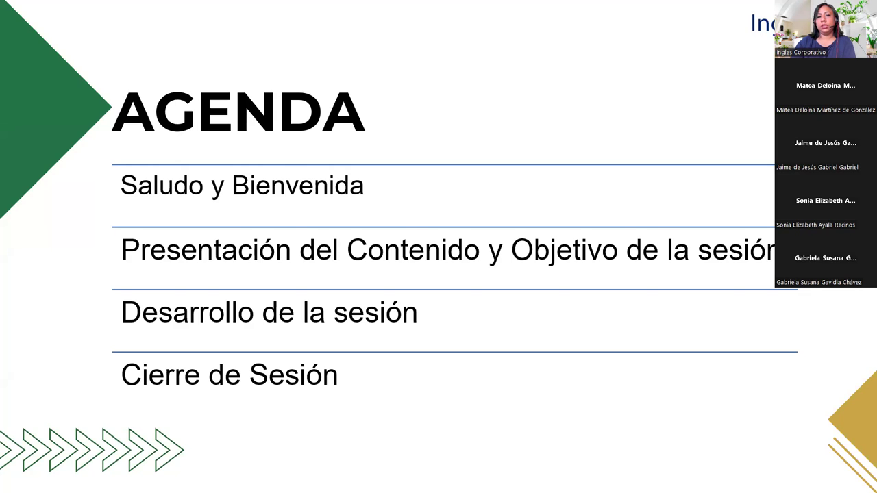
# Advance past the content and objective slides to the SOLVER definition slide
pyautogui.press('Right')
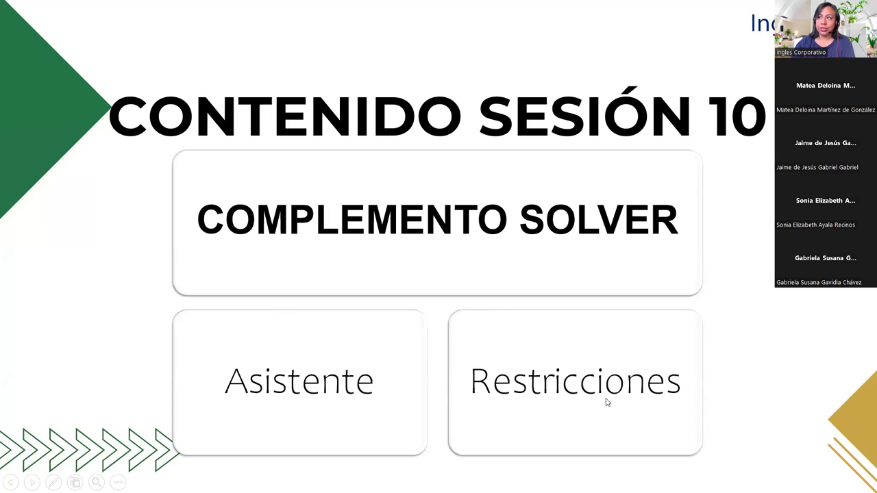
pyautogui.press('Right')
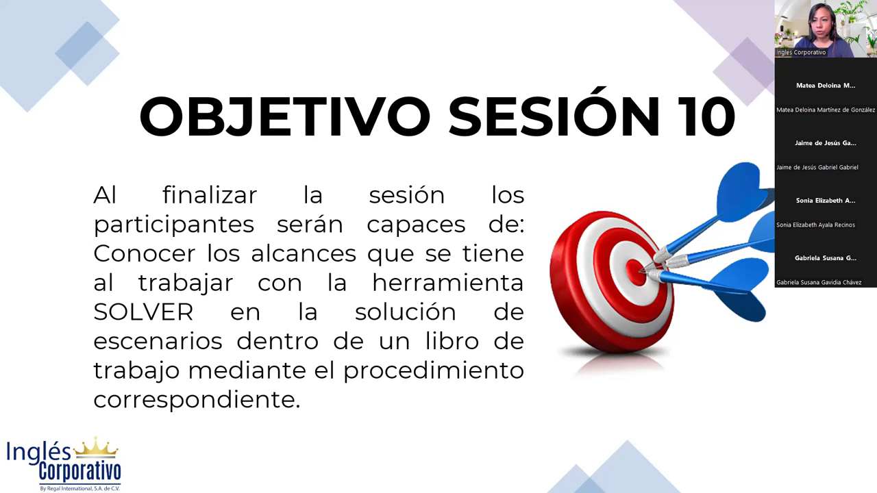
pyautogui.press('Right')
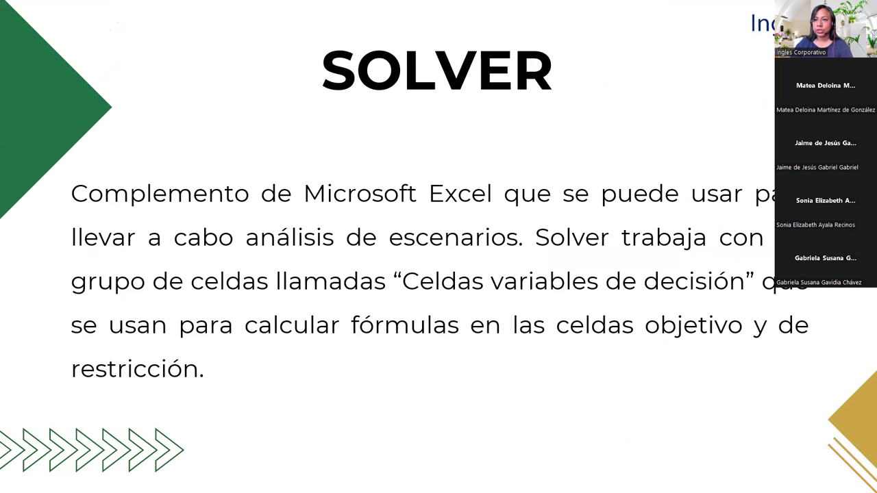
# Advance the slideshow to the ACTIVAR SOLVER slide
pyautogui.press('Right')
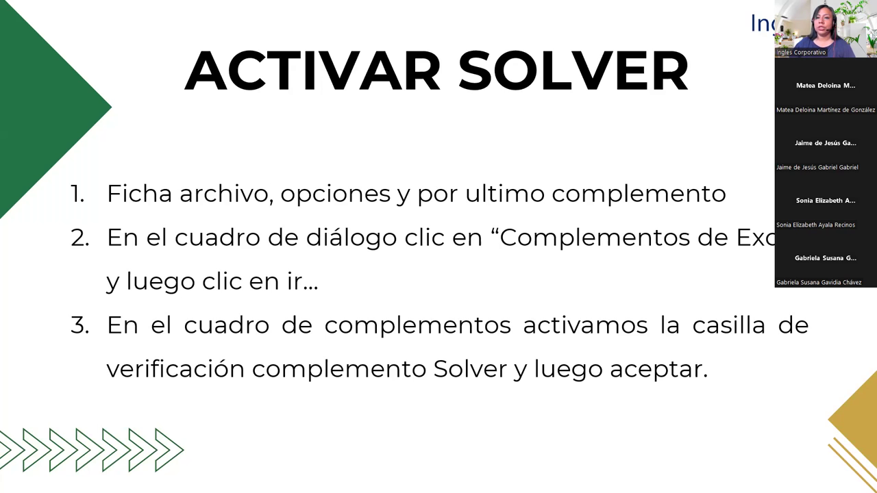
# Advance through the Solver constraints slide to the DESARROLLO slide
pyautogui.press('Right')
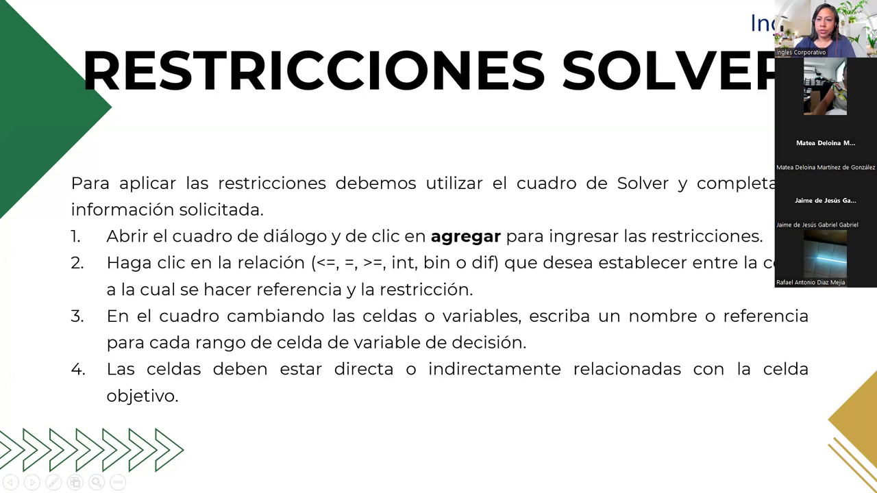
pyautogui.press('Right')
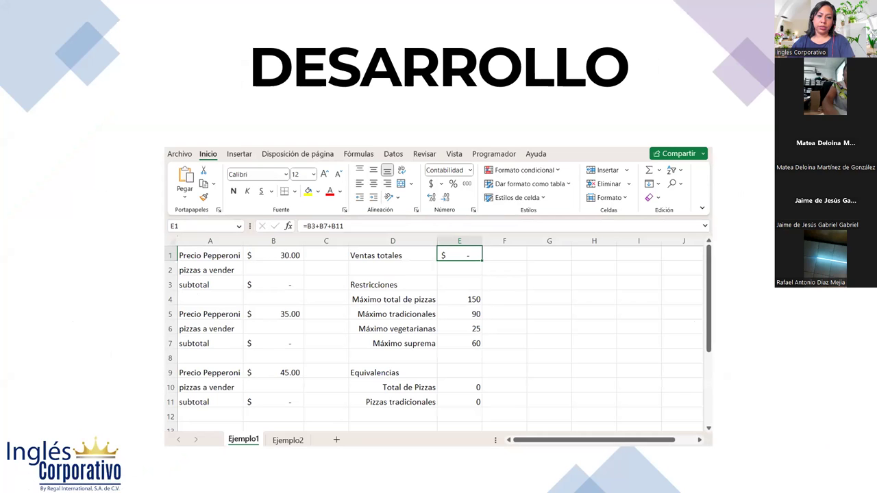
# Return to the workbook, select D2, view the Datos tab, then open the File backstage
pyautogui.hotkey('alt', 'Tab')
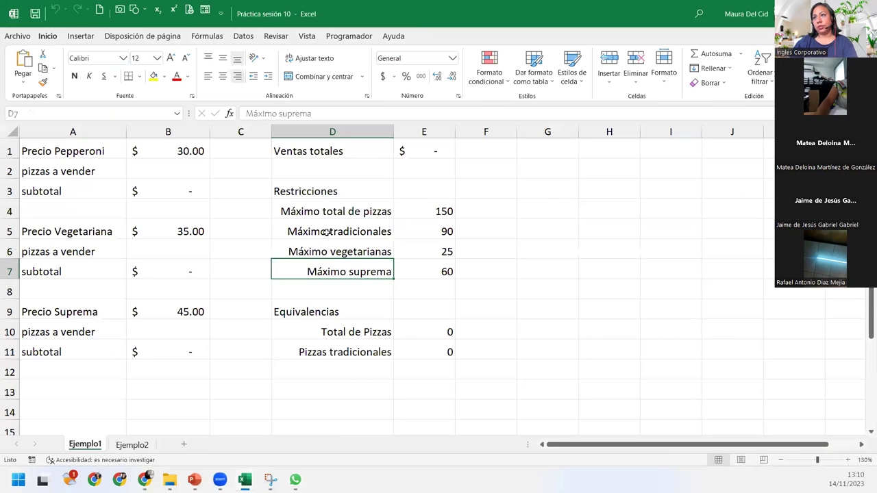
pyautogui.click(300, 168)
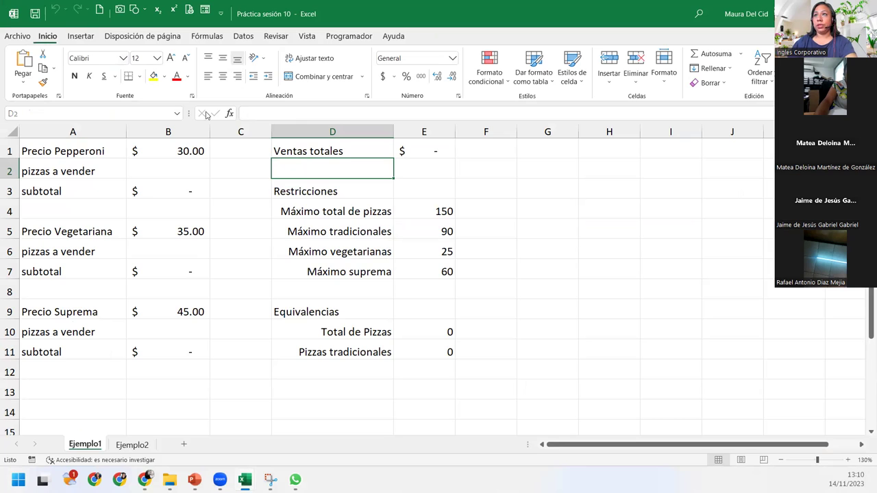
pyautogui.click(239, 37)
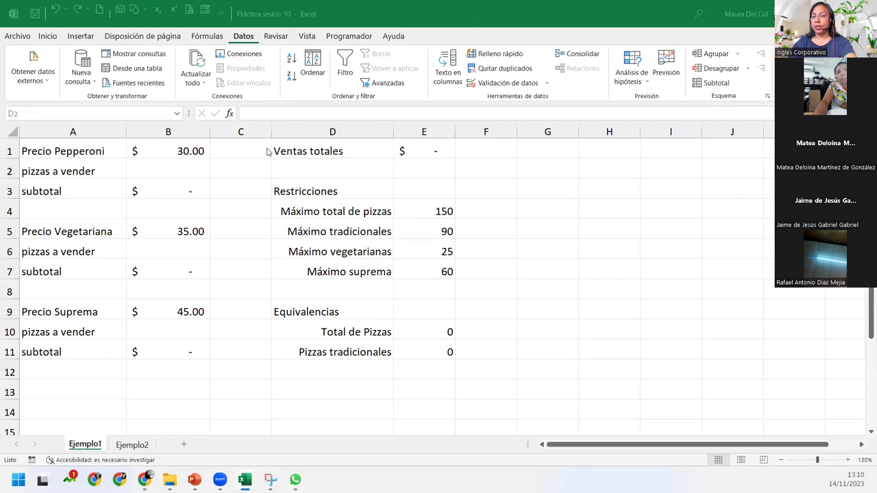
pyautogui.click(395, 157)
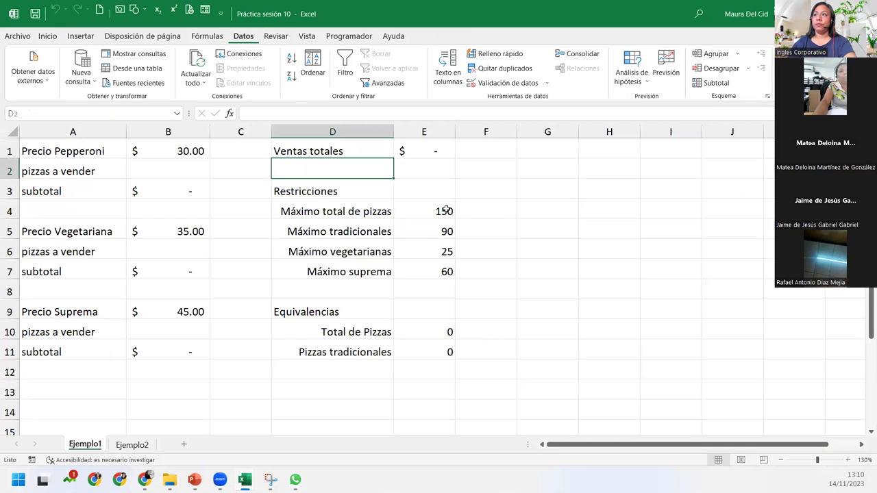
pyautogui.click(19, 35)
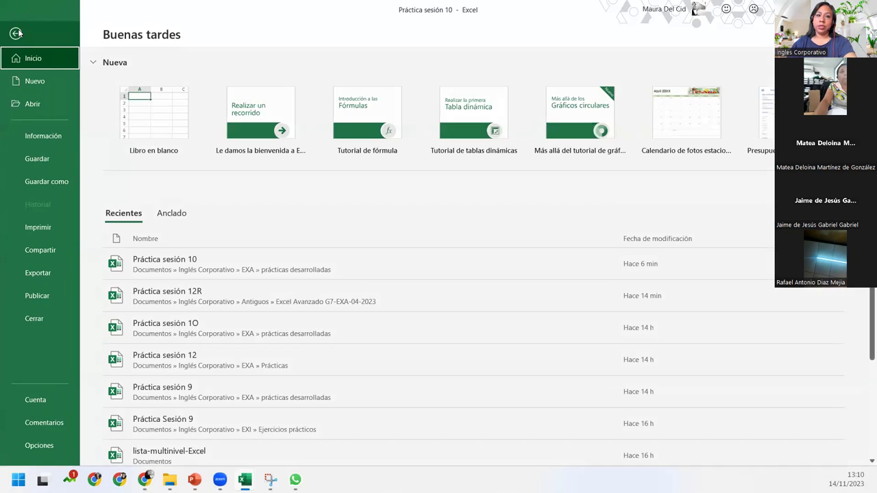
# Show the Add-ins page of Excel Options, keeping Manage set to Excel Add-ins
pyautogui.click(39, 446)
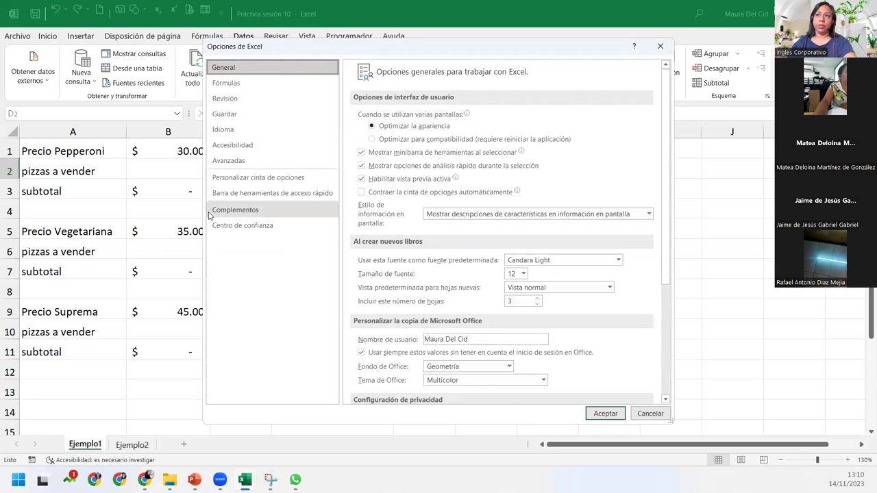
pyautogui.click(294, 209)
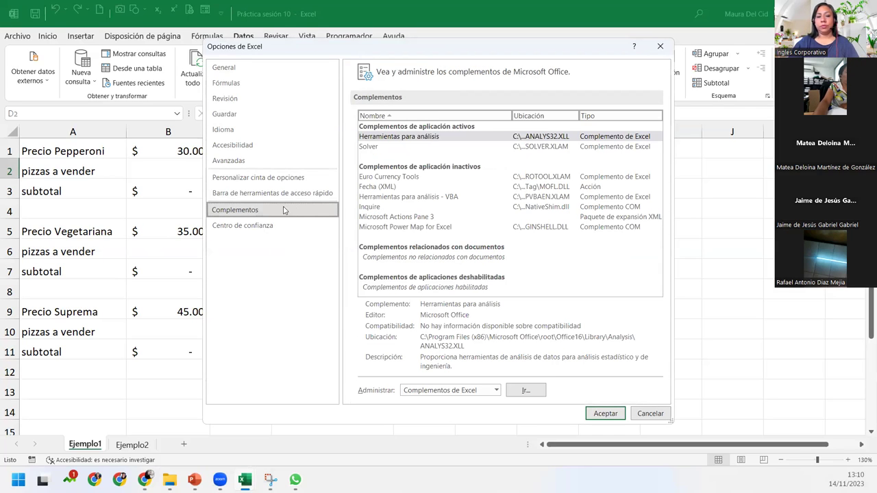
pyautogui.press('super')
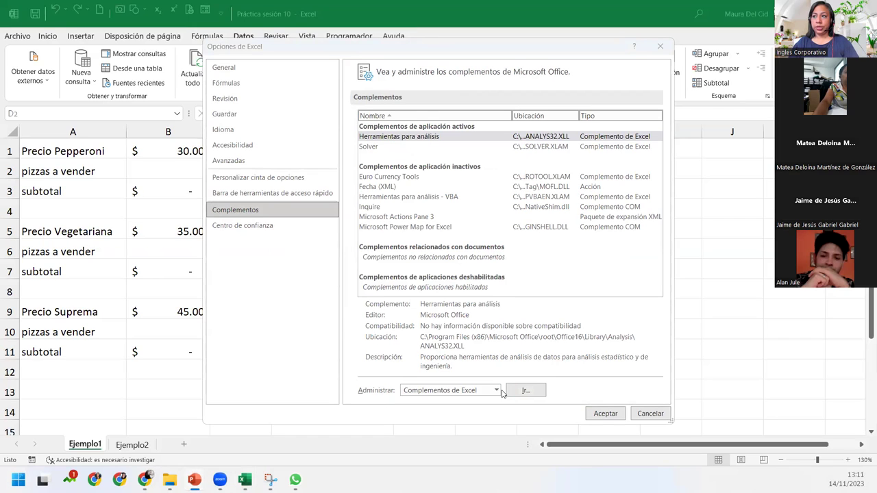
pyautogui.click(498, 390)
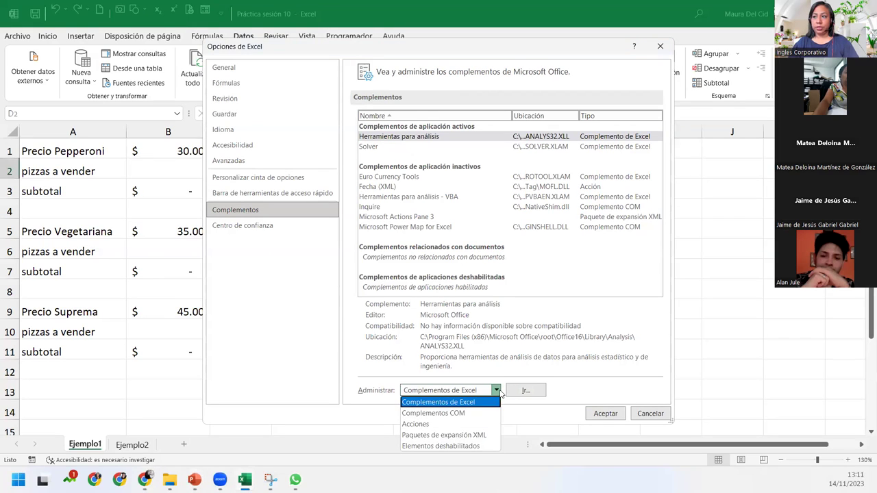
pyautogui.click(498, 391)
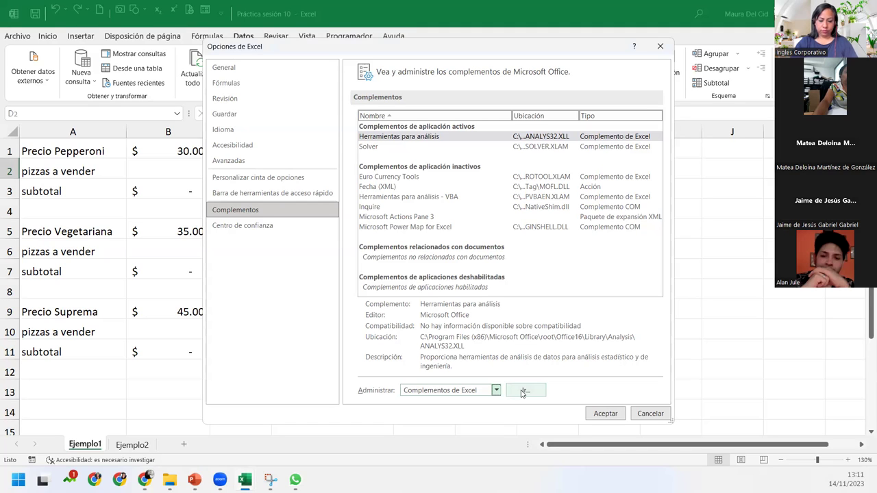
# Confirm Solver and Analysis ToolPak are checked in the Excel Add-ins list
pyautogui.click(522, 392)
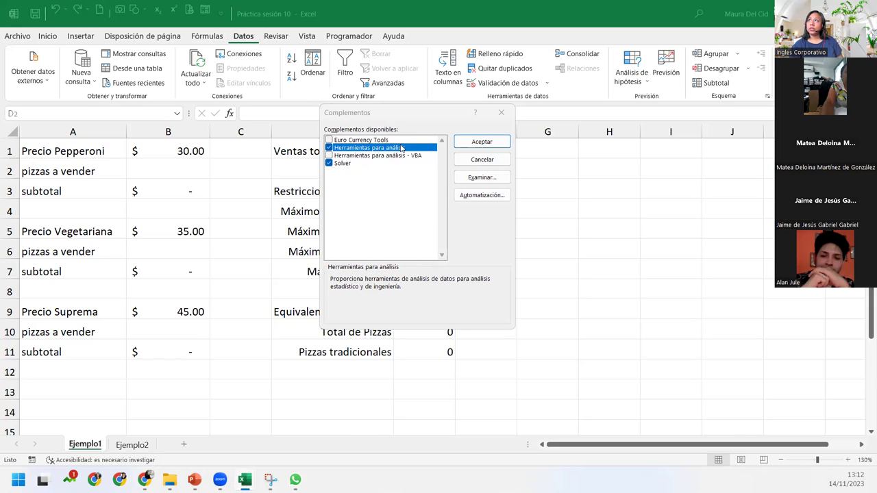
pyautogui.click(469, 142)
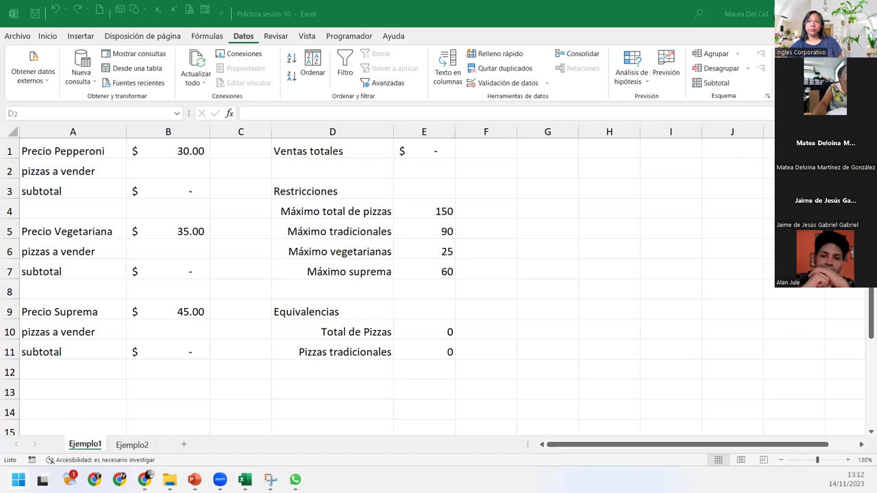
pyautogui.click(14, 34)
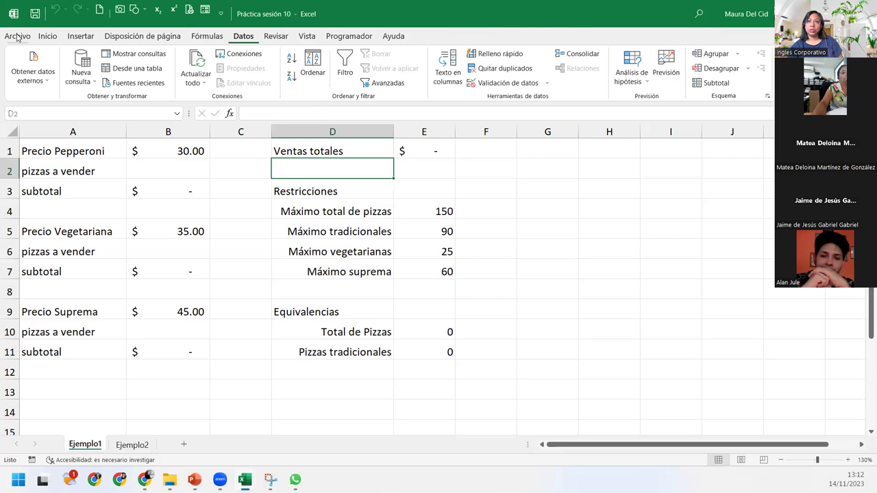
# Reopen the Add-ins list via File > Options to verify, then close it without changes
pyautogui.click(17, 37)
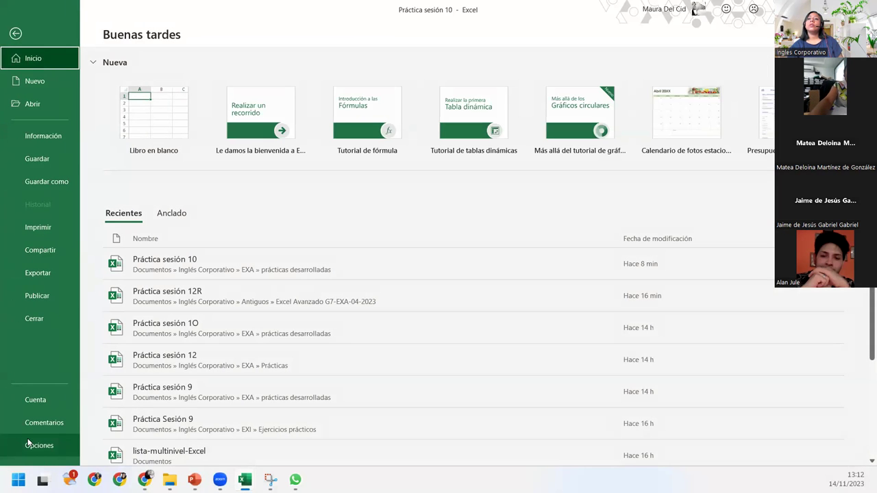
pyautogui.click(29, 445)
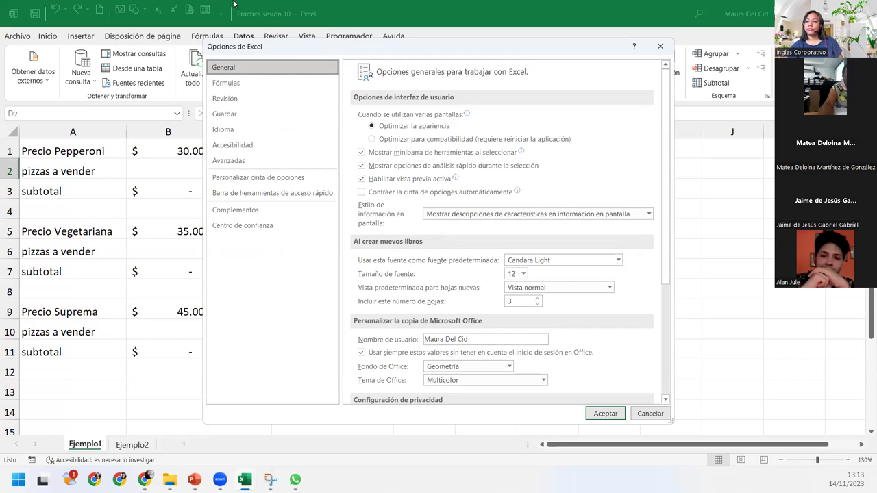
pyautogui.click(295, 214)
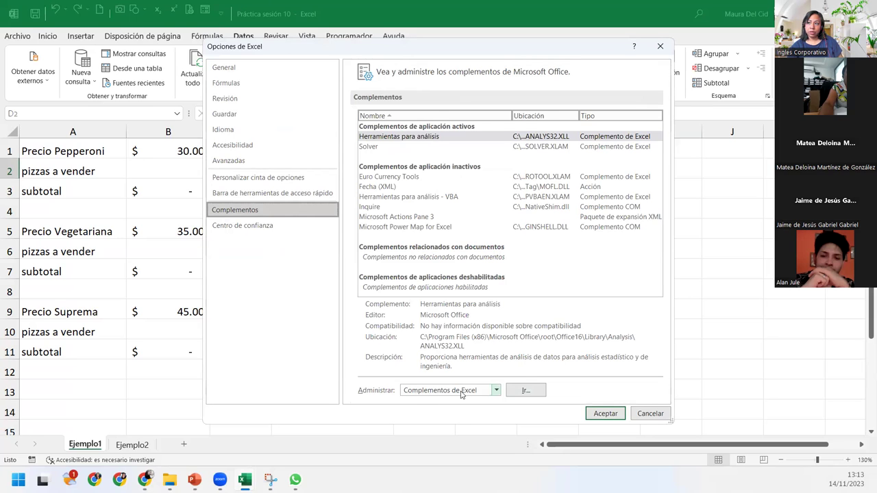
pyautogui.click(525, 392)
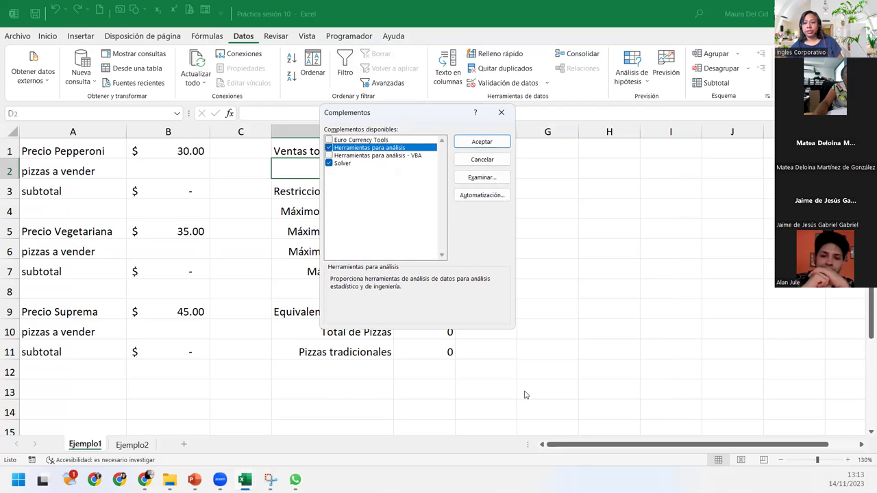
pyautogui.click(502, 113)
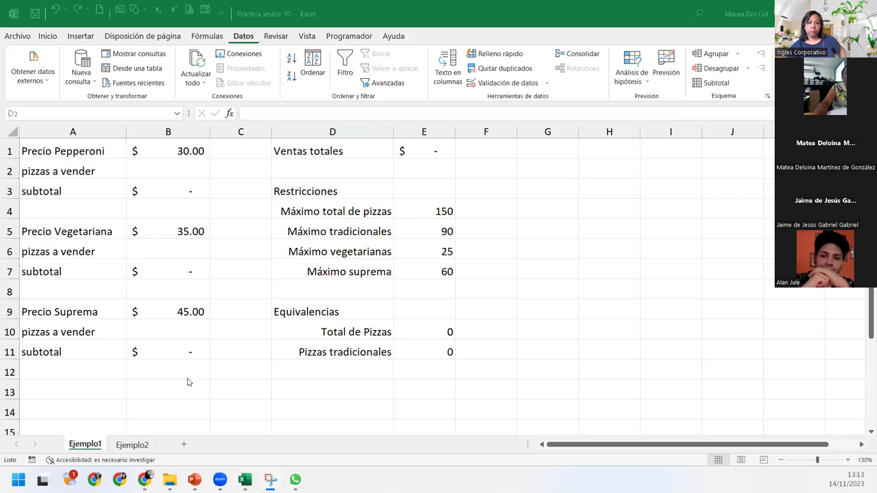
pyautogui.click(403, 148)
pyautogui.click(403, 145)
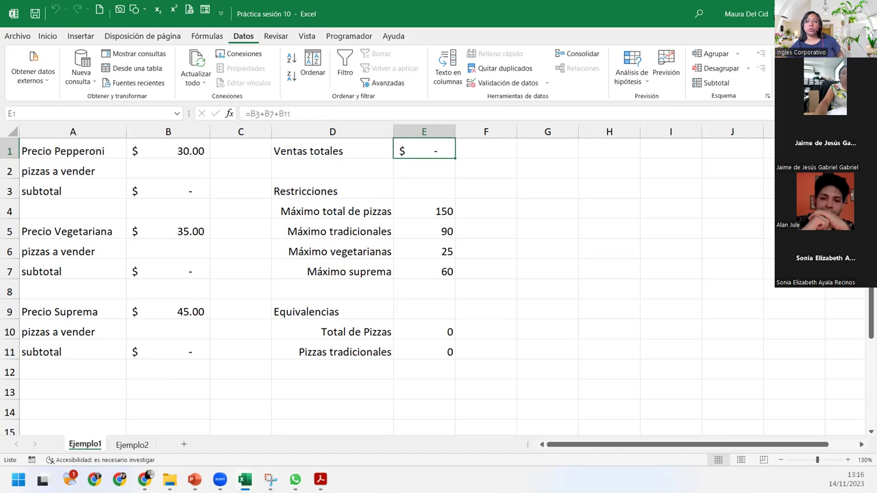
pyautogui.click(427, 211)
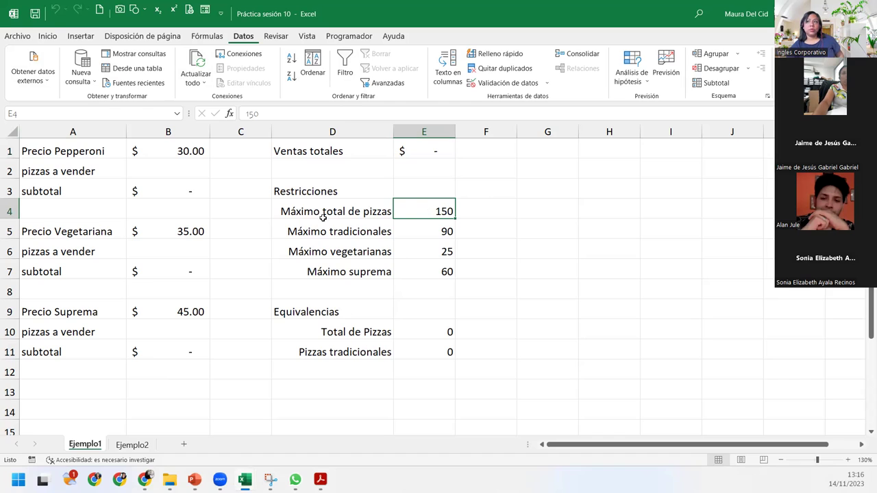
pyautogui.click(430, 227)
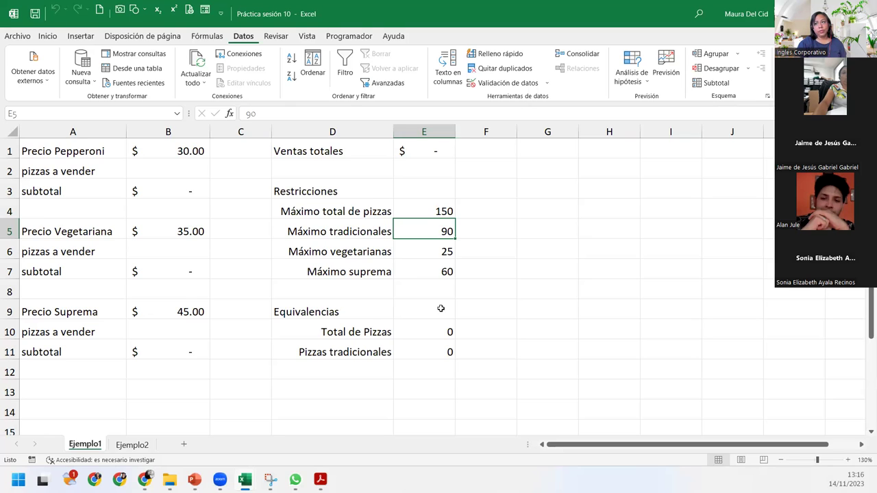
pyautogui.click(440, 334)
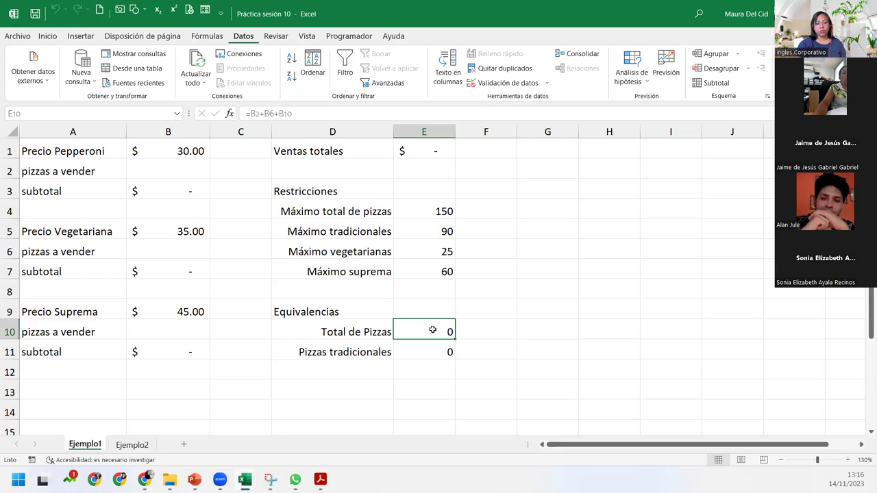
pyautogui.doubleClick(433, 329)
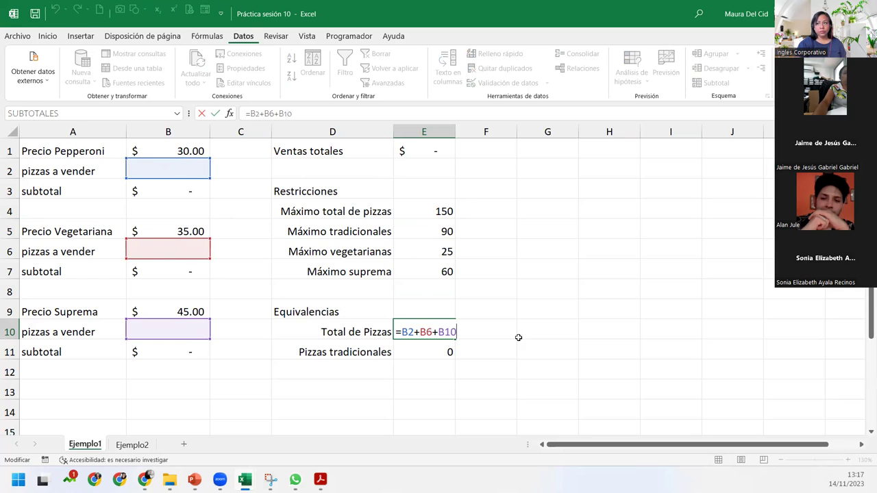
pyautogui.press('Return')
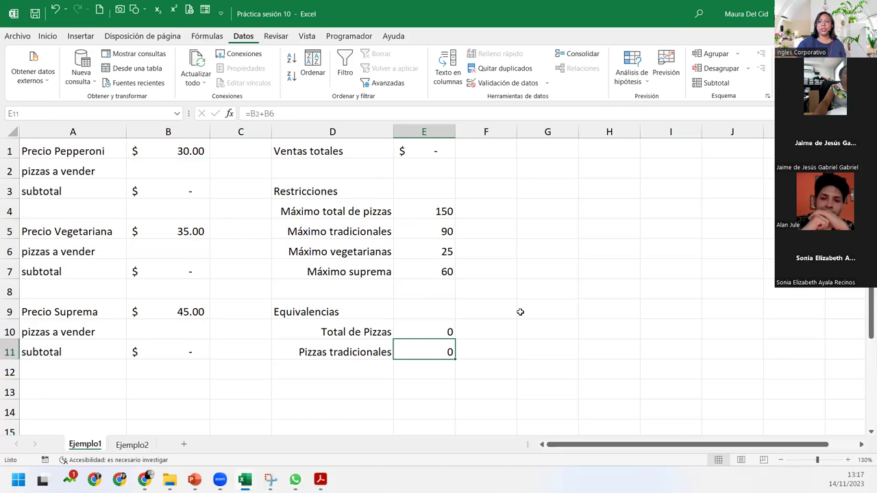
pyautogui.click(435, 148)
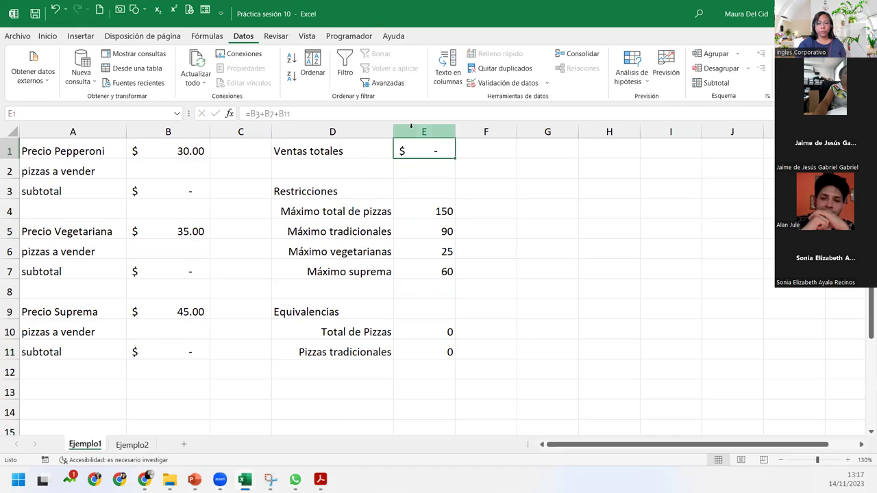
# Inspect E1's formula =B3+B7+B11 summing the Pepperoni, Vegetariana and Suprema subtotals
pyautogui.doubleClick(448, 151)
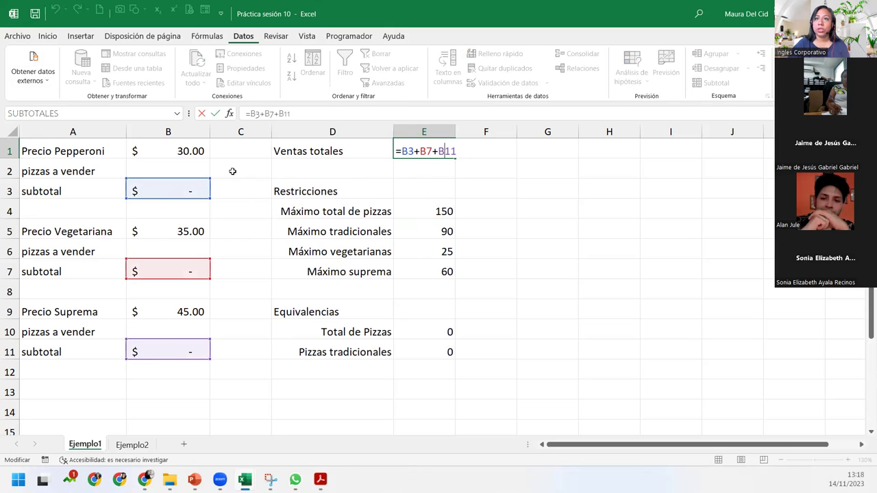
pyautogui.click(157, 168)
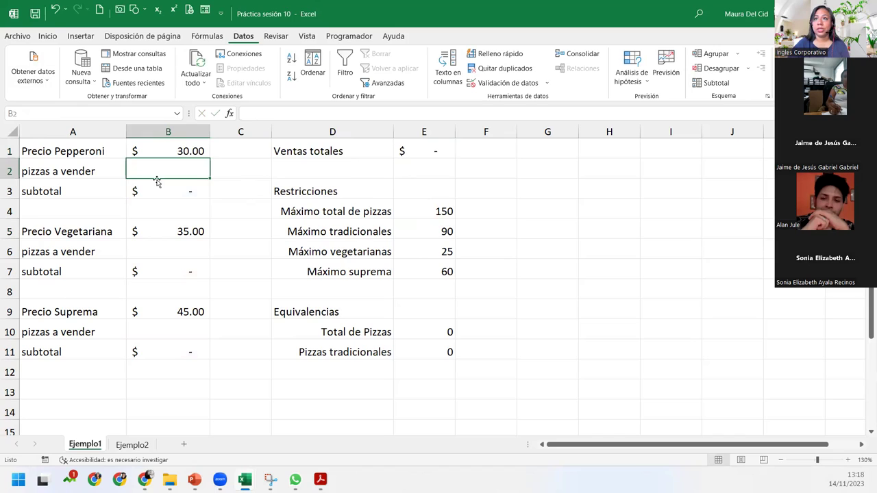
pyautogui.click(171, 251)
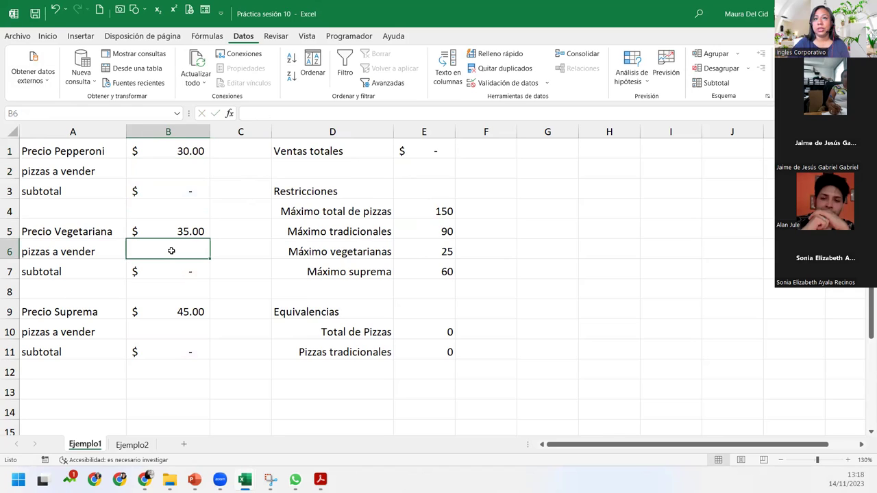
pyautogui.click(170, 332)
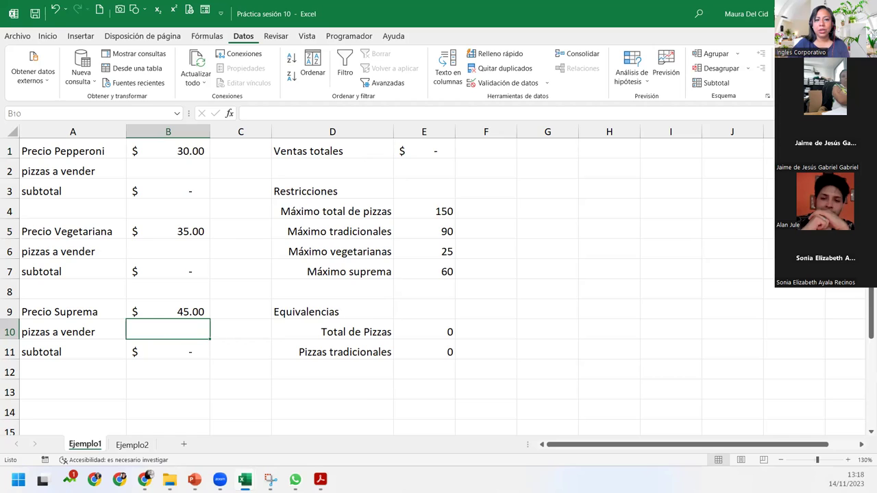
pyautogui.click(437, 150)
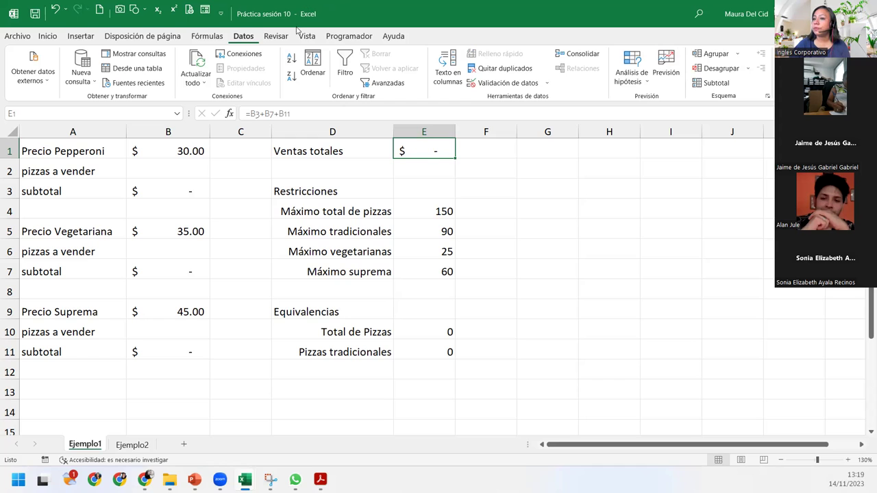
# Open Solver and clear all prior settings with Restablecer todo, confirming with Aceptar
pyautogui.click(795, 68)
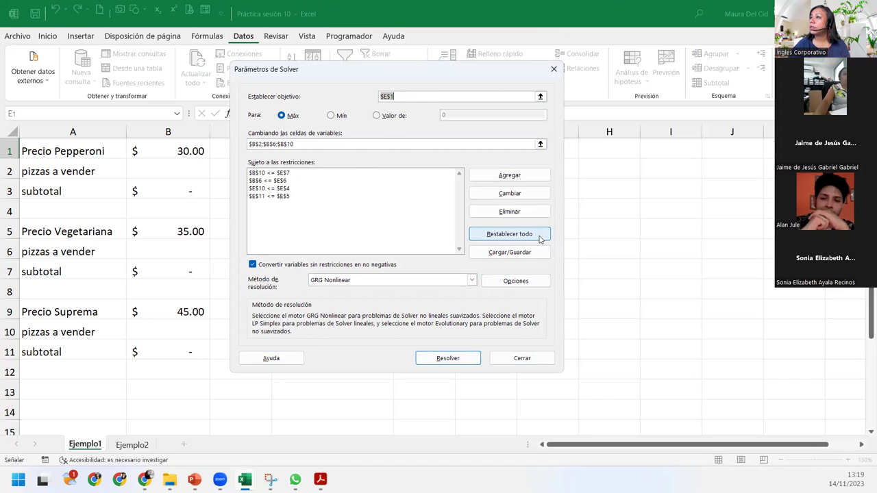
pyautogui.click(539, 237)
pyautogui.click(482, 282)
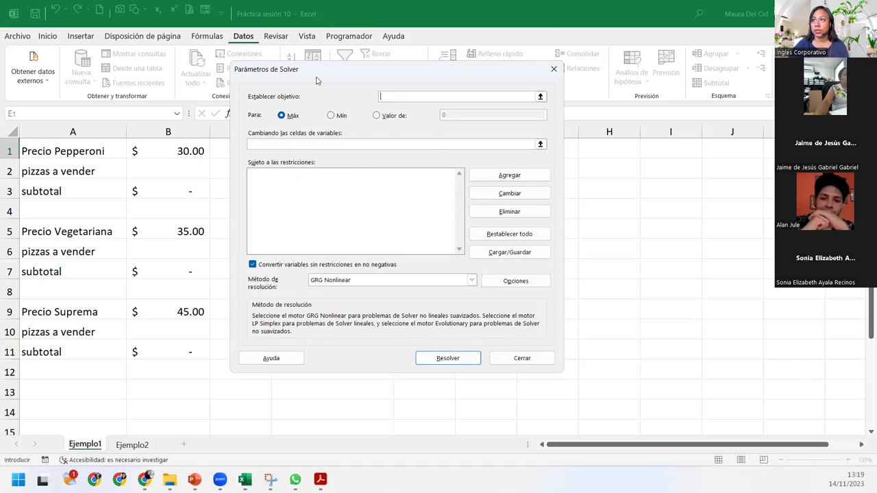
# Set the Solver objective to cell $E$1 (Ventas totales), with Máx selected
pyautogui.moveTo(316, 80); pyautogui.dragTo(552, 111)
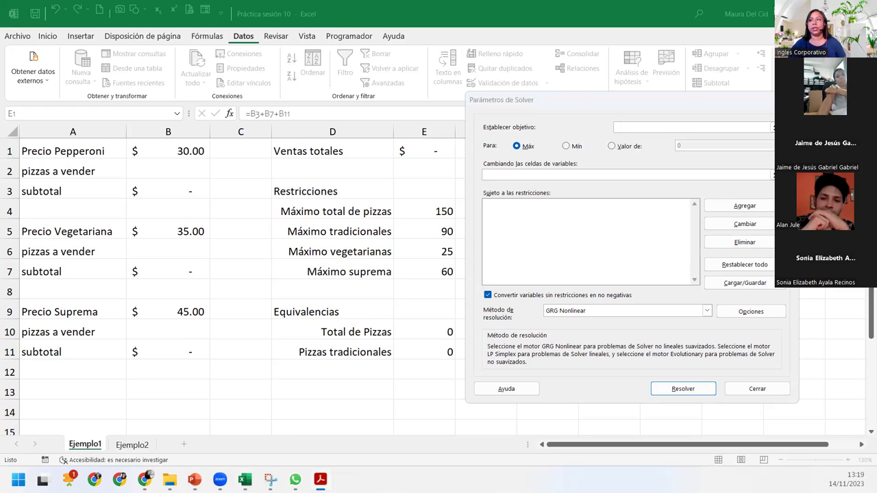
pyautogui.click(631, 129)
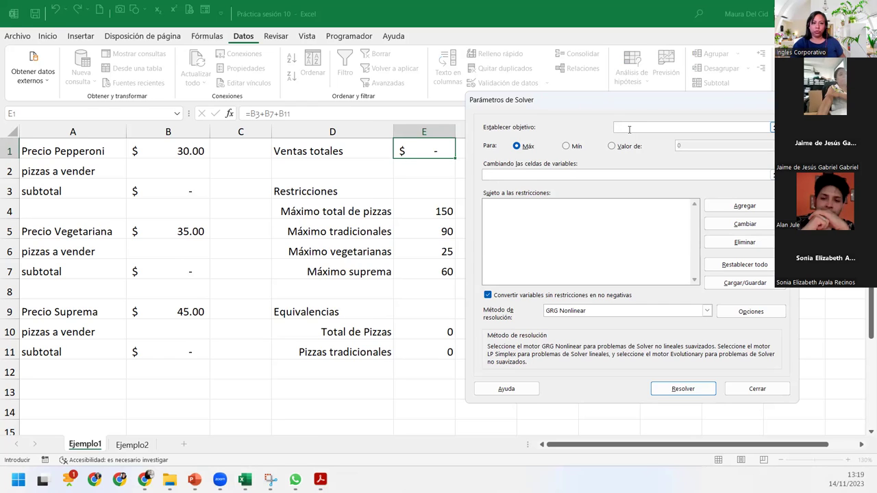
pyautogui.click(424, 141)
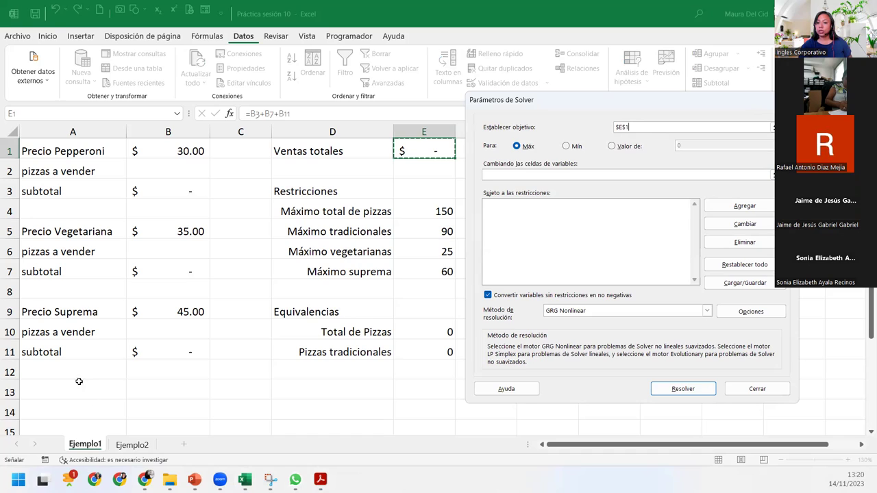
pyautogui.press('Tab')
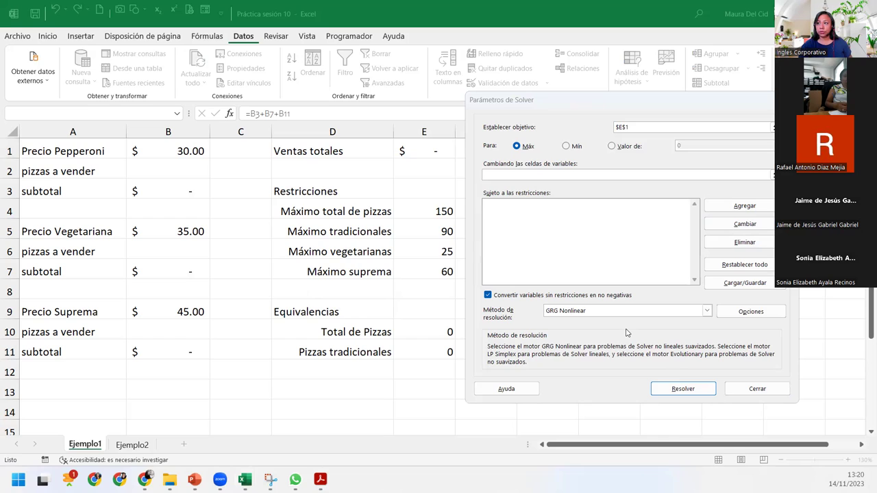
pyautogui.hotkey('shift', 'Tab')
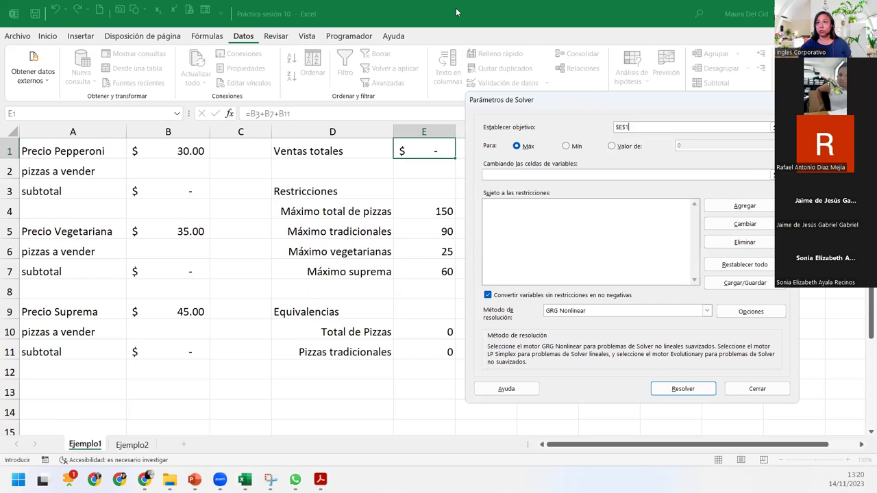
# Confirm the Solver add-in is enabled through Excel Options > Add-ins
pyautogui.press('Escape')
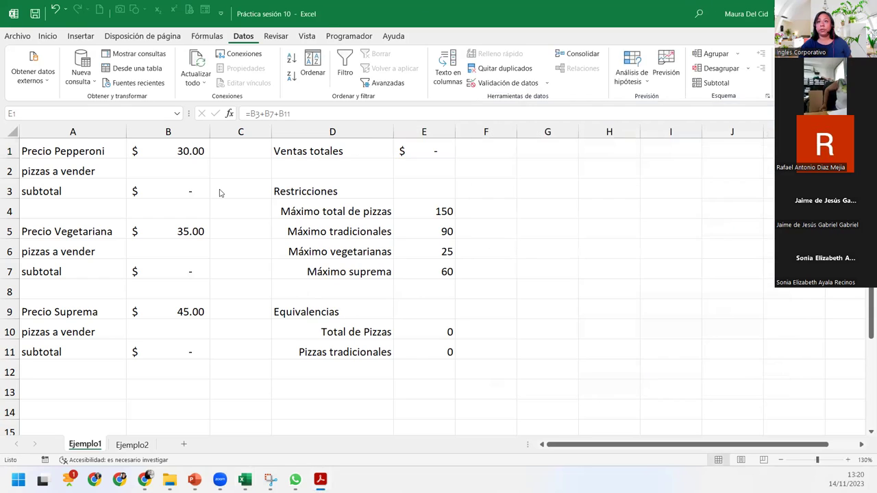
pyautogui.click(29, 39)
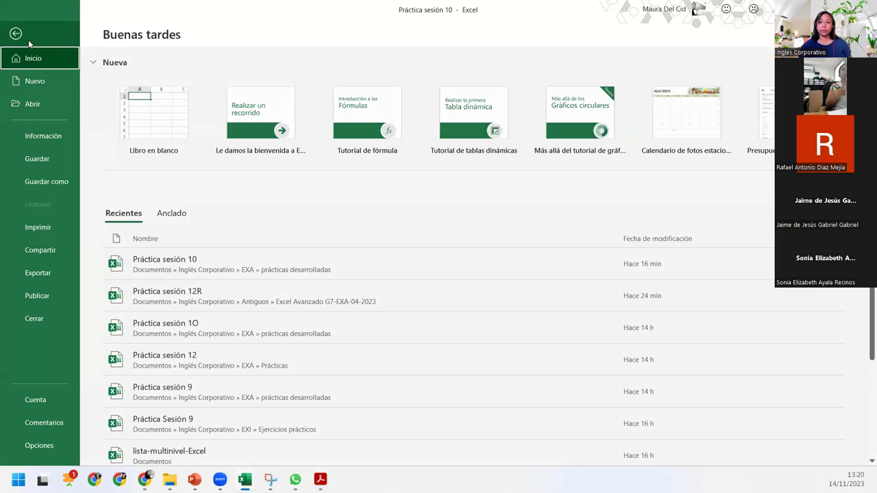
pyautogui.click(58, 444)
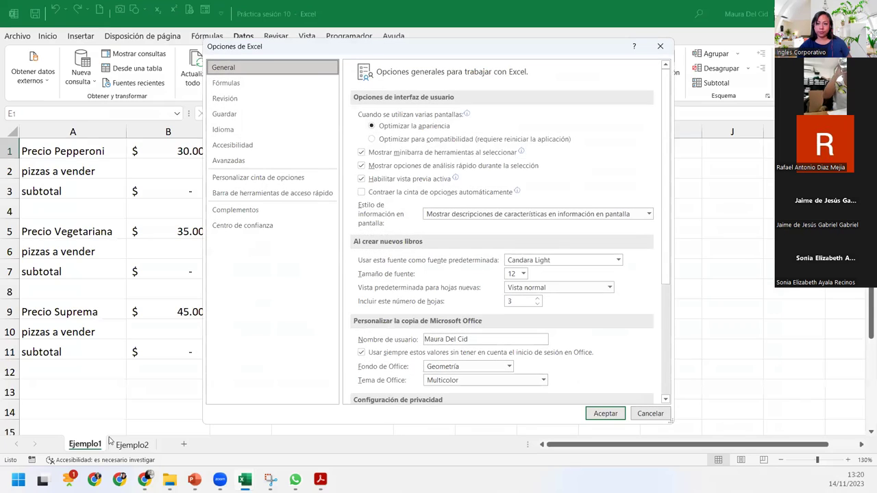
pyautogui.click(272, 215)
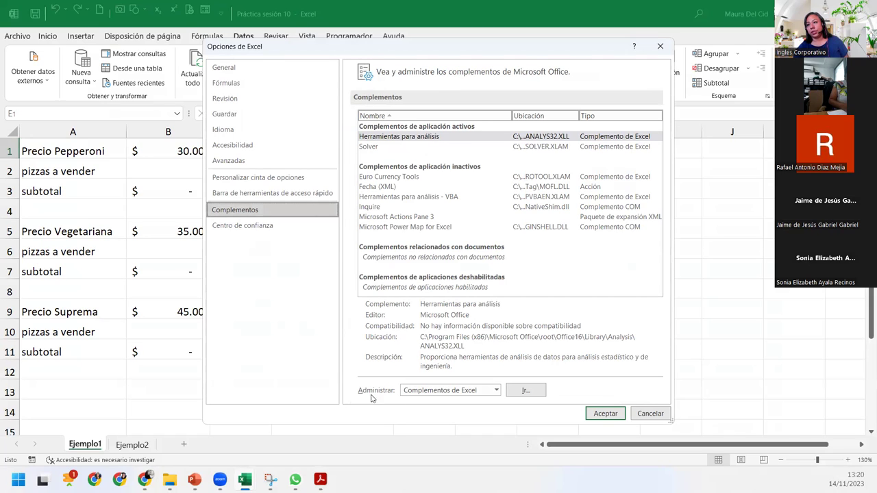
pyautogui.click(525, 391)
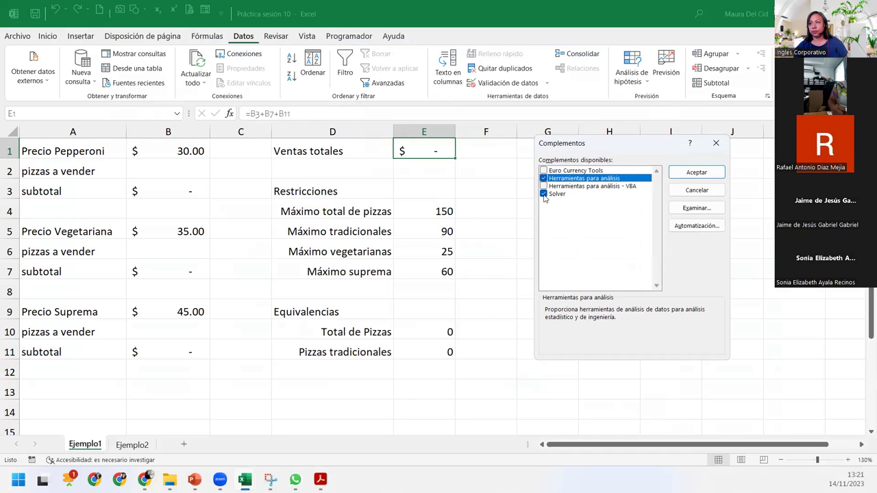
pyautogui.click(716, 176)
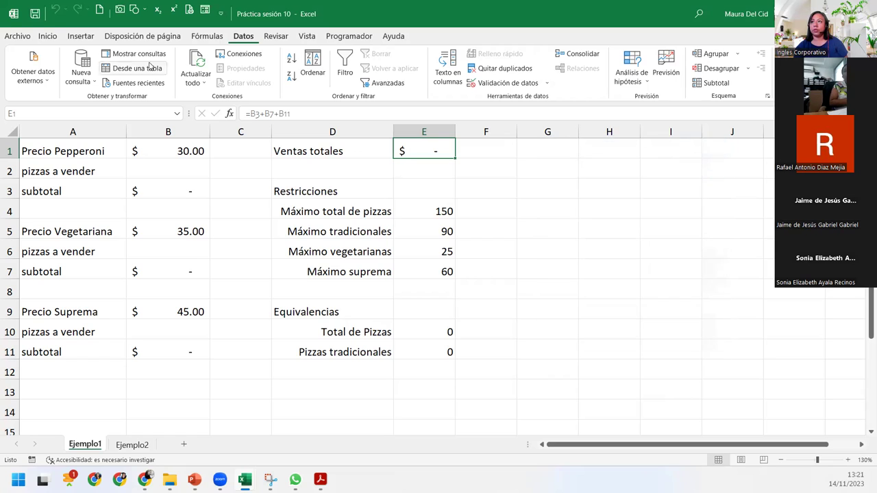
# Close the workbook Connections list and bring Solver Parameters back up
pyautogui.click(242, 53)
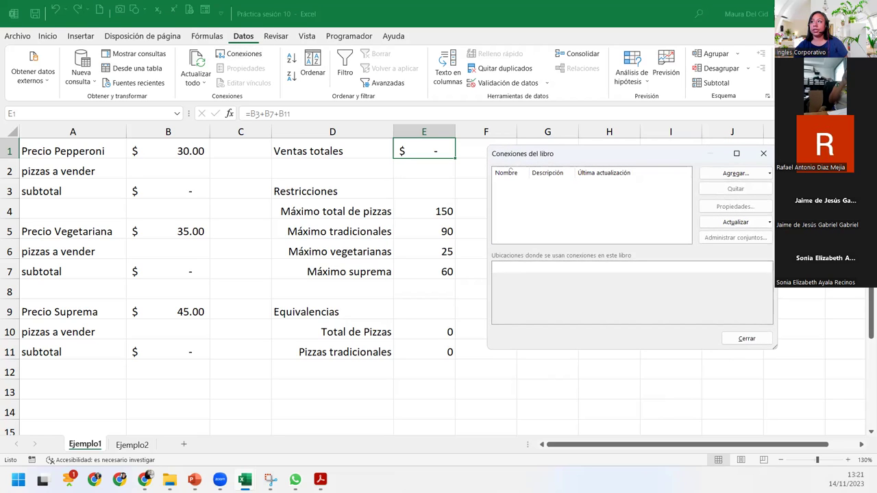
pyautogui.click(763, 153)
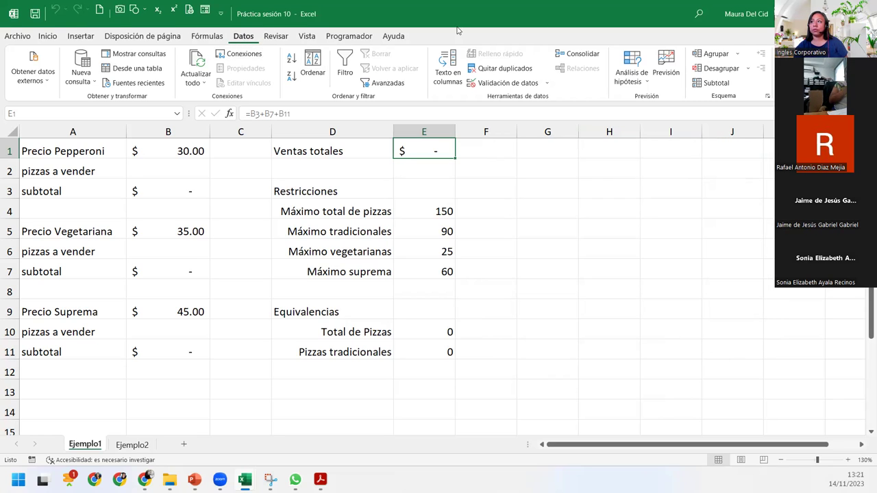
pyautogui.click(794, 69)
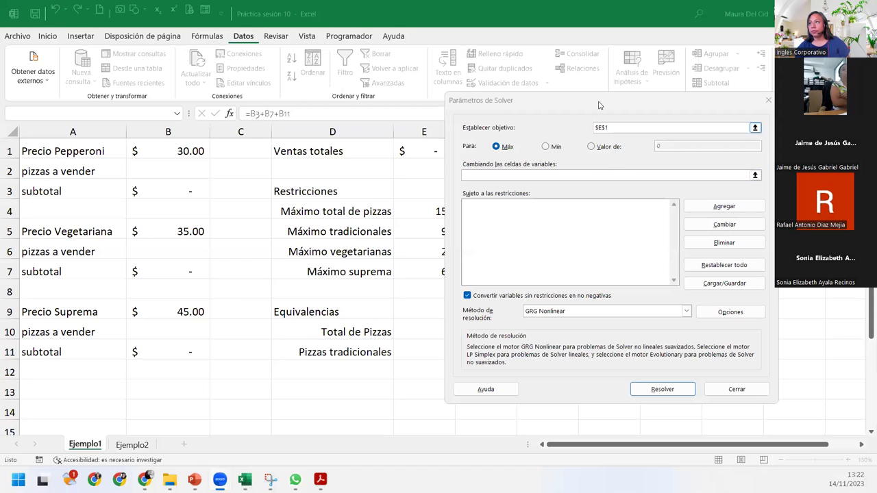
# Keep $E$1 as the Solver objective and choose Máx to maximize it
pyautogui.click(602, 127)
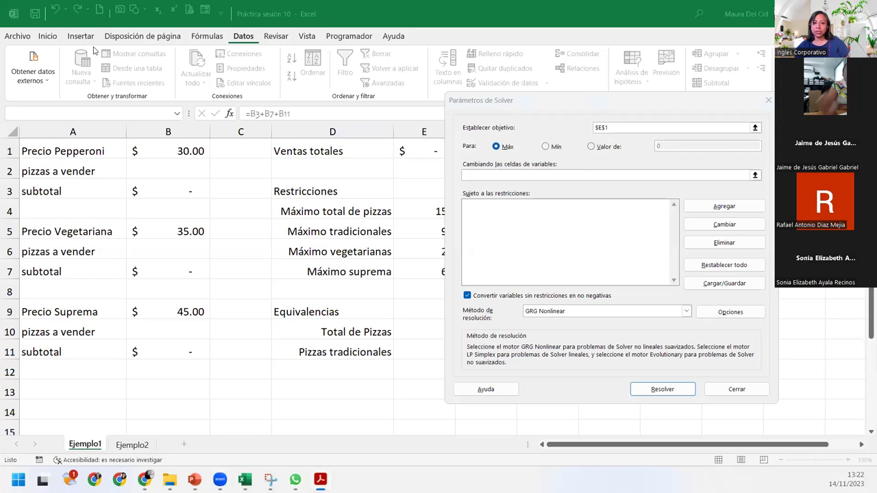
pyautogui.click(597, 126)
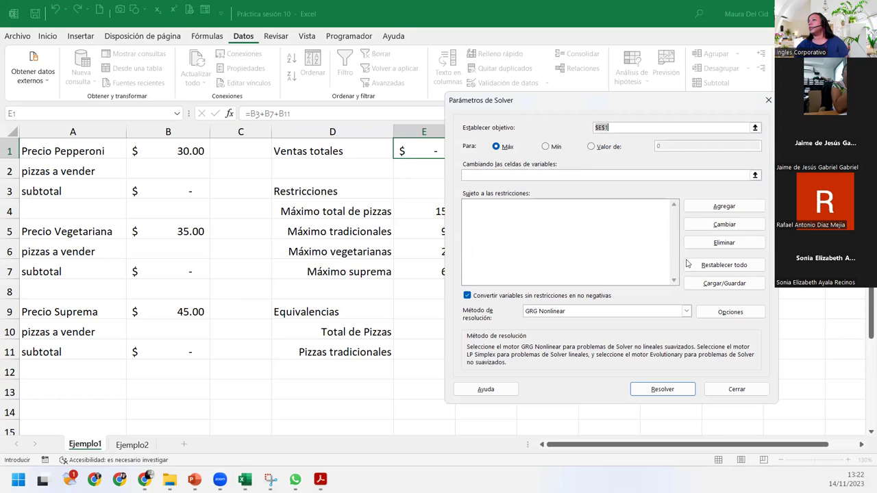
pyautogui.click(619, 127)
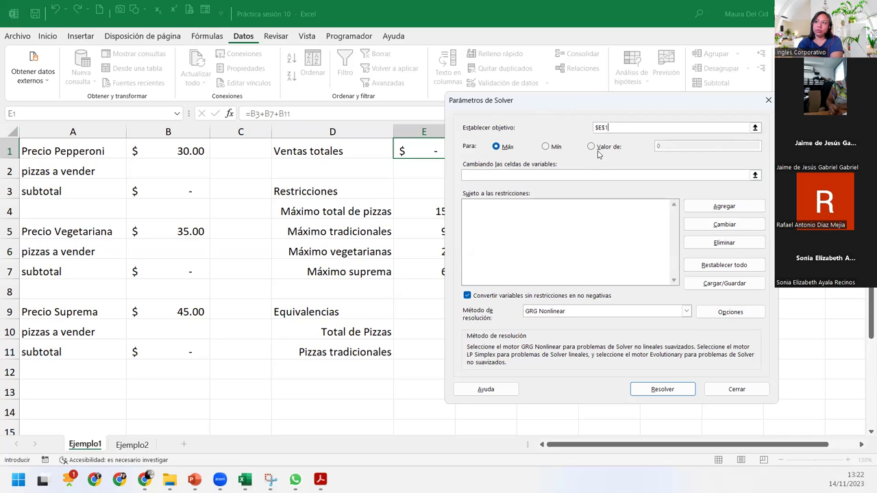
pyautogui.click(503, 150)
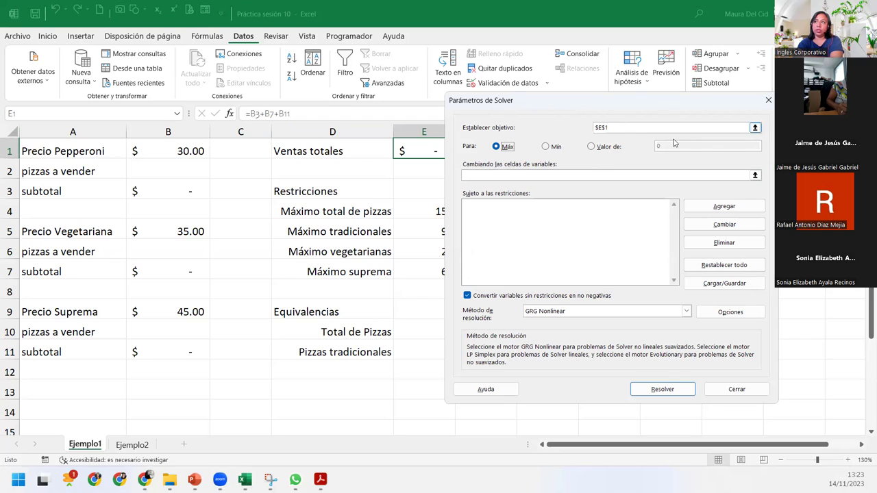
pyautogui.click(509, 176)
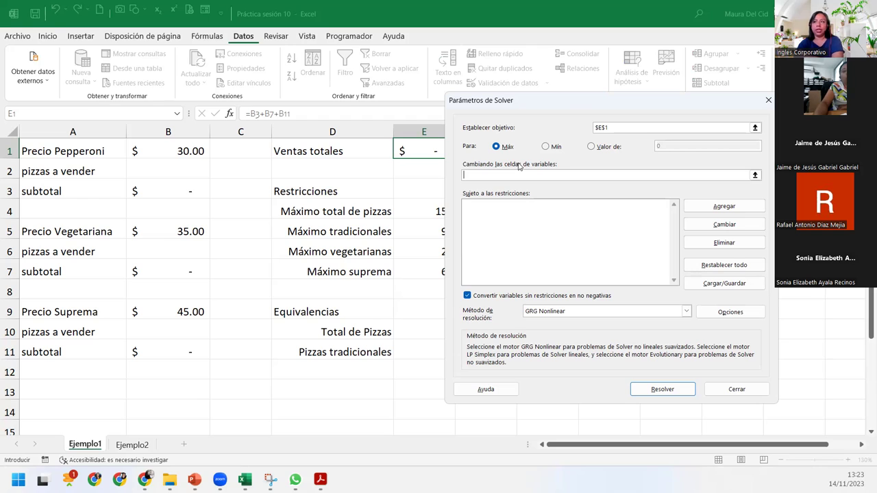
# Enter $B$2;$B$6;$B$10 as the variable cells for the three pizza quantities
pyautogui.click(186, 168)
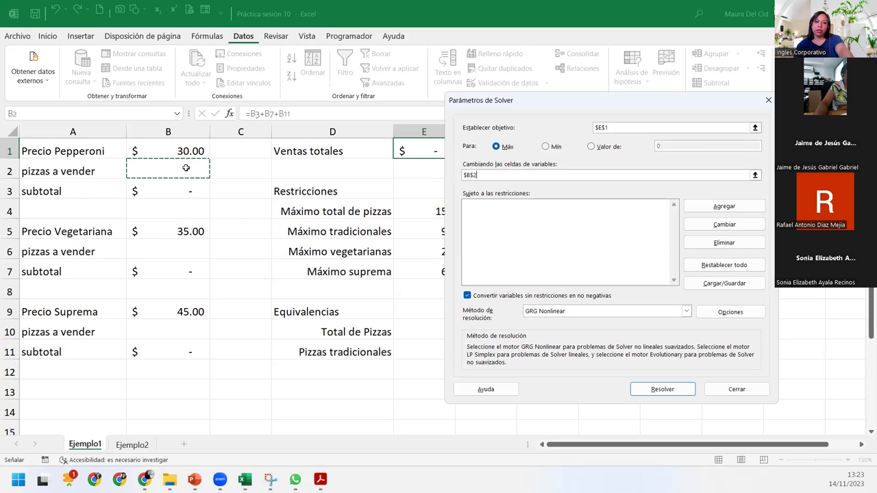
pyautogui.keyDown('ctrl'); pyautogui.click(181, 245); pyautogui.keyUp('ctrl')
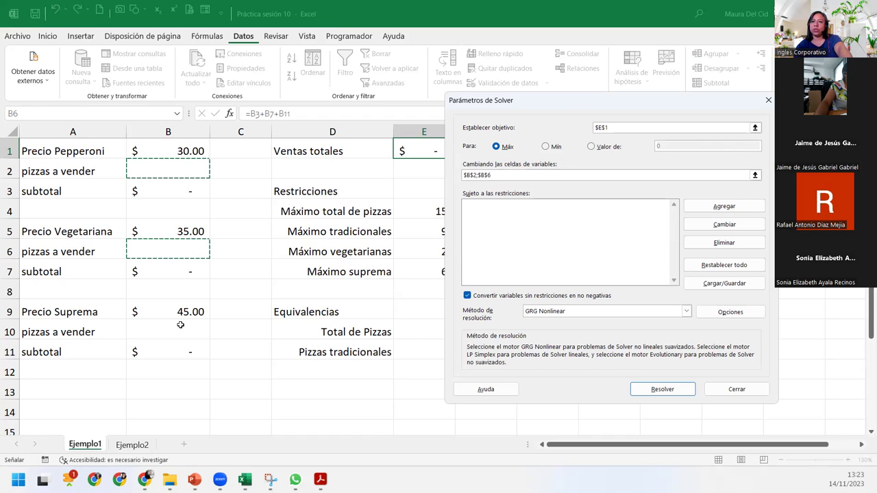
pyautogui.keyDown('ctrl'); pyautogui.click(176, 333); pyautogui.keyUp('ctrl')
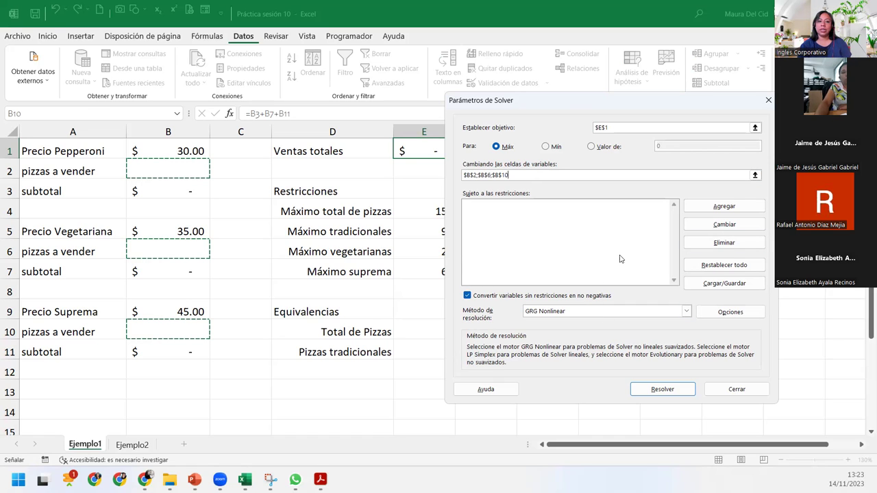
pyautogui.click(668, 208)
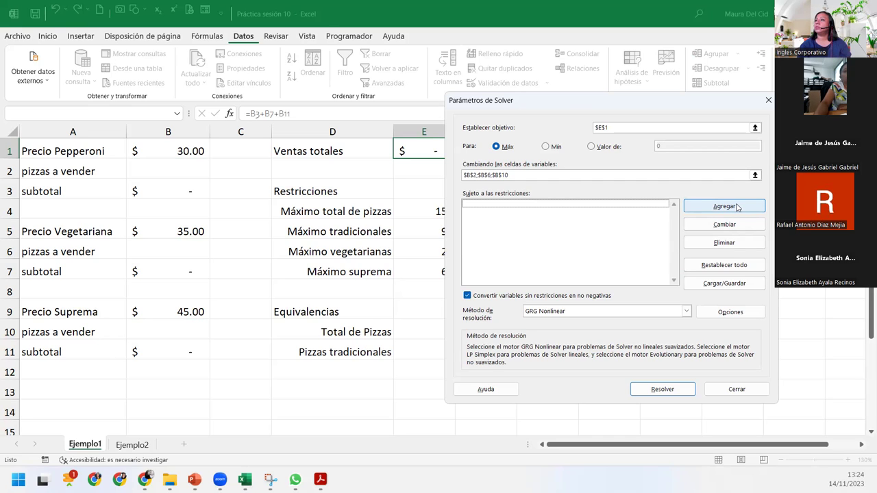
# Add the constraint $B$10 <= $E$7, capping Suprema pizzas at 60
pyautogui.click(737, 207)
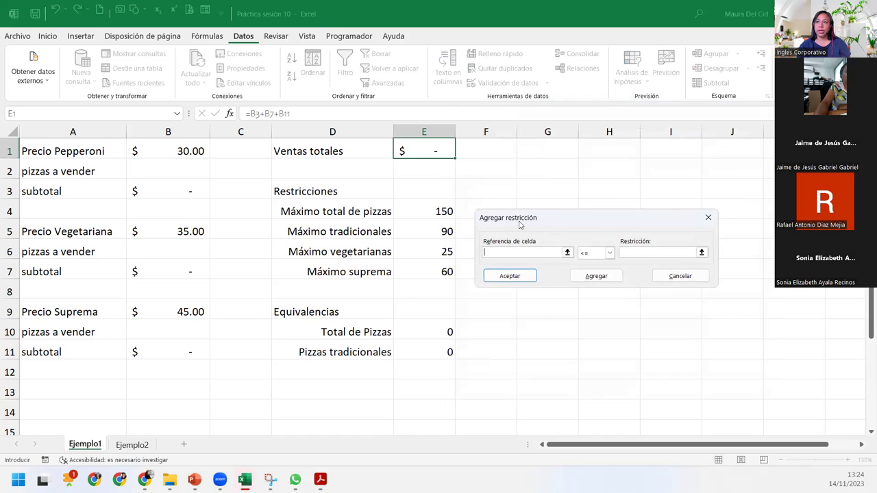
pyautogui.moveTo(520, 225); pyautogui.dragTo(326, 218)
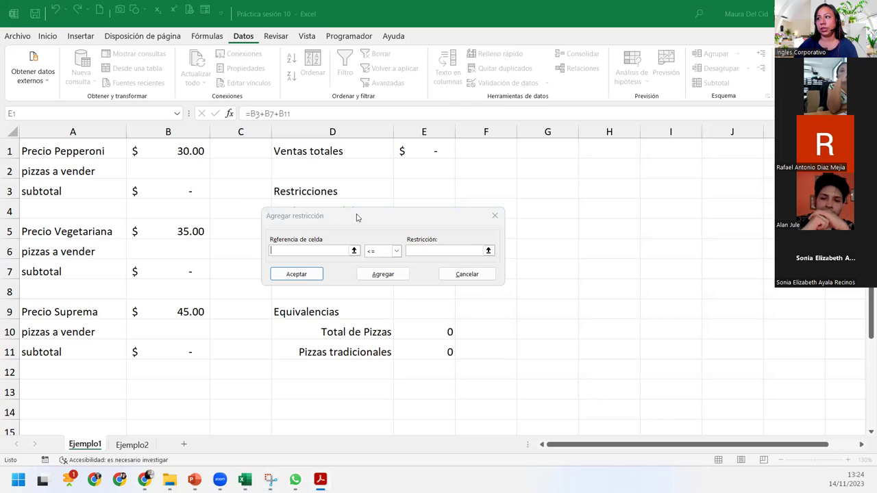
pyautogui.moveTo(356, 217); pyautogui.dragTo(577, 220)
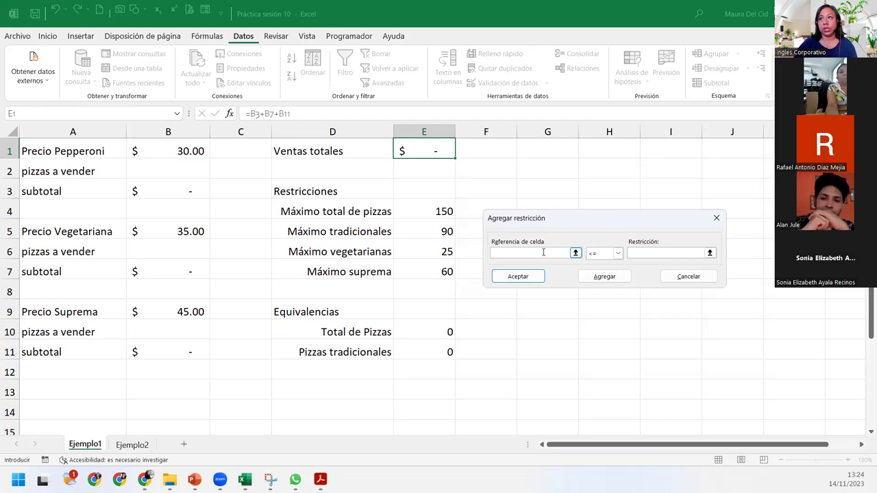
pyautogui.click(138, 329)
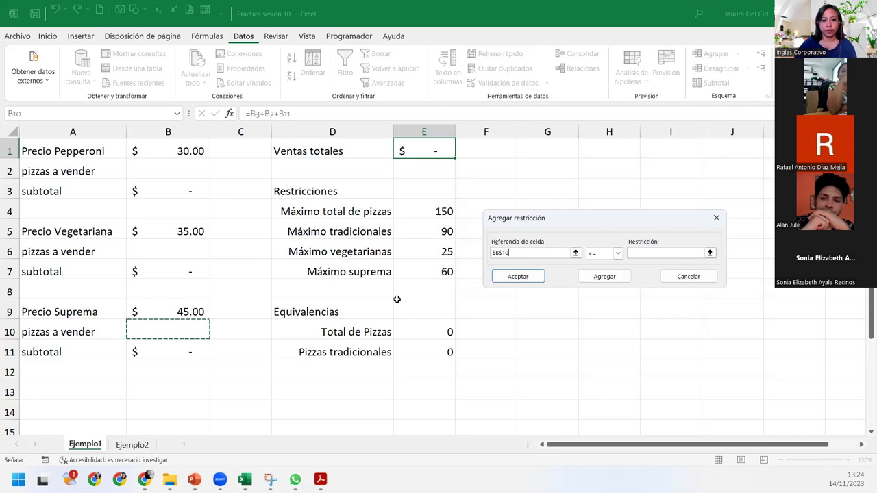
pyautogui.click(634, 253)
pyautogui.click(596, 255)
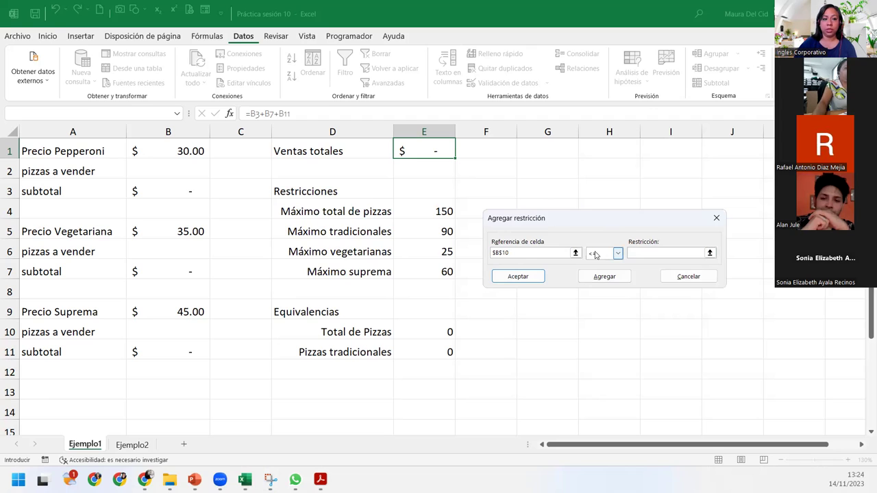
pyautogui.click(648, 253)
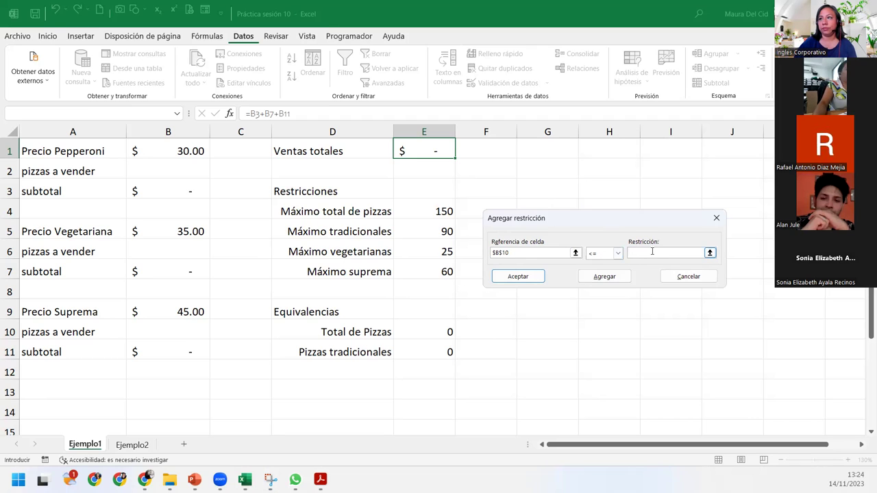
pyautogui.click(411, 264)
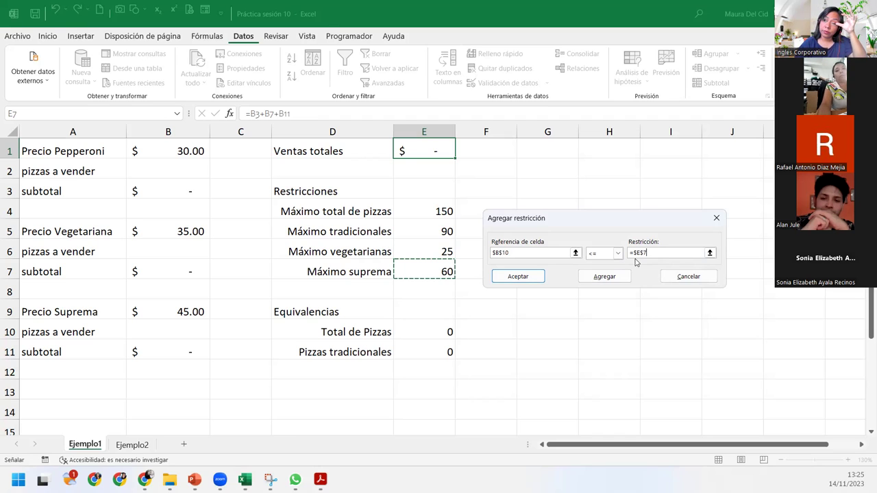
pyautogui.click(611, 277)
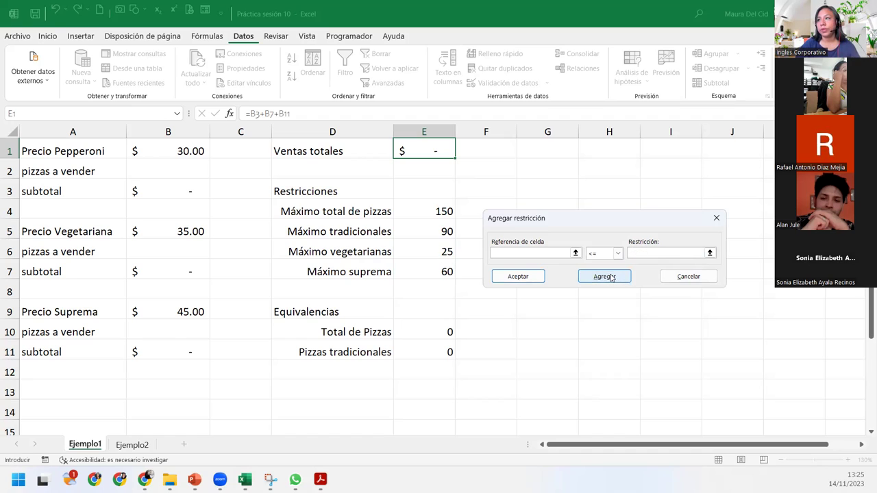
# Add the constraint $B$6 <= $E$6, capping Vegetariana pizzas at 25
pyautogui.click(154, 254)
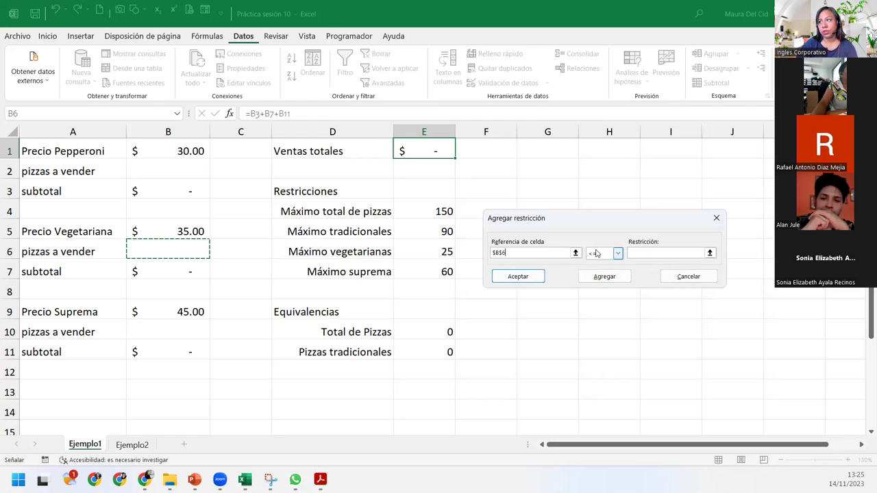
pyautogui.click(644, 252)
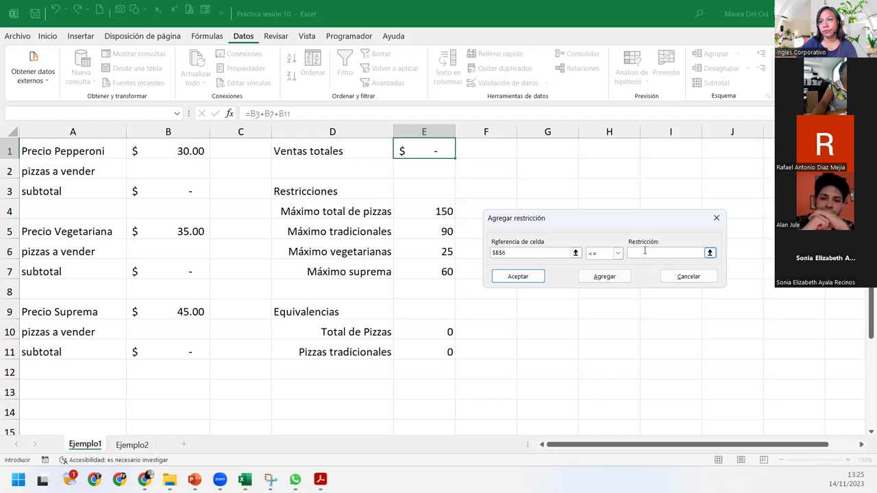
pyautogui.click(407, 248)
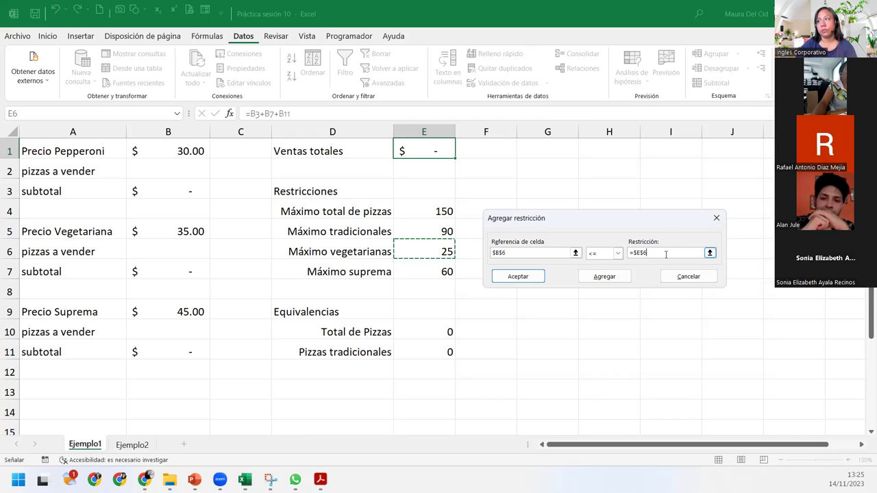
pyautogui.click(594, 277)
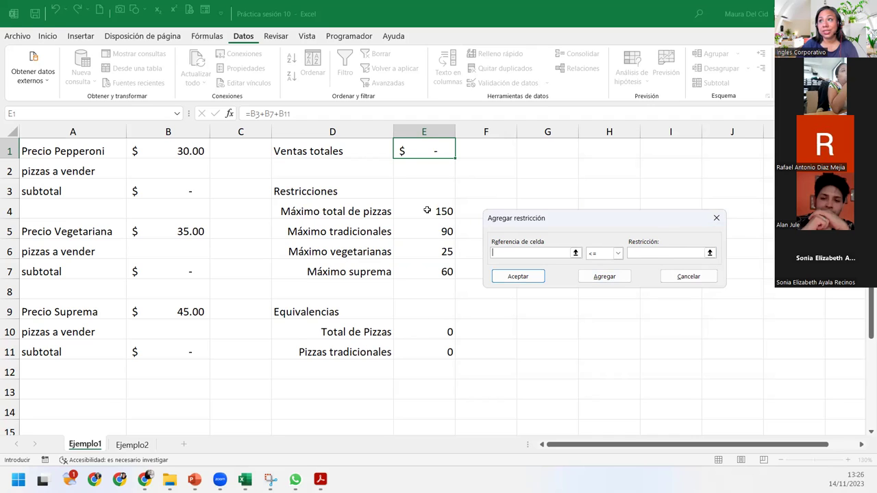
# Add the constraint $E$10 <= $E$4, capping Total de Pizzas at 150
pyautogui.click(416, 331)
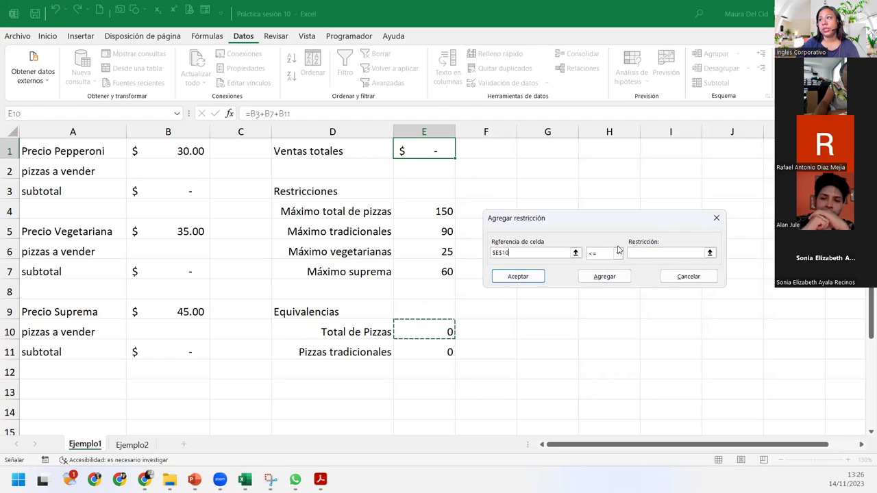
pyautogui.click(642, 251)
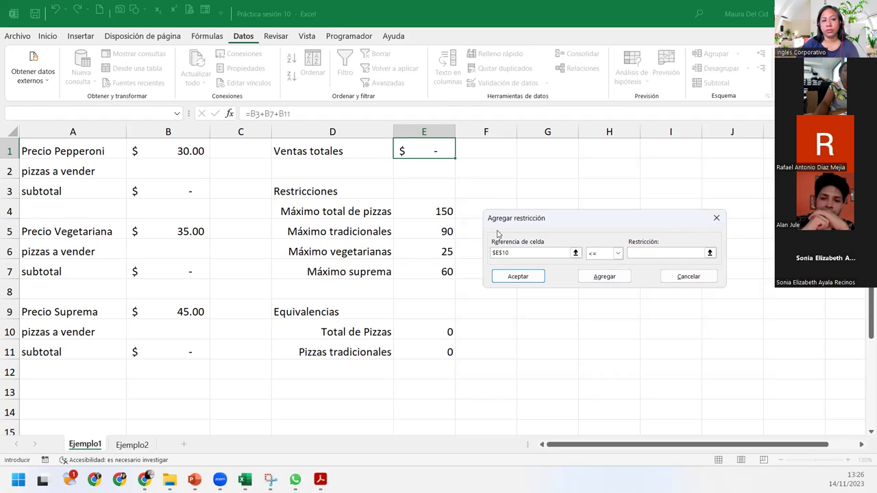
pyautogui.click(433, 207)
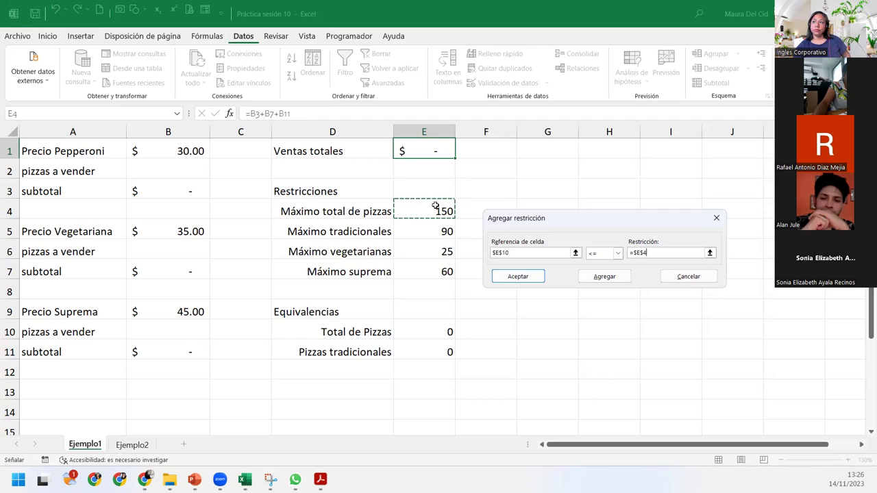
pyautogui.click(510, 252)
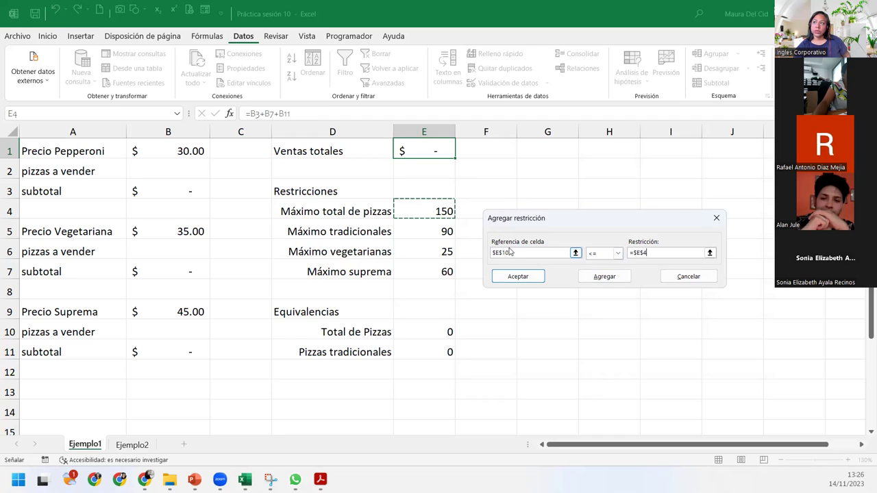
pyautogui.click(664, 253)
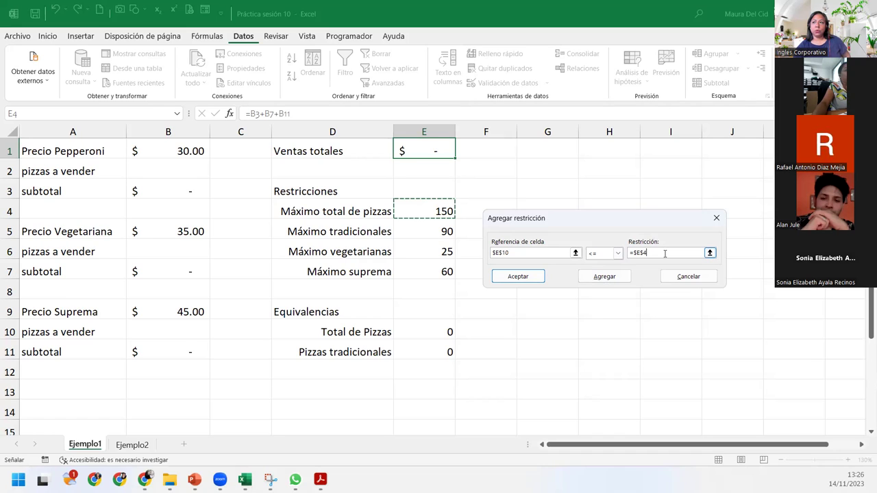
pyautogui.click(600, 277)
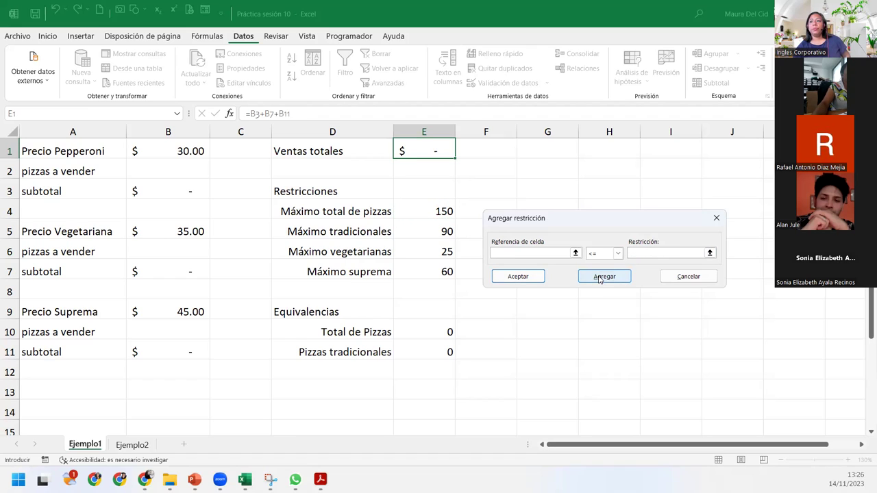
# Enter the constraint $E$11 <= $E$5, limiting Pizzas tradicionales to 90
pyautogui.click(415, 350)
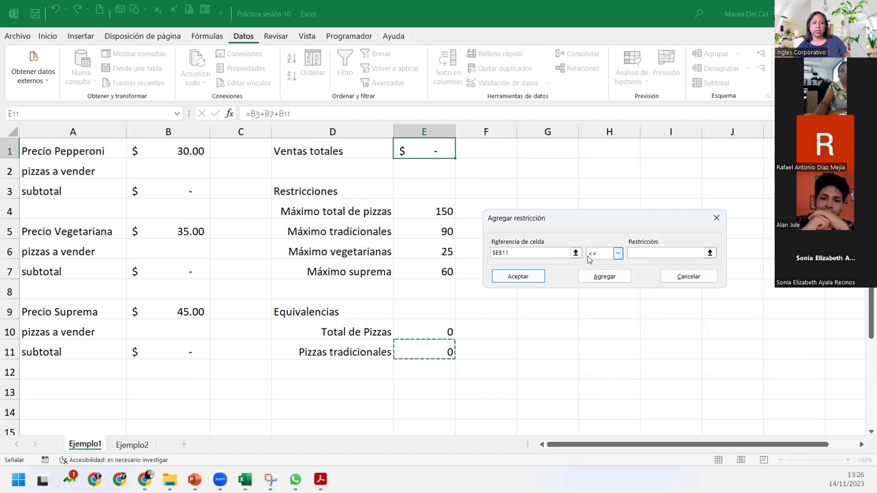
pyautogui.click(649, 249)
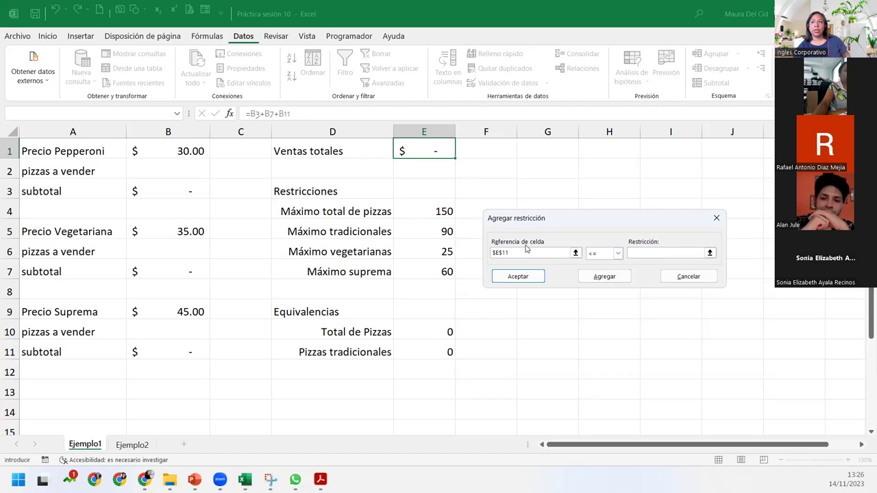
pyautogui.click(432, 236)
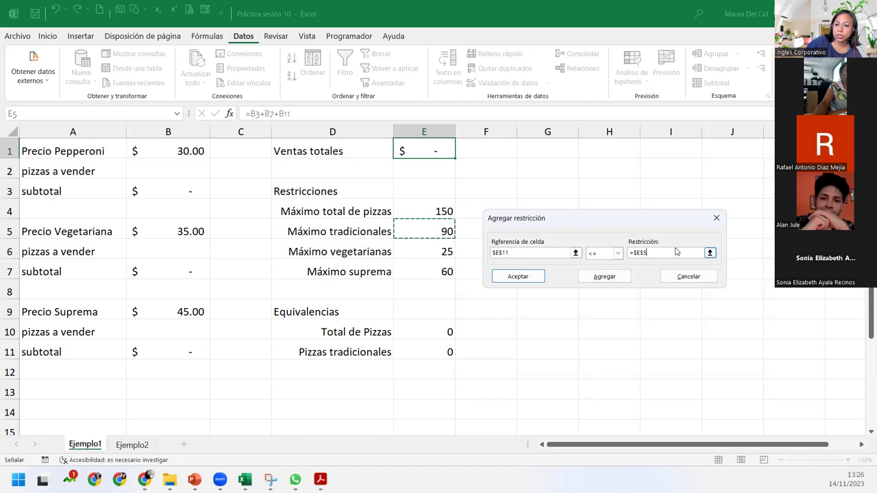
# Confirm the fourth constraint and run Solver to maximize total sales in E1
pyautogui.click(515, 278)
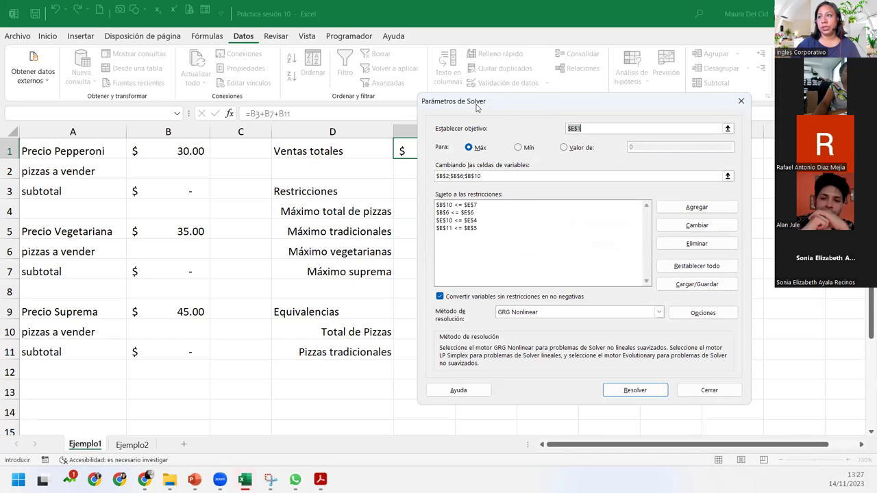
pyautogui.moveTo(476, 105); pyautogui.dragTo(535, 74)
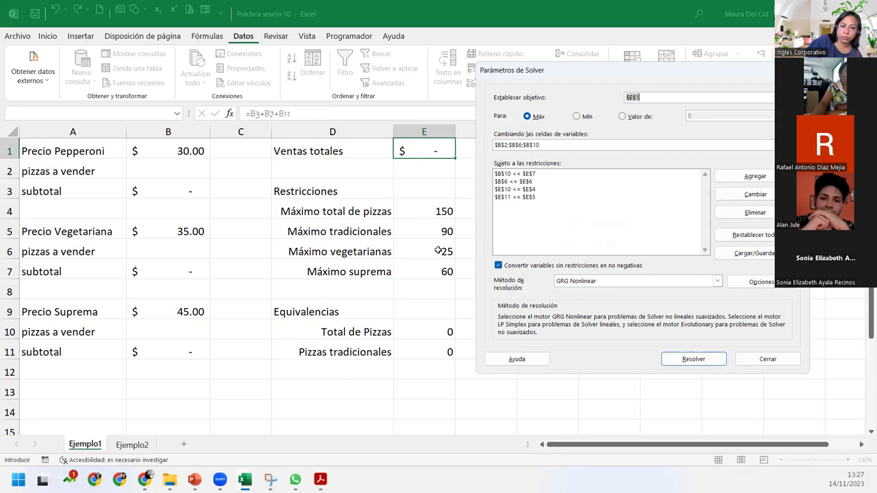
pyautogui.press('Tab')
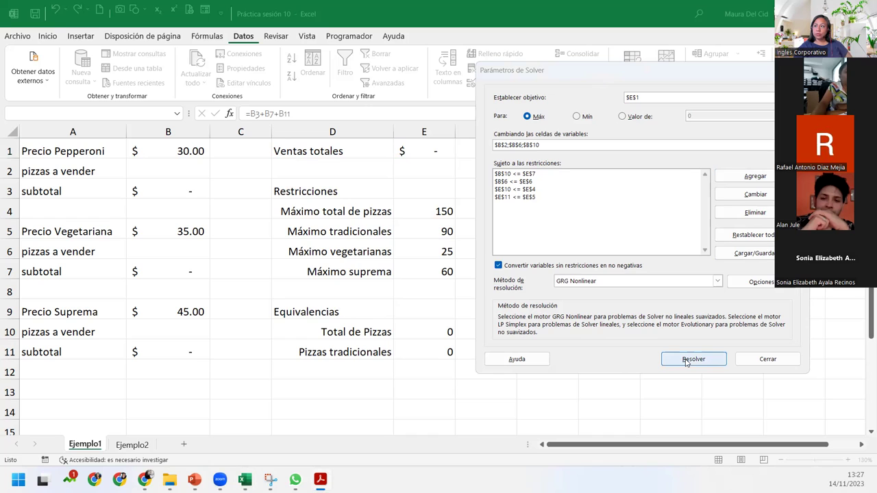
pyautogui.click(686, 361)
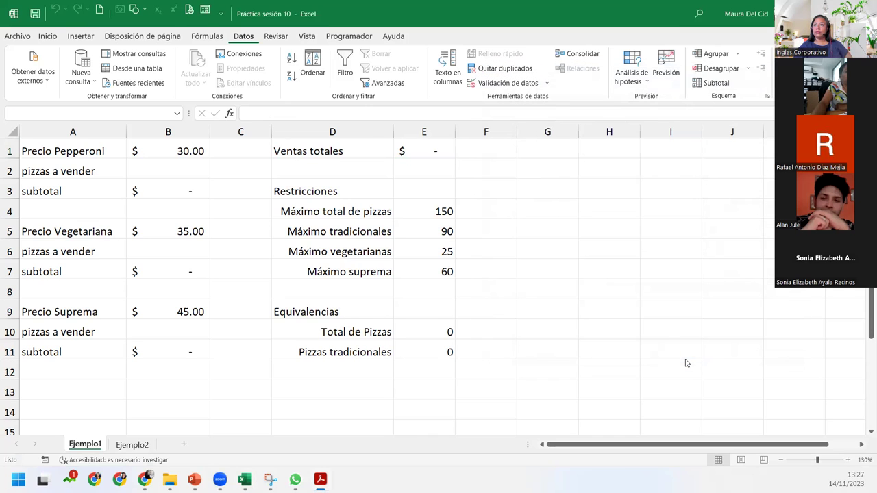
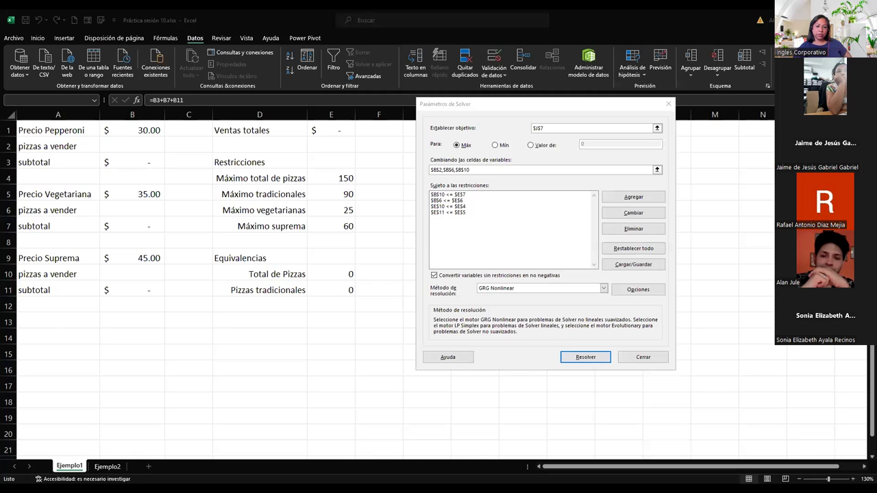
# Make $E$1 the Máx objective and solve, reaching $5,525.00 with 65, 25 and 60 pizzas
pyautogui.click(454, 357)
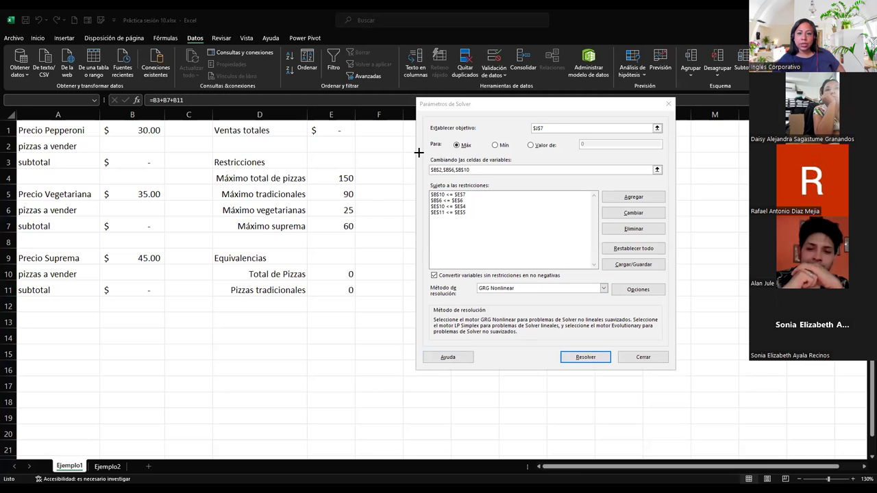
pyautogui.click(560, 127)
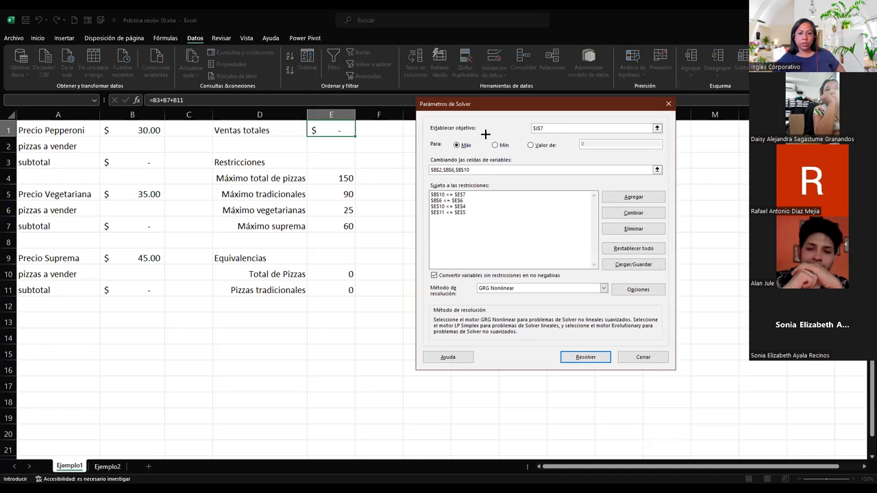
pyautogui.click(336, 131)
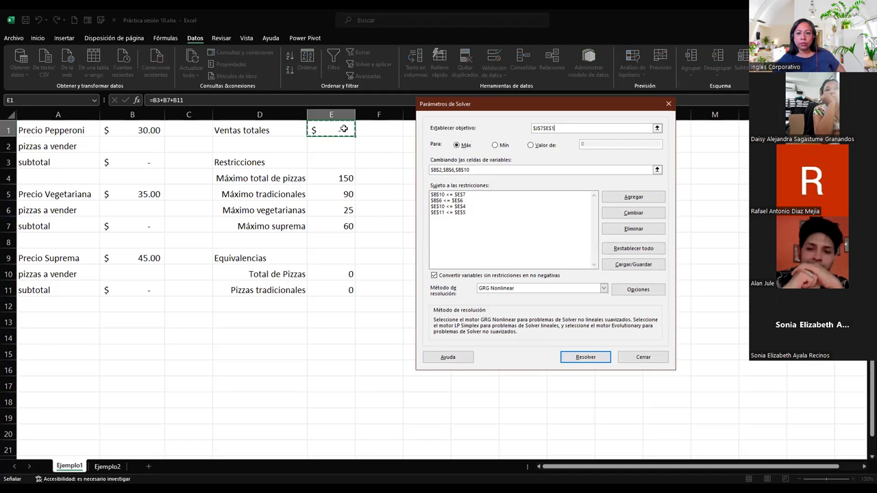
pyautogui.moveTo(544, 128)
pyautogui.mouseDown()
pyautogui.moveTo(518, 128)
pyautogui.moveTo(532, 128)
pyautogui.mouseUp()
pyautogui.press('BackSpace')
pyautogui.press('BackSpace')
pyautogui.click(340, 132)
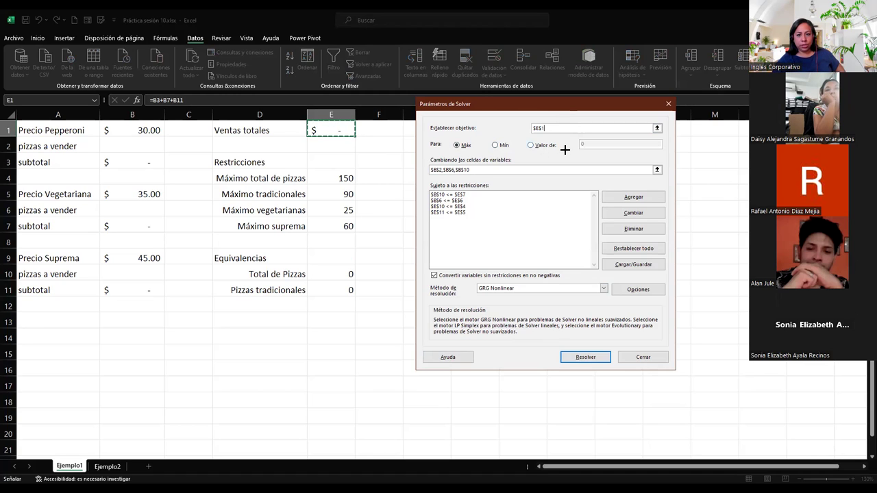
pyautogui.click(586, 357)
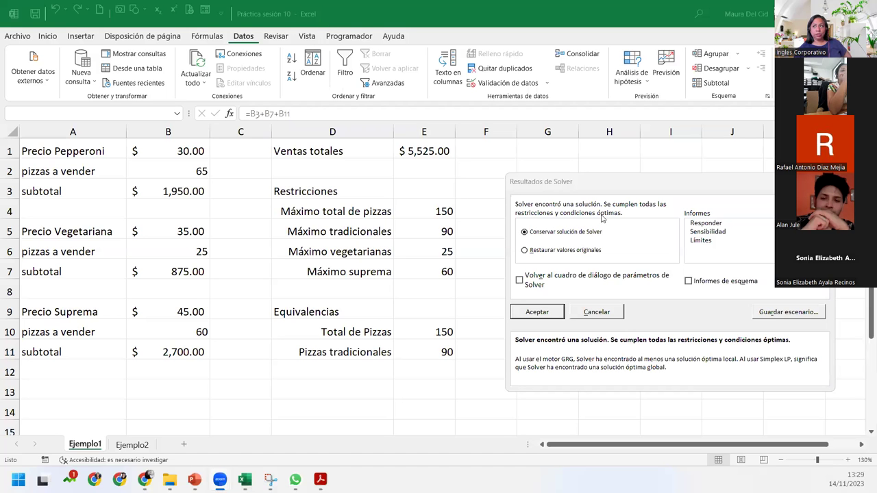
# Move the Solver Results dialog aside and tick 'Volver al cuadro de diálogo de parámetros de Solver'
pyautogui.click(591, 179)
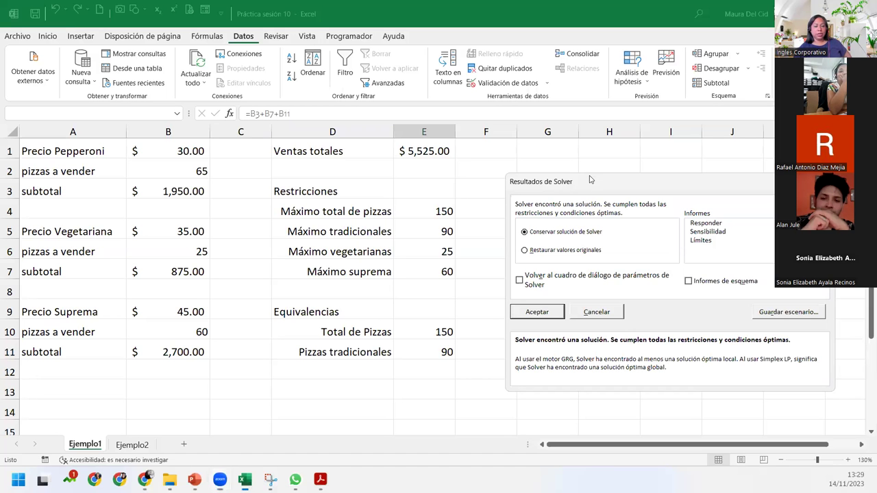
pyautogui.moveTo(591, 180); pyautogui.dragTo(559, 153)
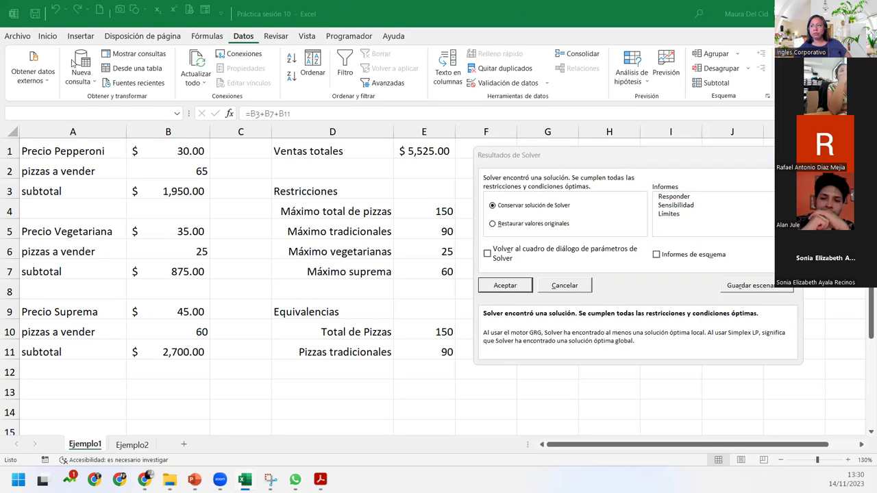
pyautogui.click(664, 156)
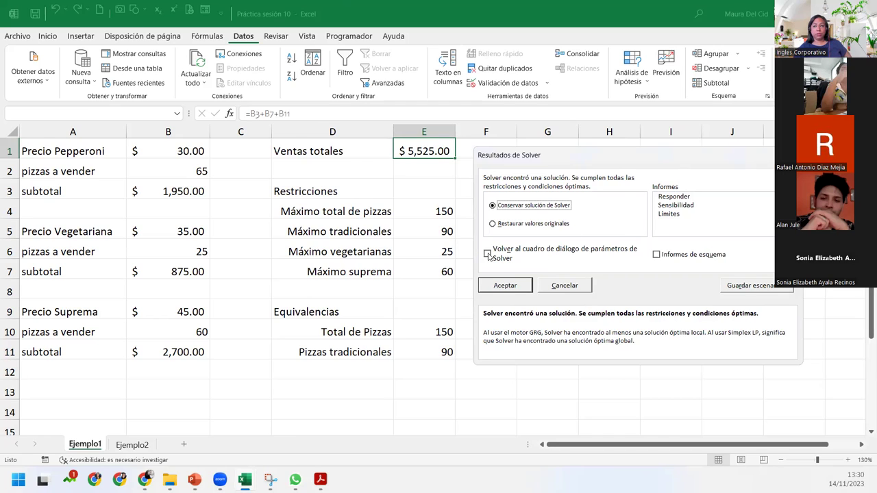
pyautogui.click(487, 255)
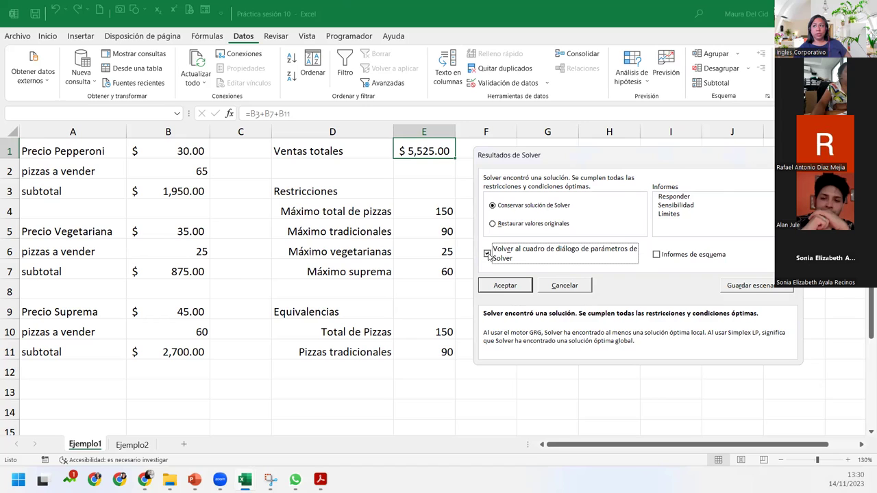
# Accept the $5,525.00 solution and dismiss the reopened Solver Parameters dialog with Esc
pyautogui.click(500, 288)
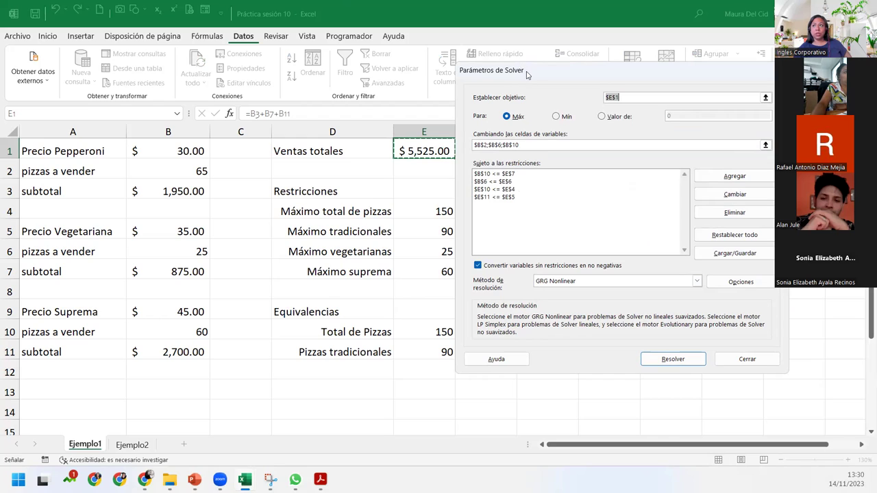
pyautogui.moveTo(532, 75); pyautogui.dragTo(550, 75)
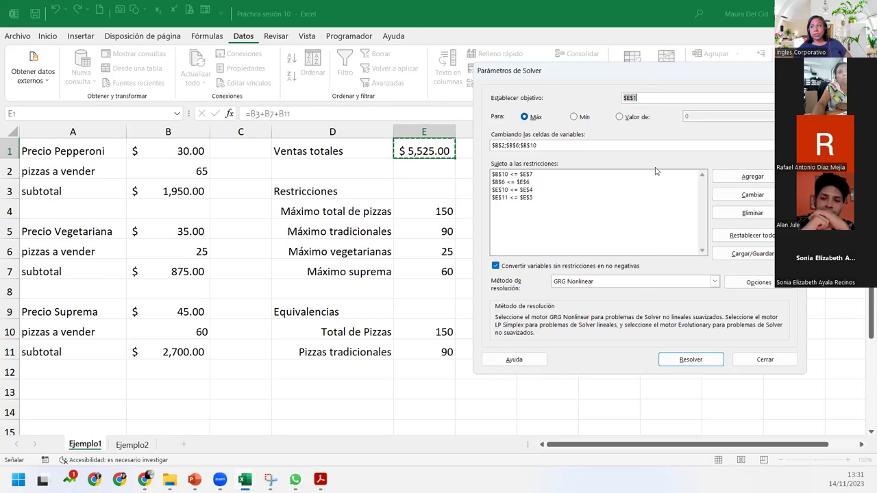
pyautogui.press('Escape')
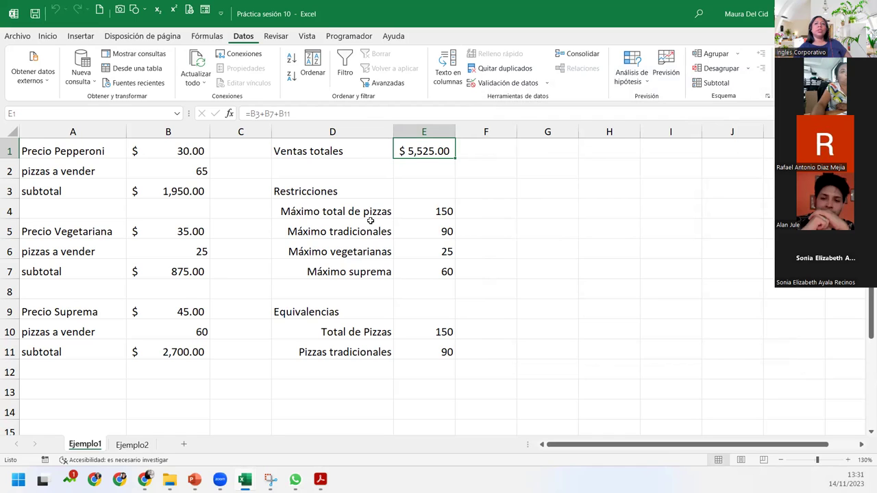
# Go to the Ejemplo2 sheet and review the Archivadores quantity C12 and Portaminas restriction row
pyautogui.click(339, 245)
pyautogui.scroll(-5, 339, 245)
pyautogui.scroll(5, 339, 245)
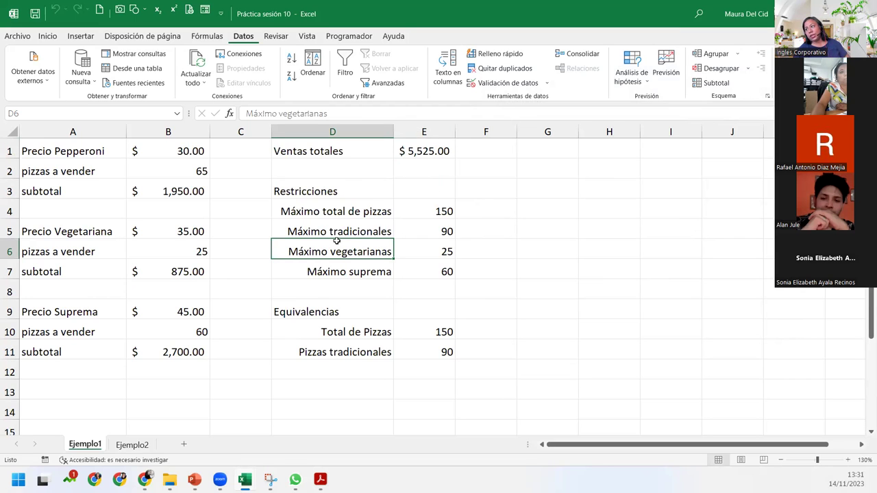
pyautogui.click(140, 445)
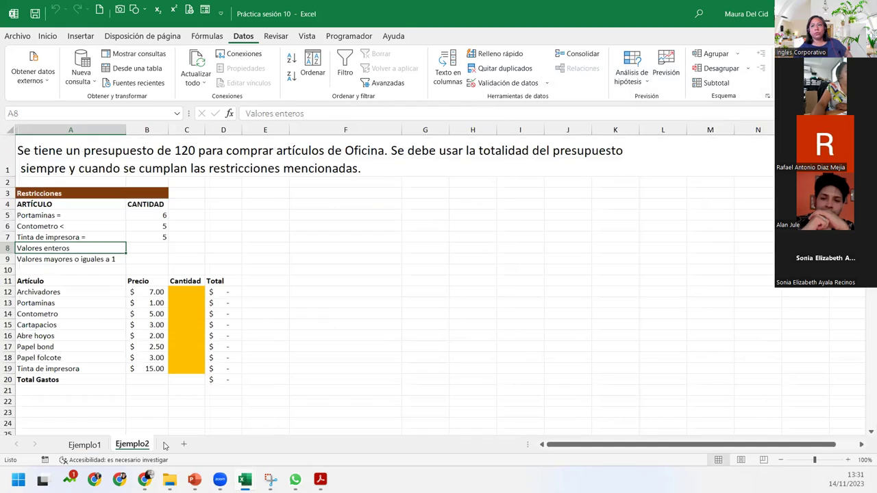
pyautogui.click(187, 294)
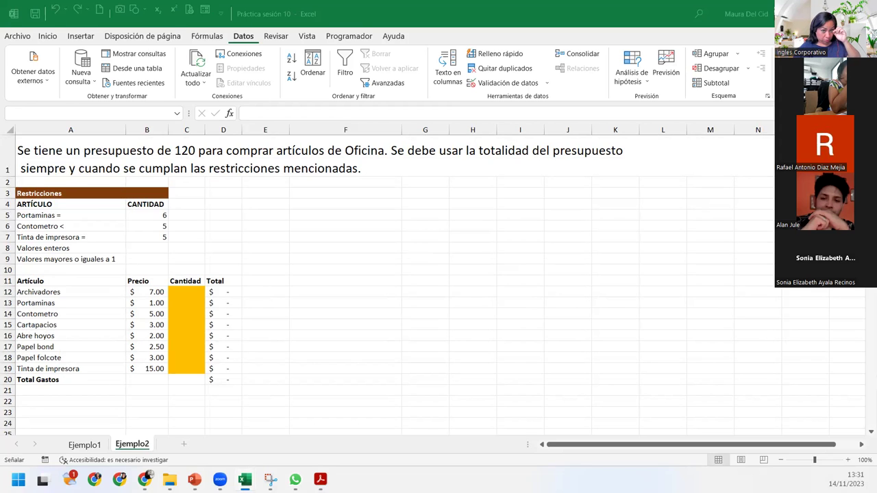
pyautogui.press('Escape')
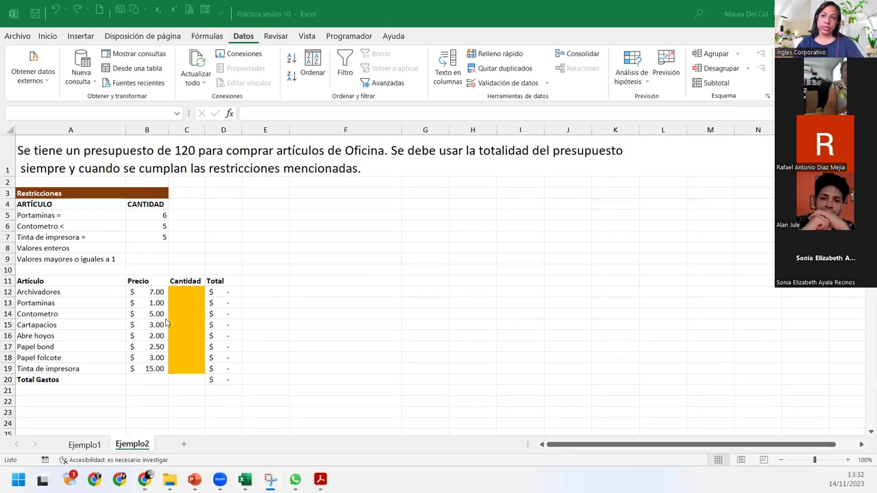
pyautogui.click(190, 291)
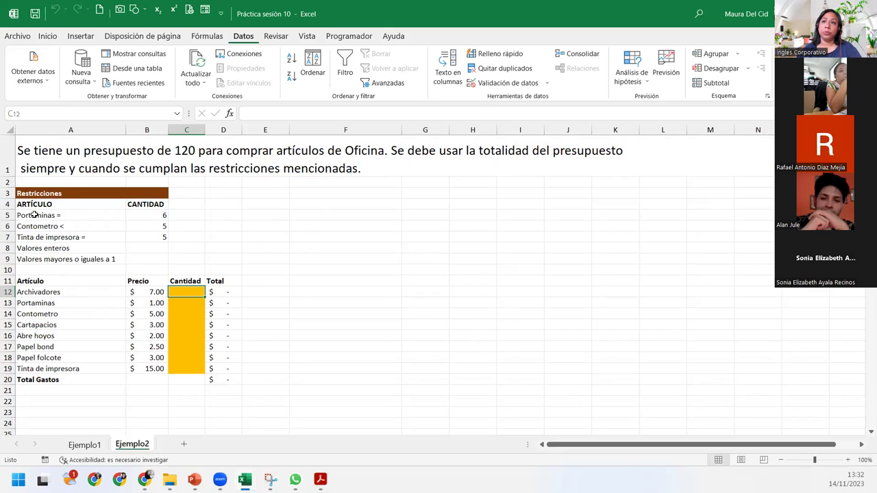
pyautogui.moveTo(34, 215); pyautogui.dragTo(150, 216)
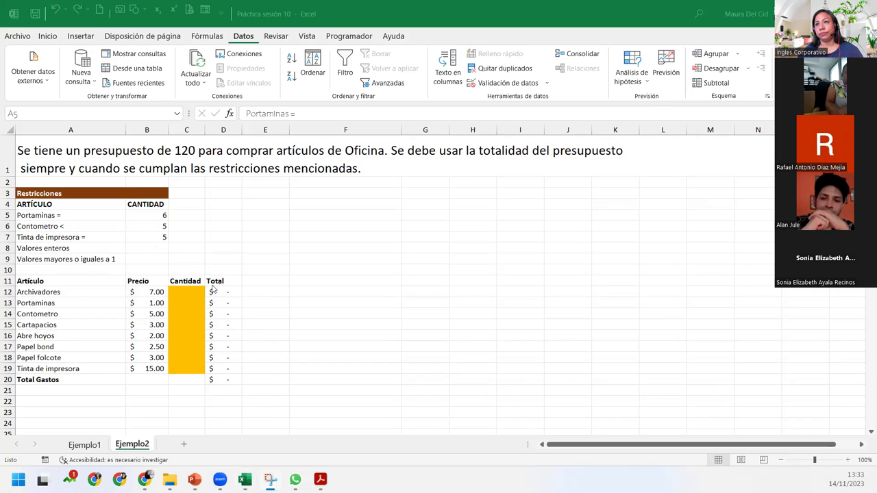
# Review the =SUMA(D12:D19) total in D20 and cells C12:C19, then launch Solver
pyautogui.click(224, 381)
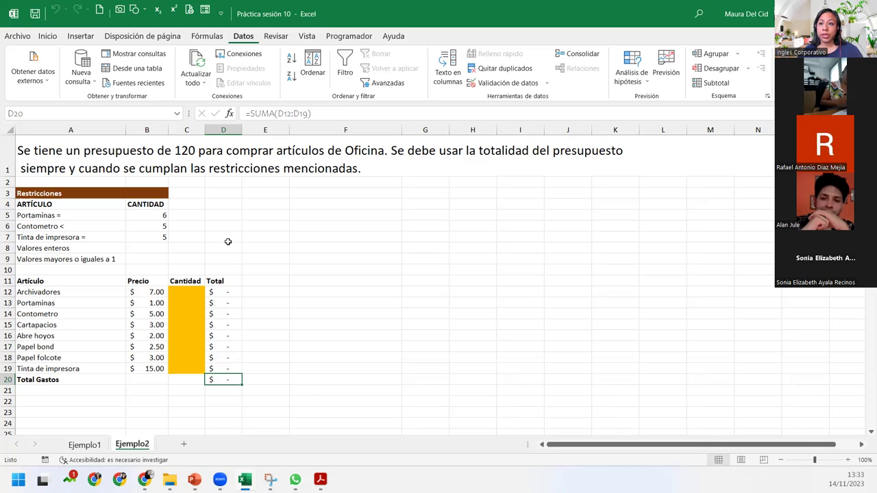
pyautogui.moveTo(185, 292); pyautogui.dragTo(187, 369)
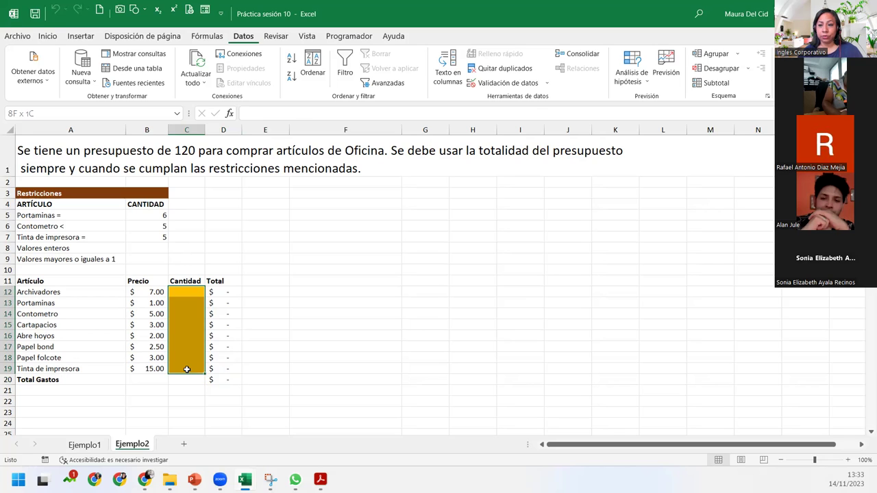
pyautogui.moveTo(186, 369); pyautogui.dragTo(186, 369)
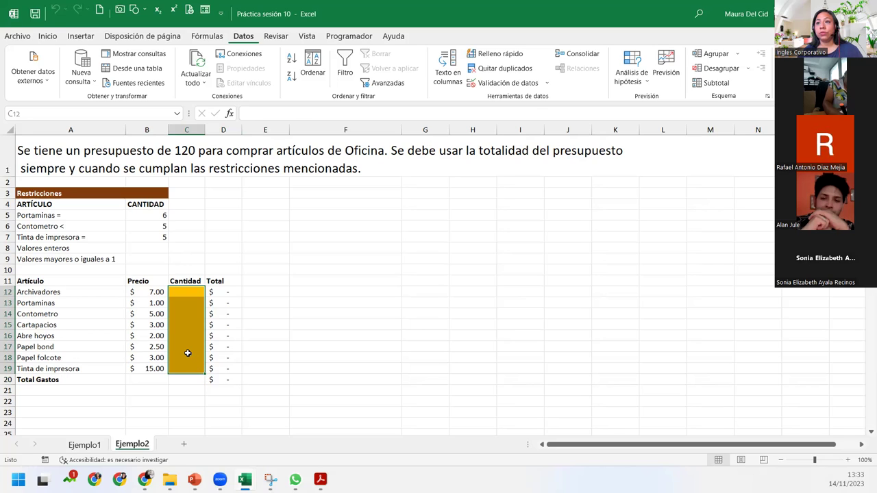
pyautogui.click(215, 380)
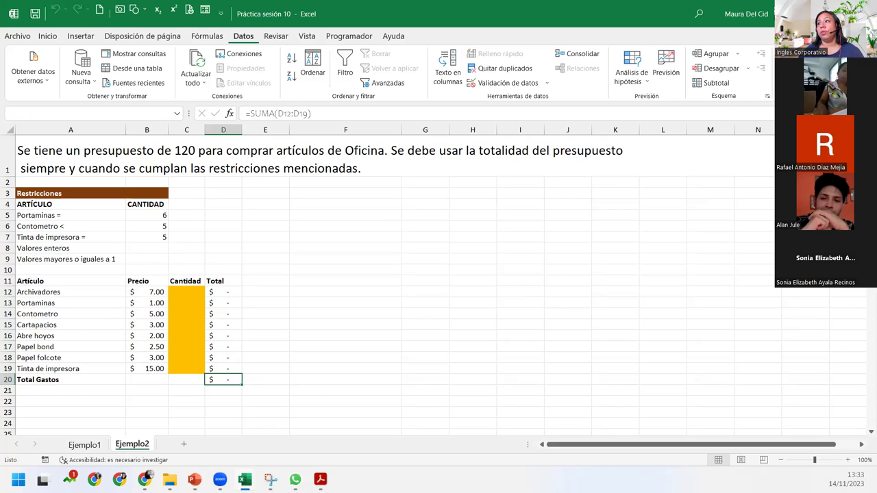
pyautogui.click(799, 55)
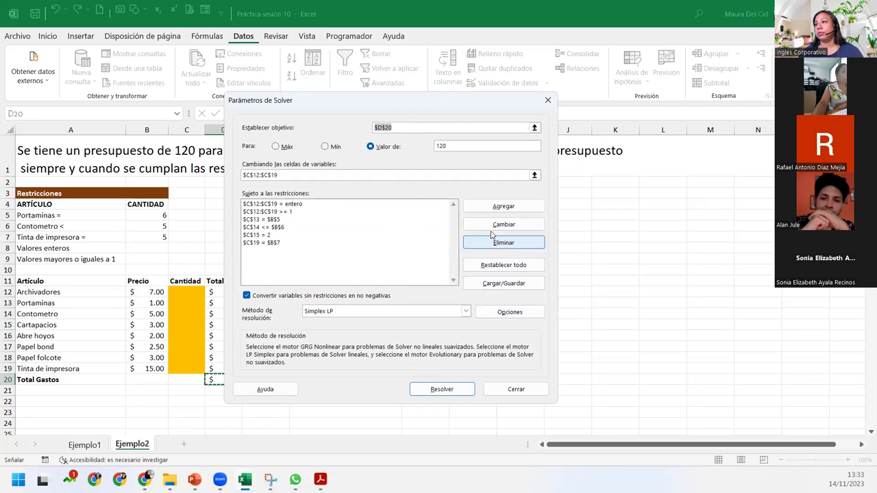
# Reset all Solver settings and make Total Gastos $D$20 the objective
pyautogui.click(527, 265)
pyautogui.click(482, 281)
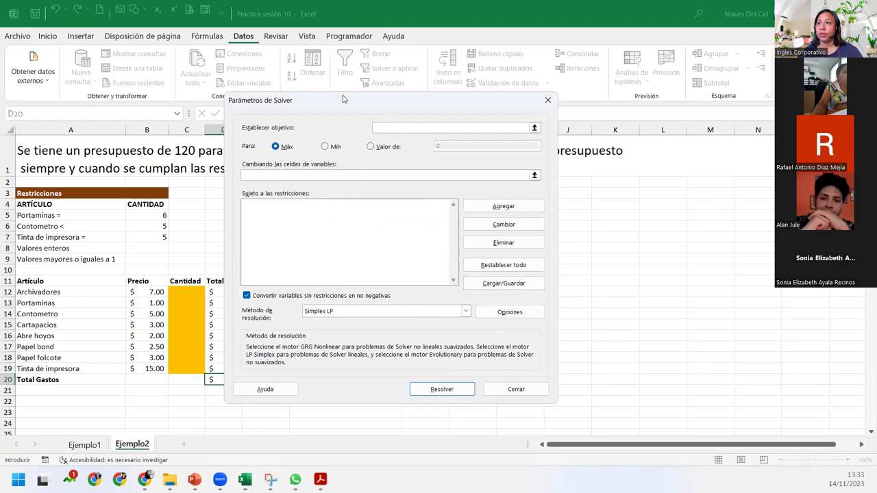
pyautogui.moveTo(332, 95); pyautogui.dragTo(400, 114)
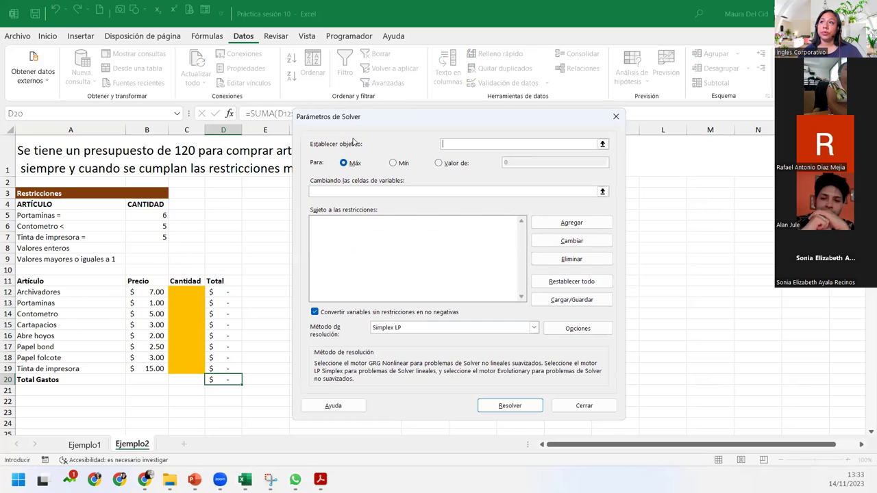
pyautogui.moveTo(351, 120); pyautogui.dragTo(348, 114)
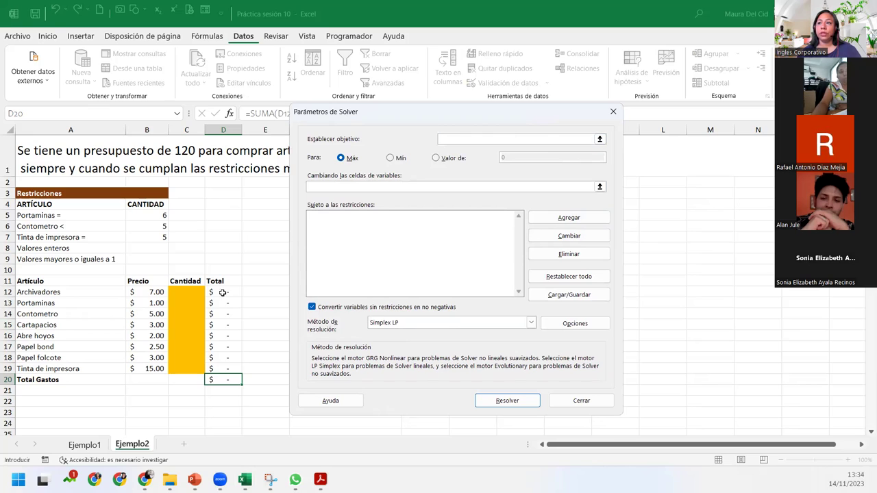
pyautogui.click(223, 378)
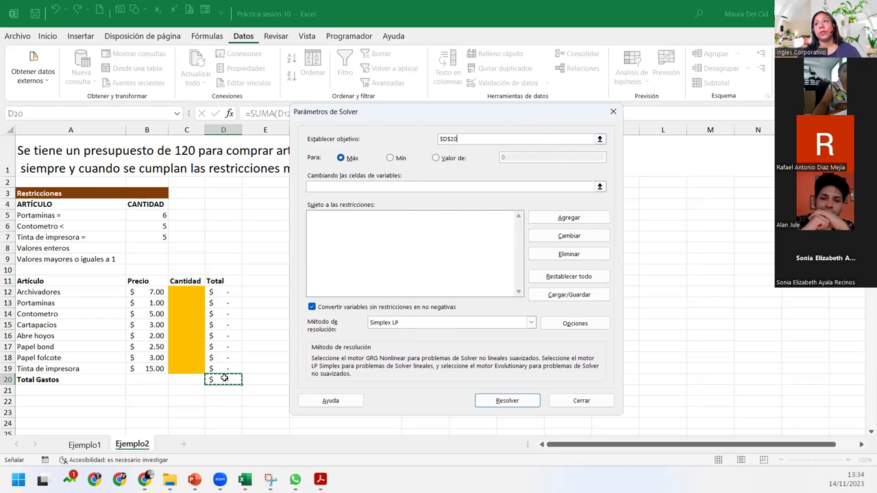
# Set the Solver objective to reach 'Valor de' 120
pyautogui.click(438, 159)
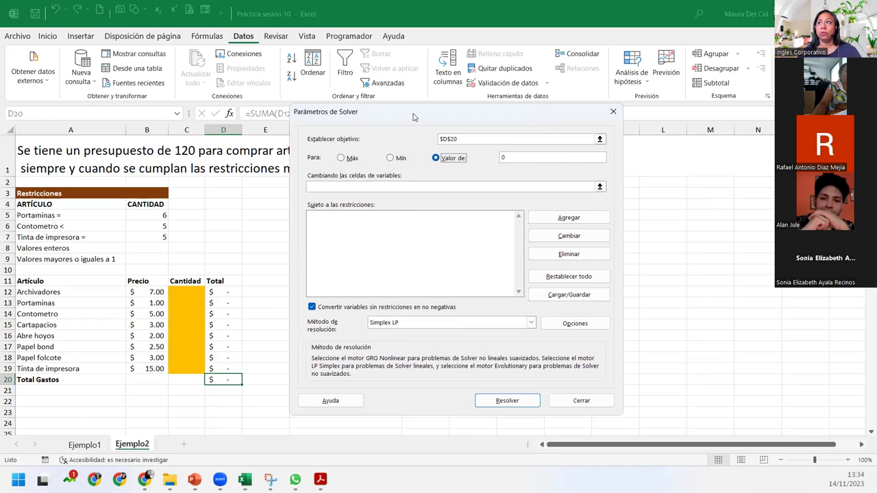
pyautogui.moveTo(413, 123); pyautogui.dragTo(379, 201)
pyautogui.click(483, 234)
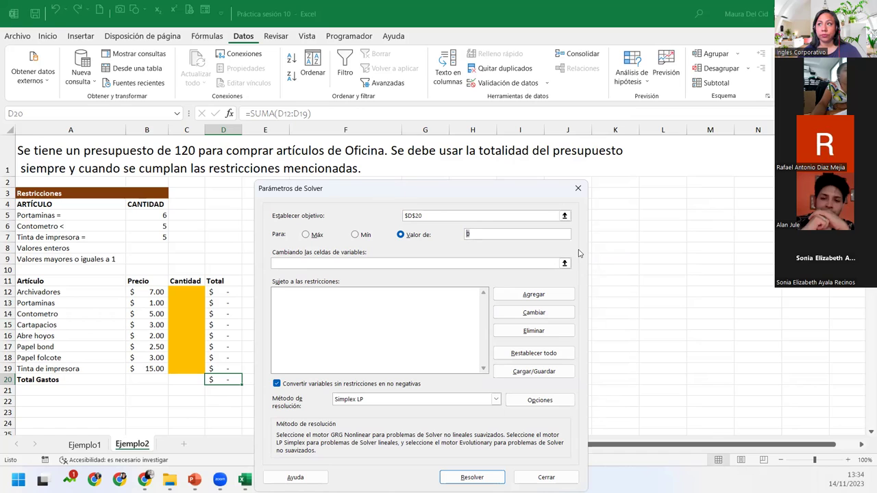
pyautogui.write('120')
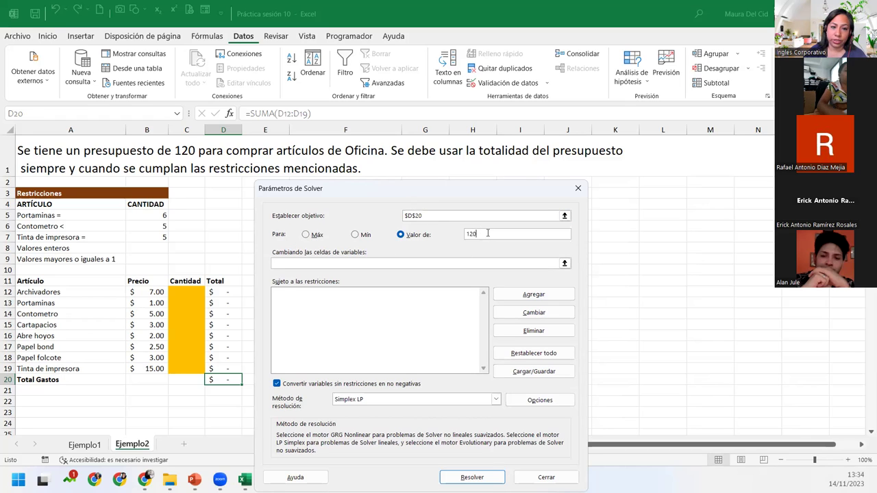
# Make $C$12:$C$19 the variable cells and start a new constraint
pyautogui.click(285, 265)
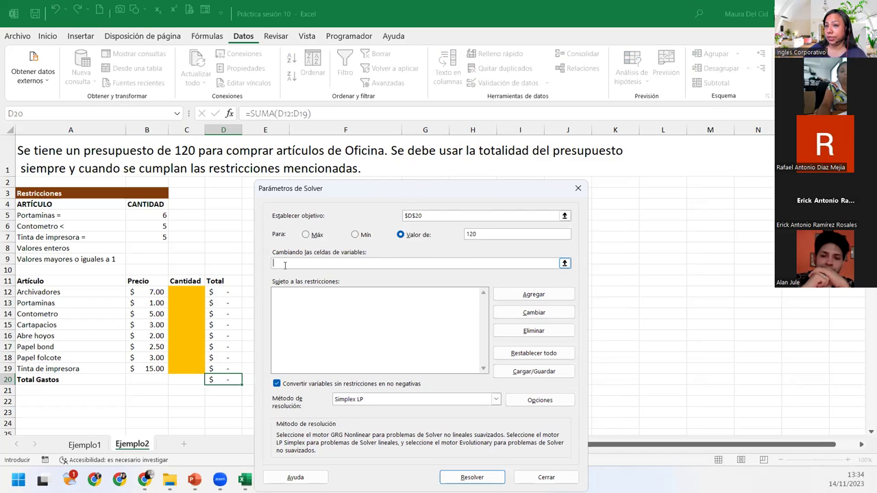
pyautogui.moveTo(185, 295); pyautogui.dragTo(185, 368)
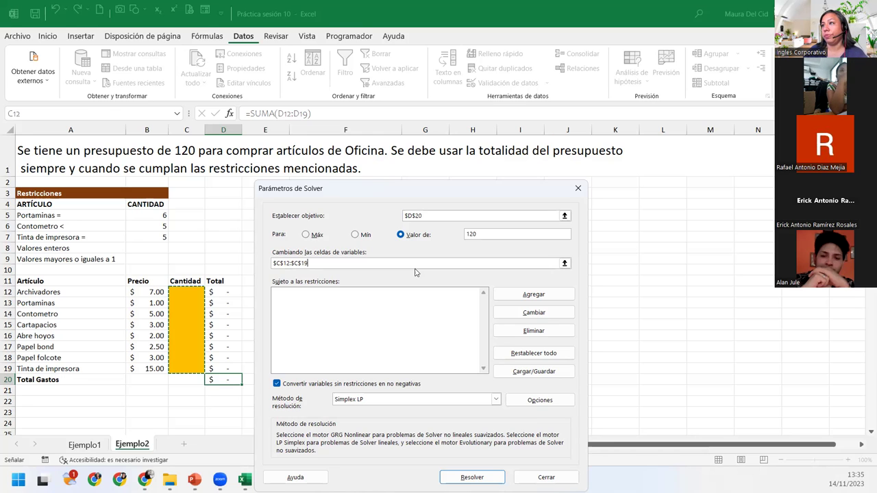
pyautogui.click(331, 306)
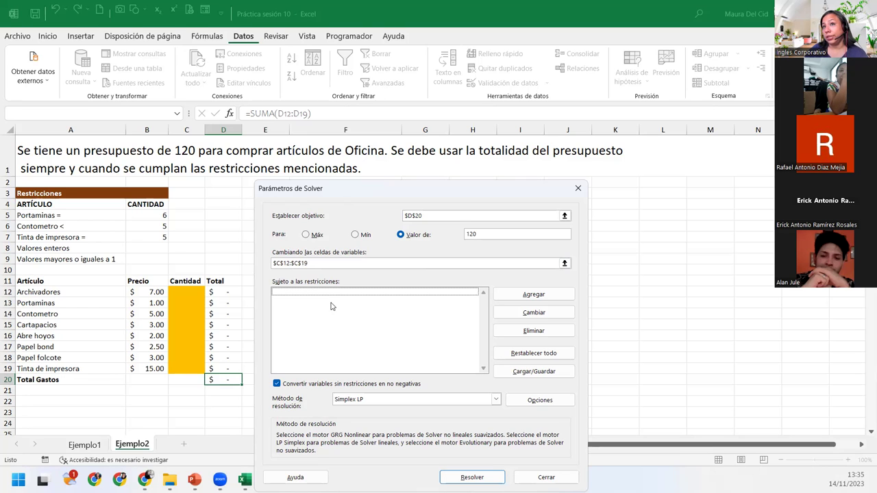
pyautogui.click(549, 297)
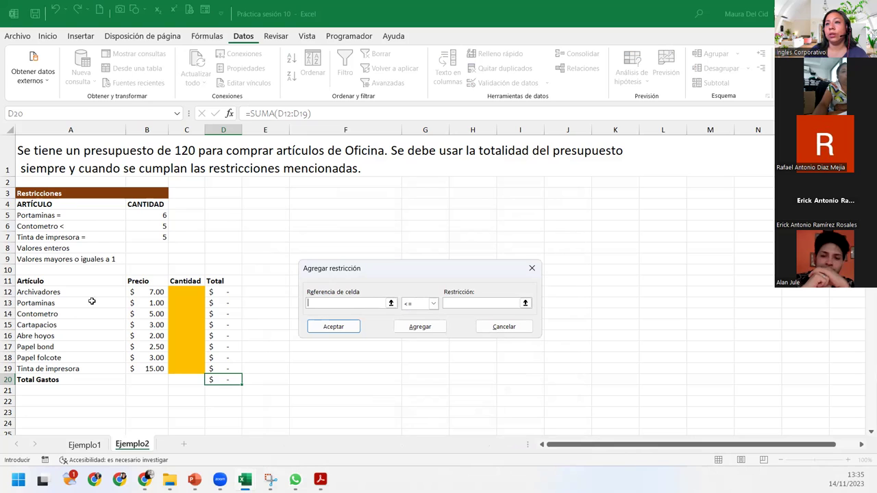
# Add the Portaminas constraint $C$13 = $B$5, then pick $C$14 for the next one
pyautogui.click(189, 303)
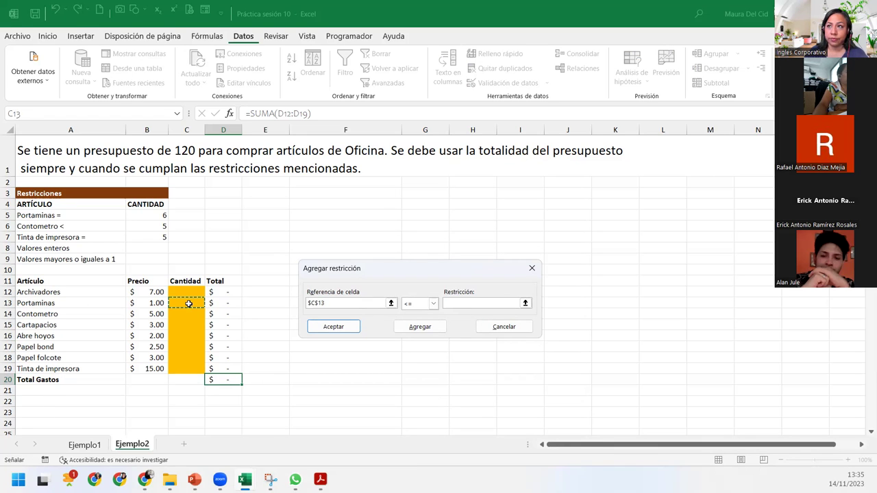
pyautogui.click(433, 303)
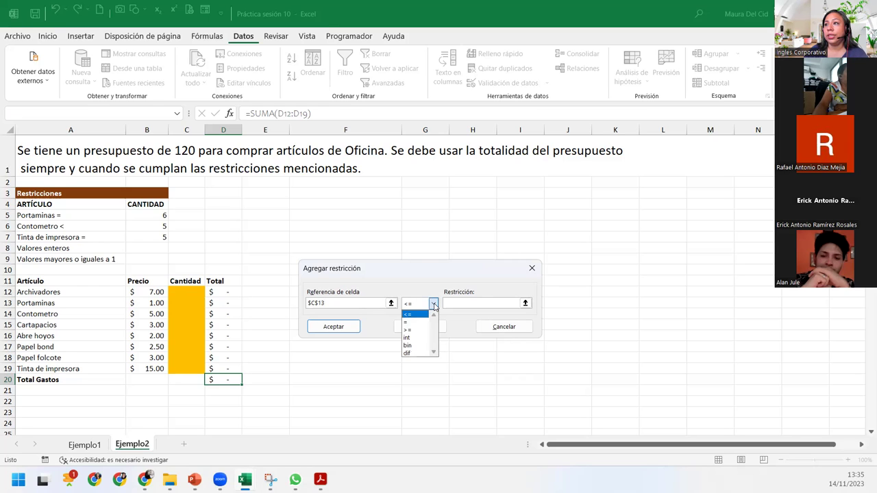
pyautogui.click(415, 322)
pyautogui.click(449, 304)
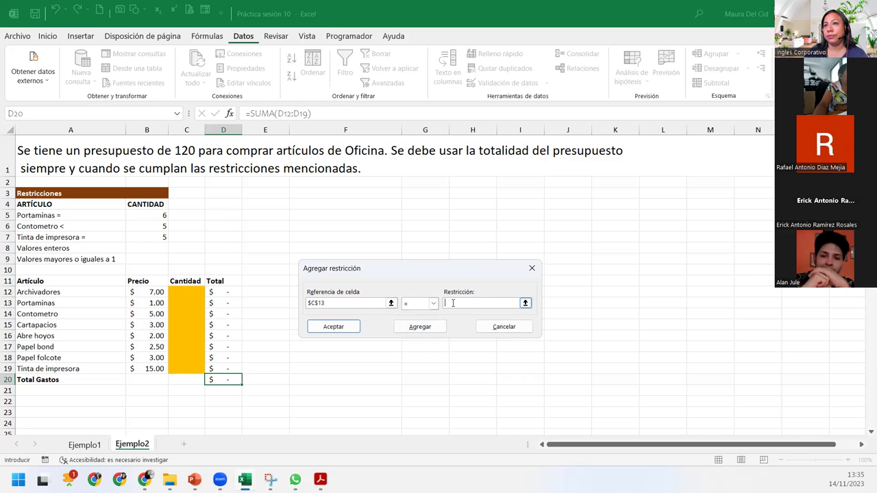
pyautogui.click(130, 215)
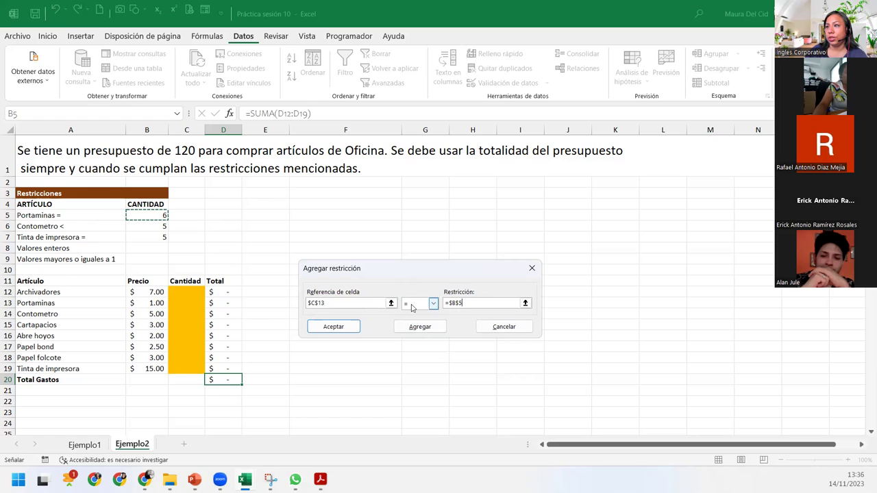
pyautogui.click(420, 327)
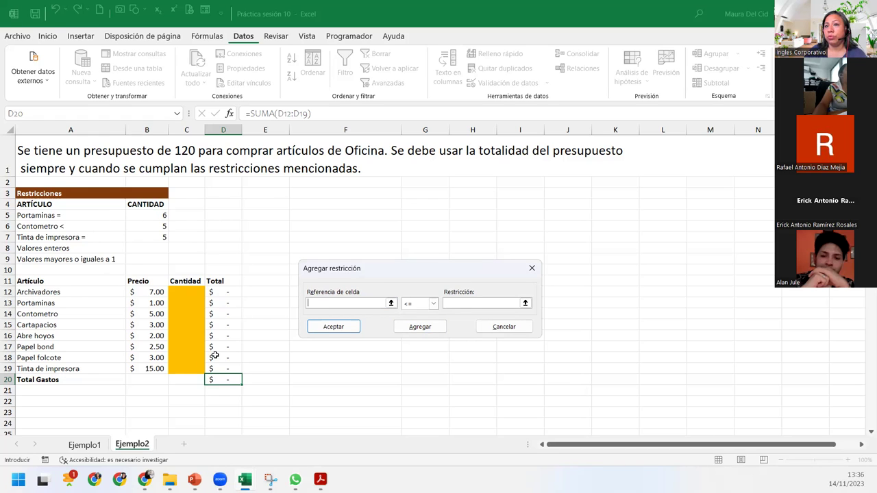
pyautogui.click(186, 315)
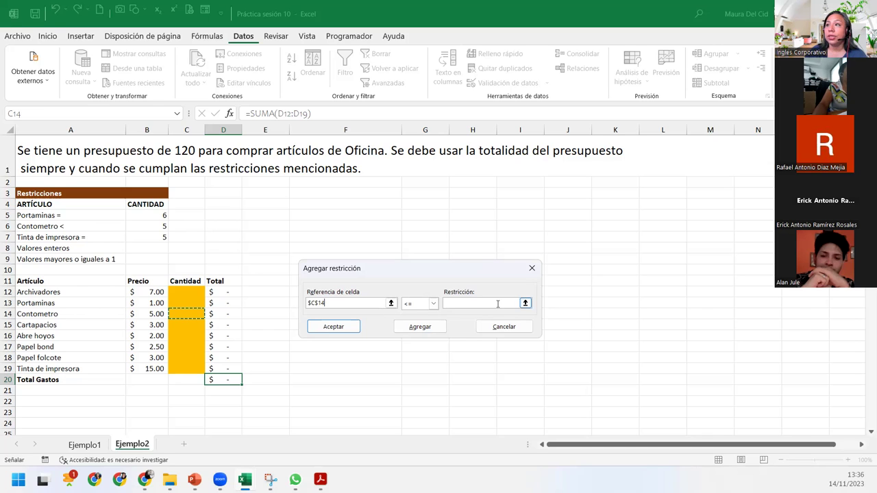
# Add the Contometro constraint $C$14 <= $B$6
pyautogui.click(433, 304)
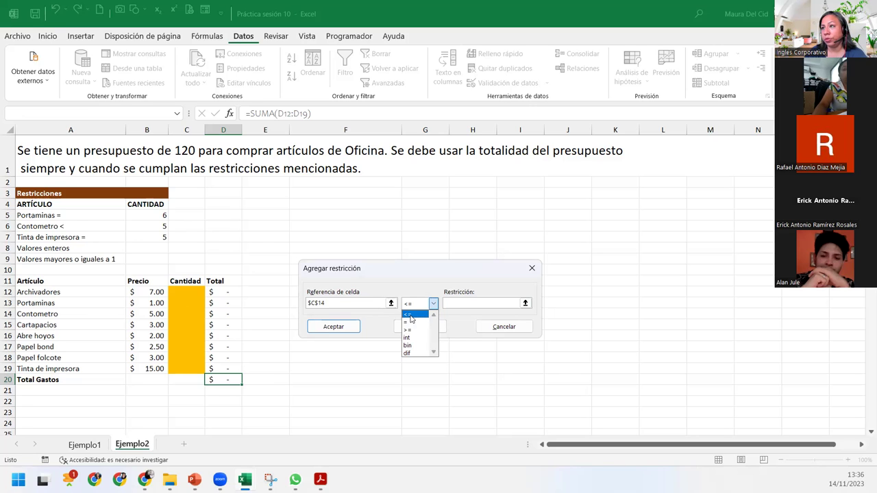
pyautogui.click(470, 315)
pyautogui.click(475, 304)
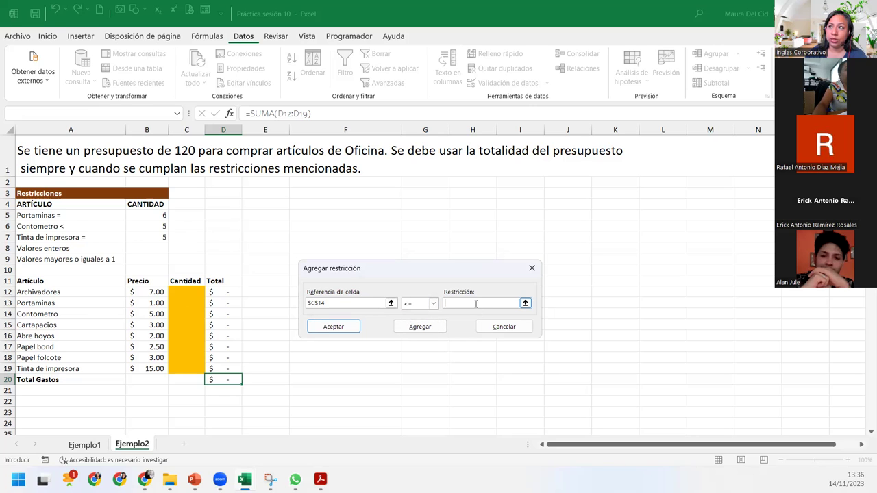
pyautogui.click(149, 225)
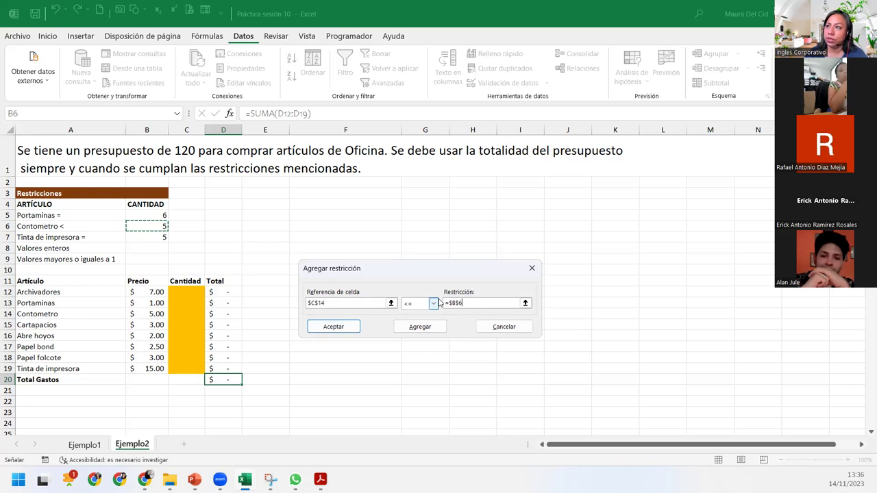
pyautogui.click(420, 327)
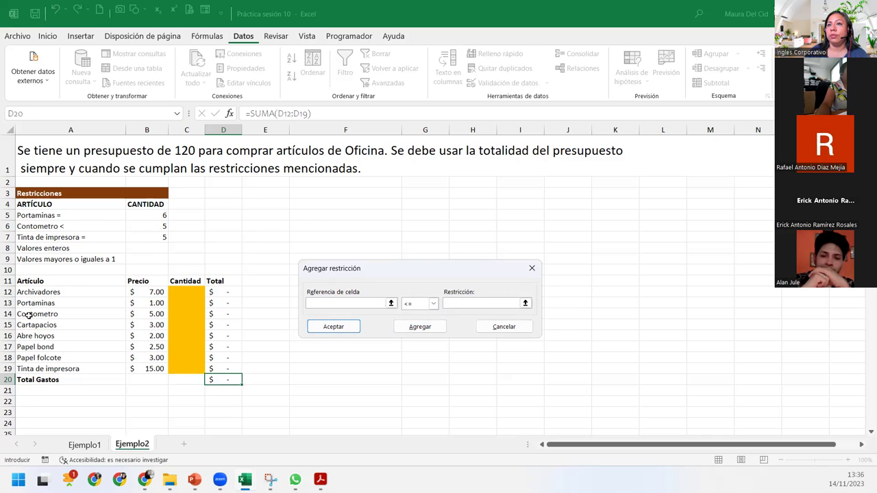
# Add the Tinta de impresora constraint $C$19 = $B$7
pyautogui.click(186, 368)
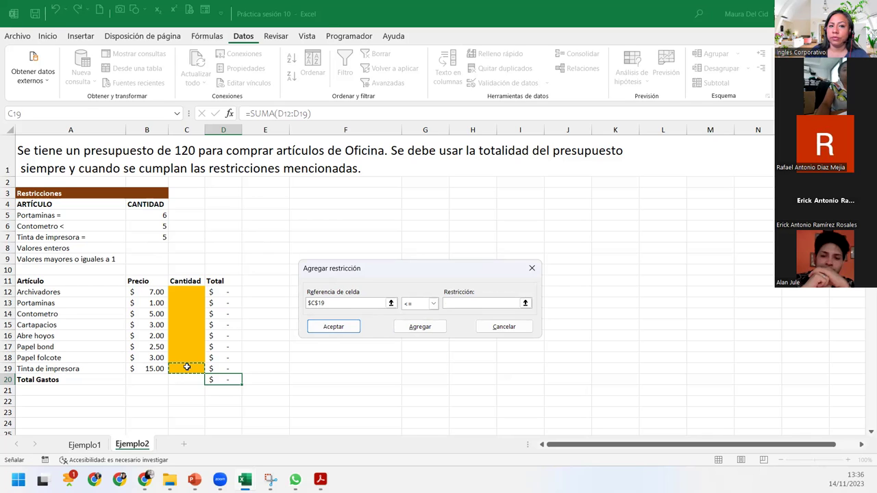
pyautogui.click(434, 303)
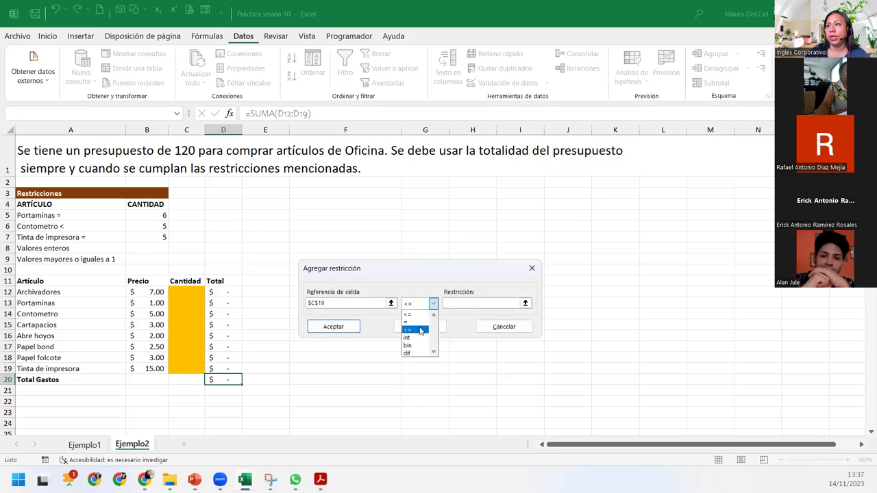
pyautogui.click(421, 322)
pyautogui.click(517, 303)
pyautogui.click(129, 237)
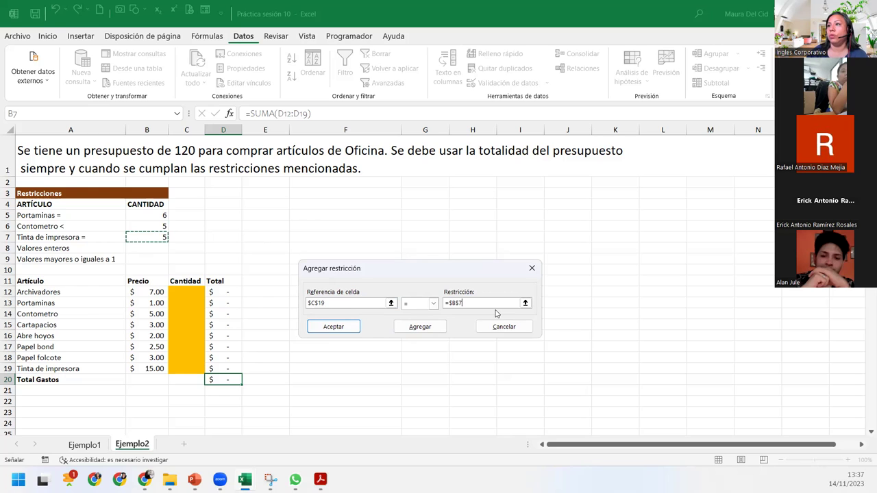
pyautogui.click(418, 328)
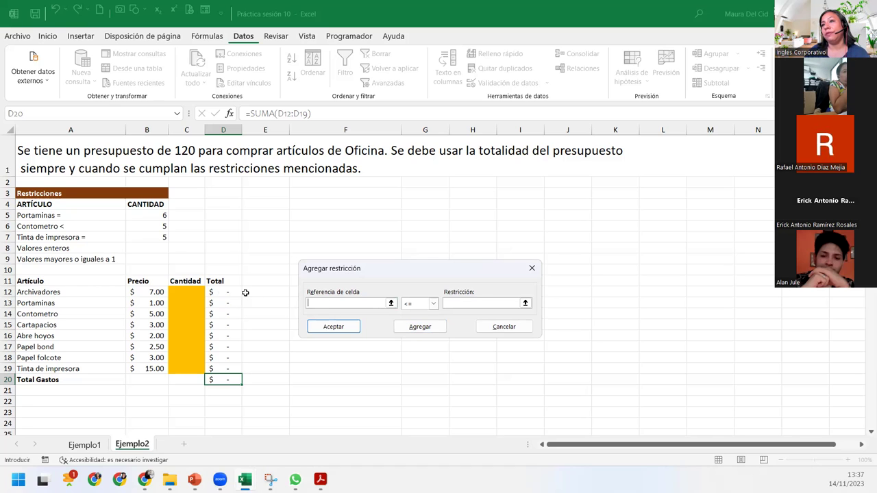
# Add a Solver constraint making $C$12:$C$19 int (whole numbers) and start another constraint
pyautogui.moveTo(188, 292); pyautogui.dragTo(185, 368)
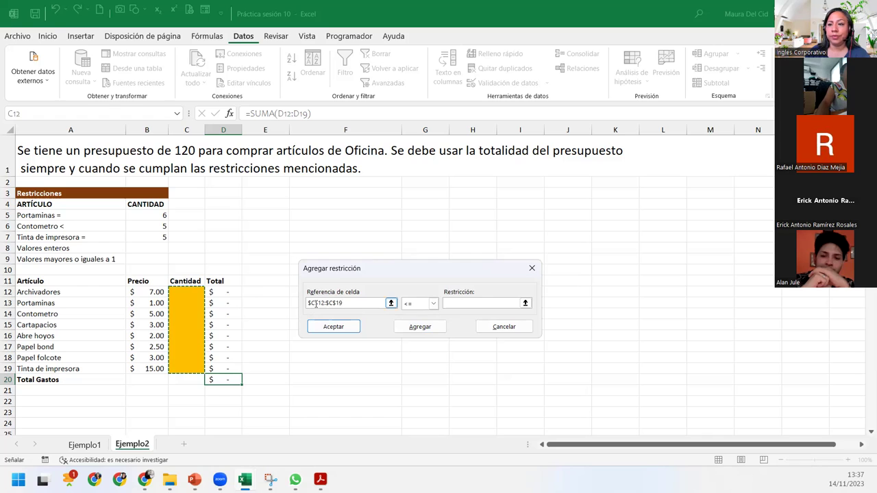
pyautogui.click(416, 306)
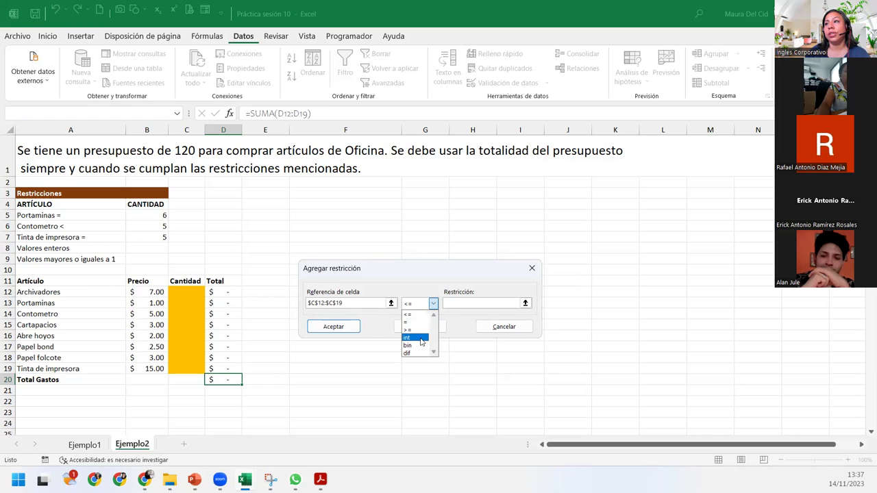
pyautogui.click(421, 339)
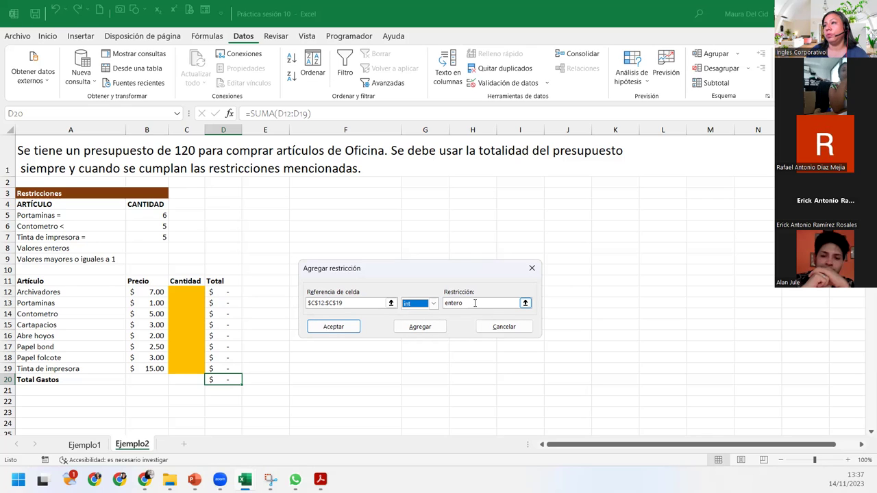
pyautogui.click(420, 327)
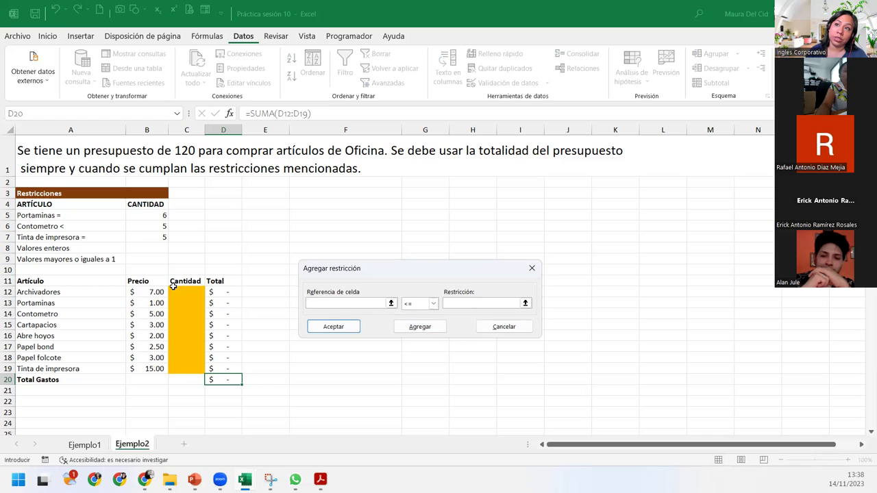
# Add the Solver constraint $C$12:$C$19 >= 1 and confirm it
pyautogui.moveTo(177, 292); pyautogui.dragTo(195, 368)
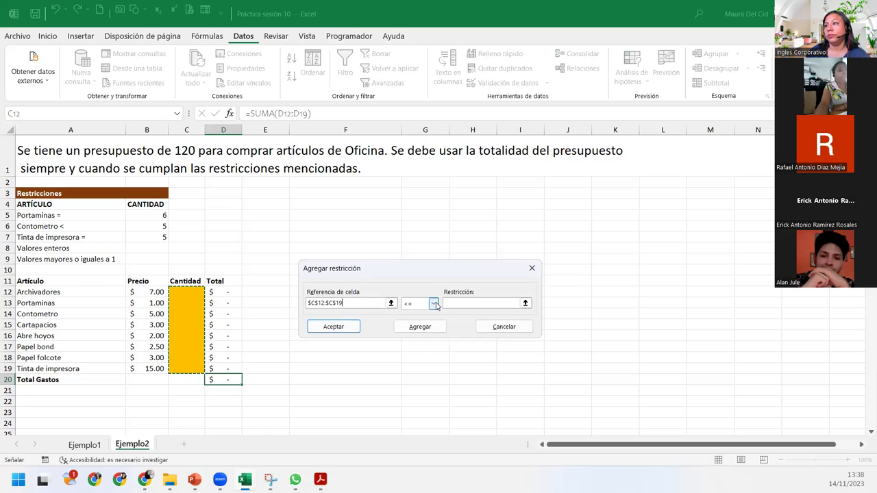
pyautogui.click(435, 306)
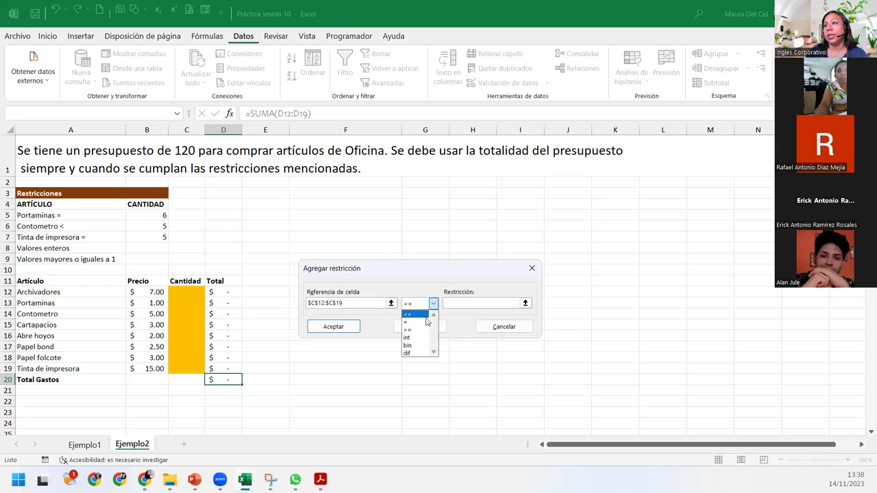
pyautogui.click(416, 330)
pyautogui.click(459, 301)
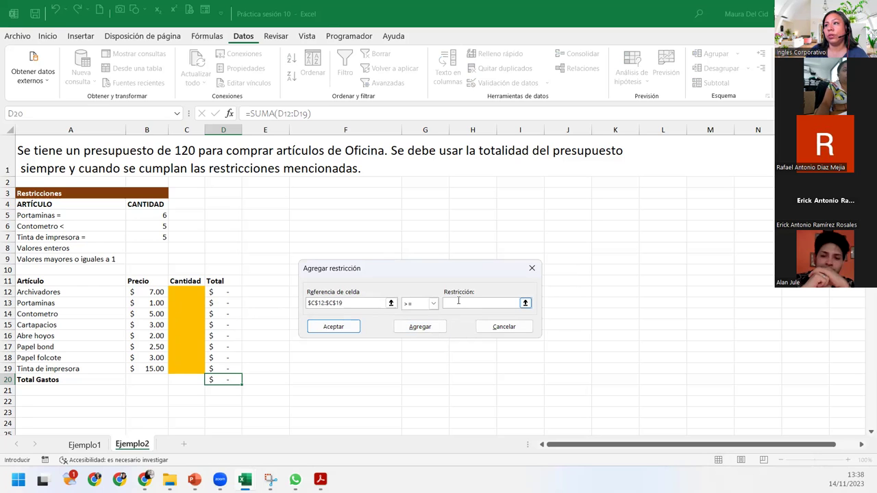
pyautogui.write('1')
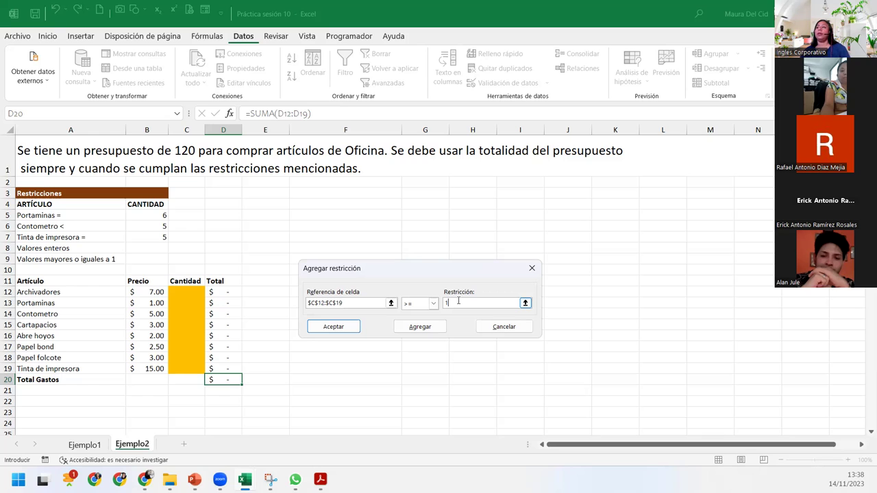
pyautogui.click(333, 327)
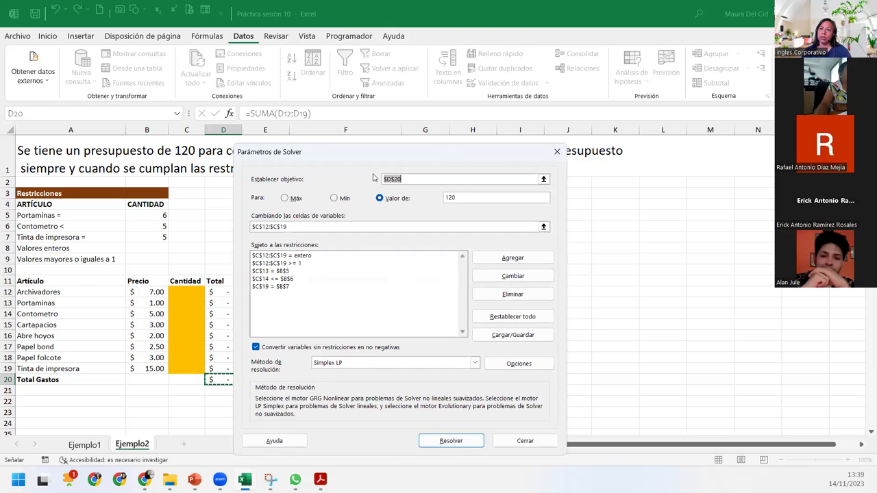
pyautogui.click(474, 365)
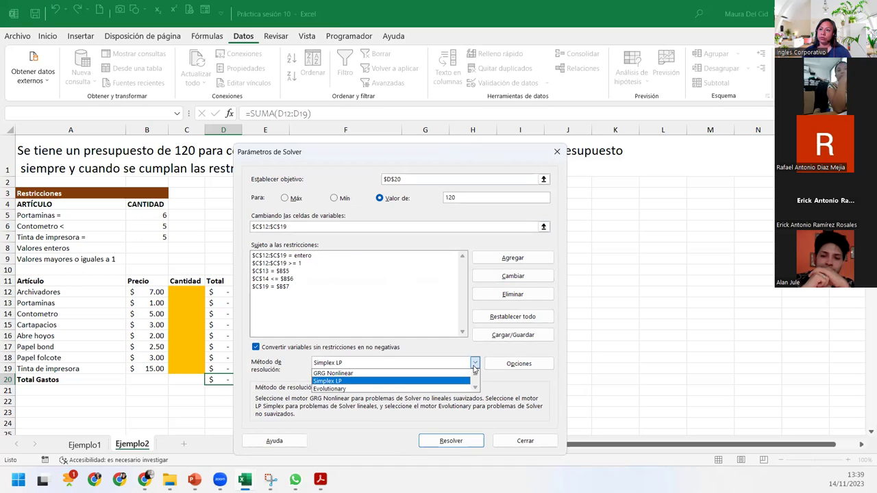
pyautogui.click(474, 367)
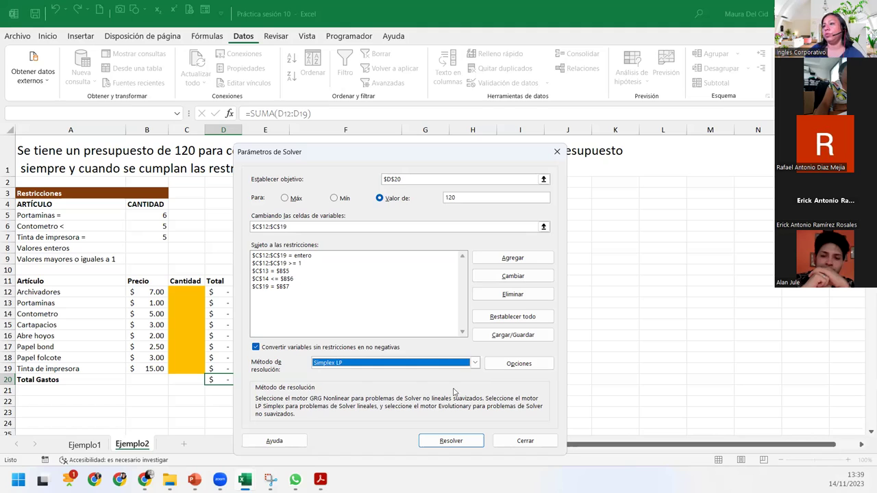
pyautogui.click(473, 365)
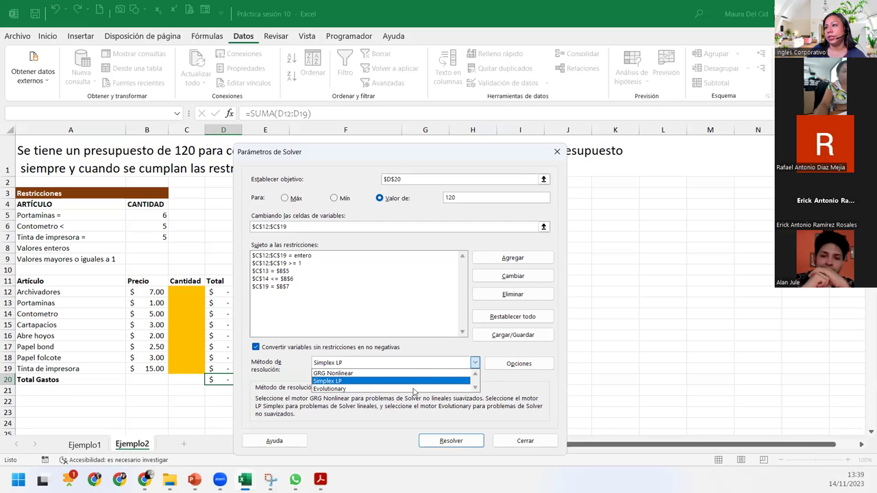
pyautogui.click(379, 410)
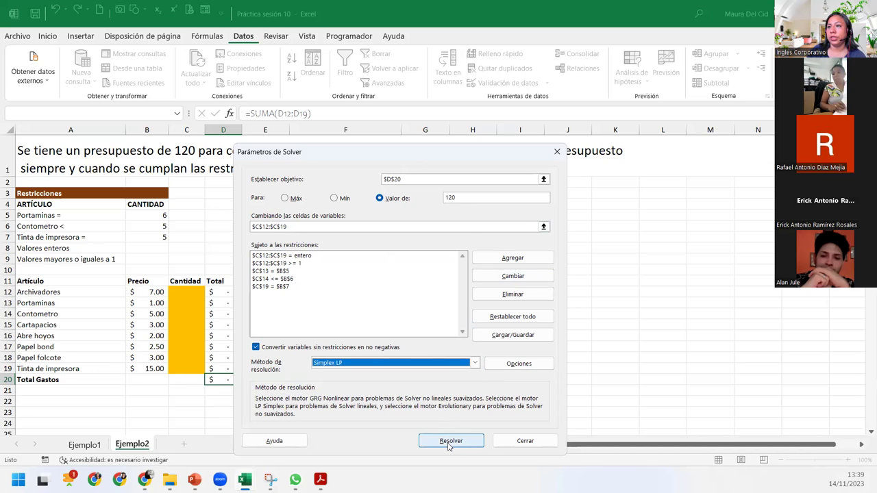
# Run Solver to find quantities C12:C19 that make D20 equal 120
pyautogui.click(449, 445)
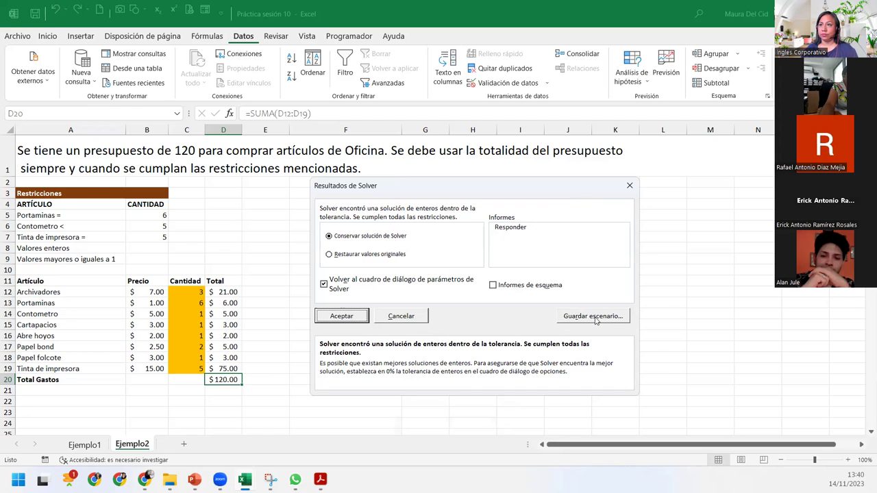
# Save the Solver solution (3,6,1,1,1,2,1,5 totalling $120.00) as scenario 'Opción1'
pyautogui.click(595, 321)
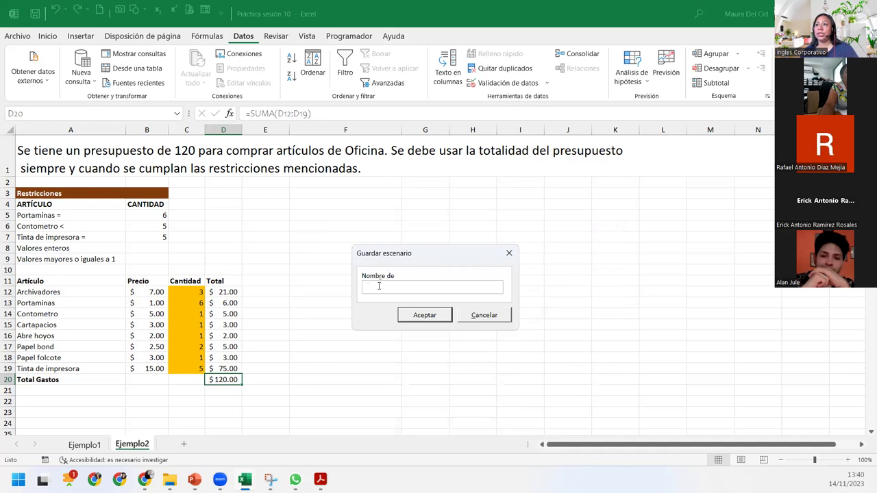
pyautogui.write('Opción1')
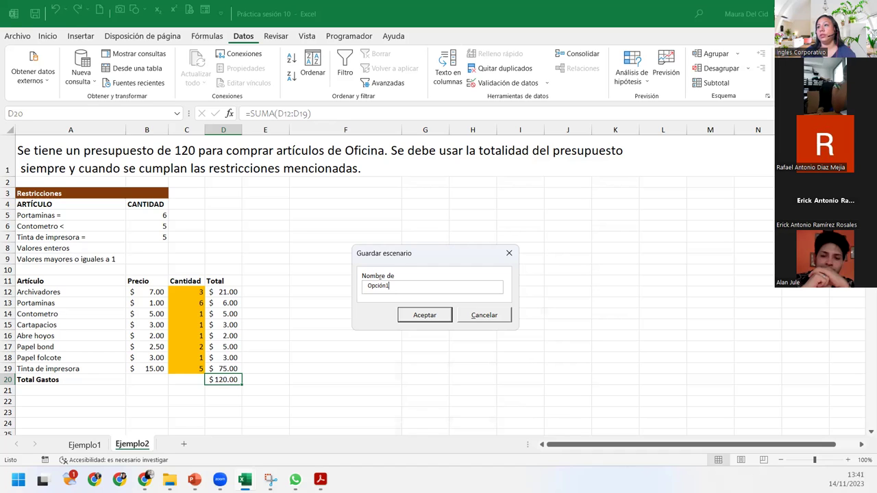
pyautogui.click(415, 318)
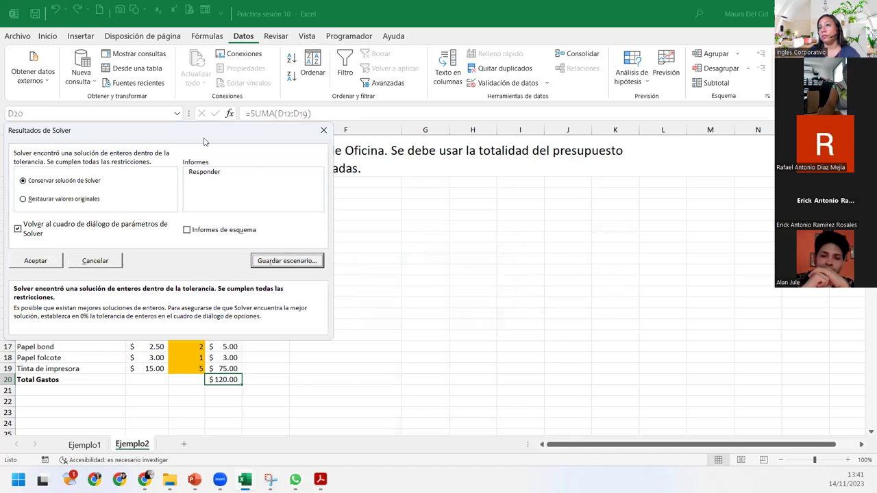
pyautogui.moveTo(205, 135); pyautogui.dragTo(517, 122)
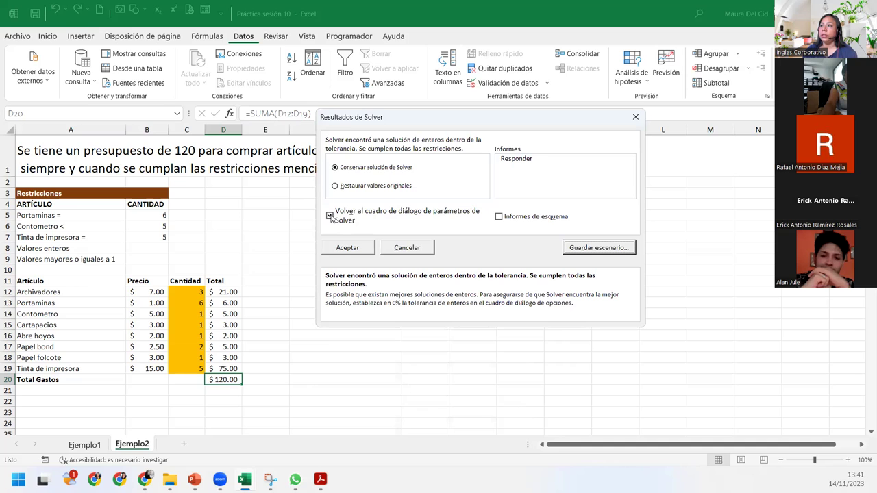
# Keep the $120.00 solution, return to Solver parameters and select the $C$19 = $B$7 constraint
pyautogui.click(333, 248)
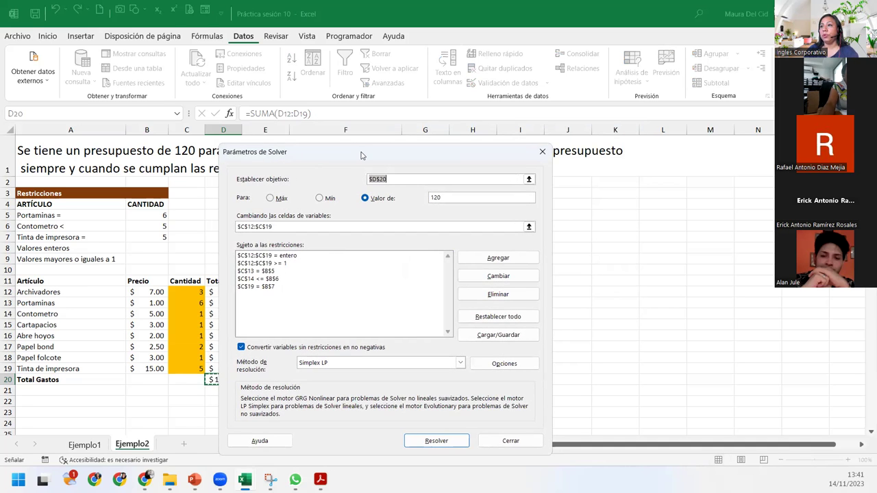
pyautogui.moveTo(362, 155); pyautogui.dragTo(476, 118)
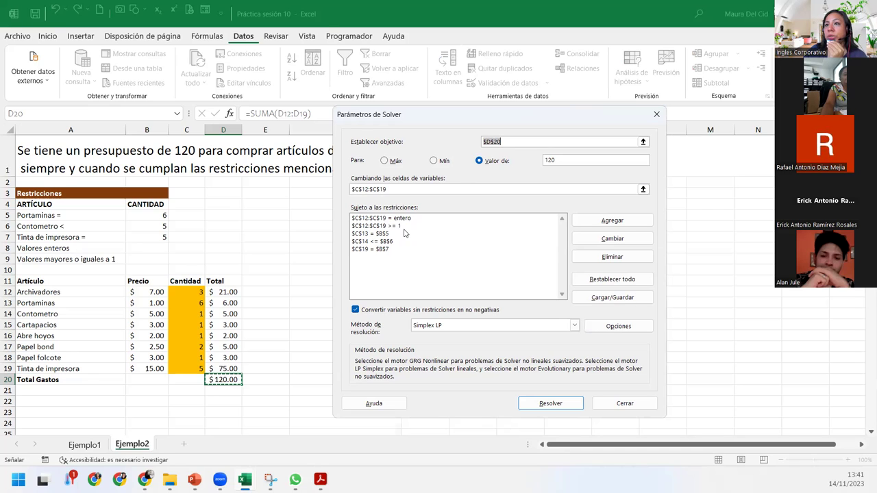
pyautogui.click(373, 251)
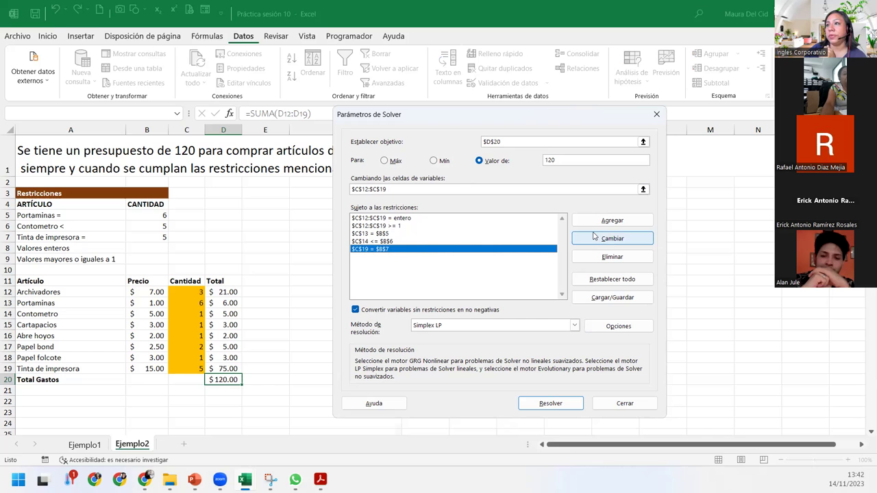
# Change the Tinta de impresora constraint from $C$19 = $B$7 to $C$19 <= 4
pyautogui.click(594, 237)
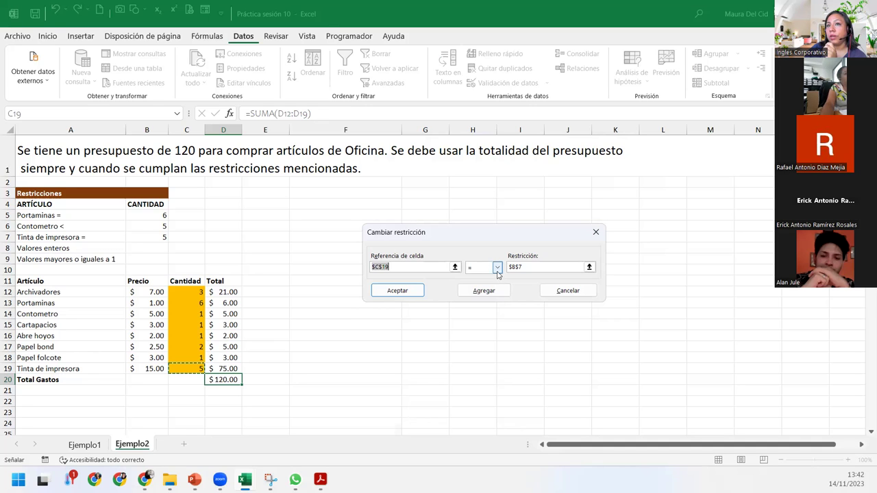
pyautogui.click(497, 267)
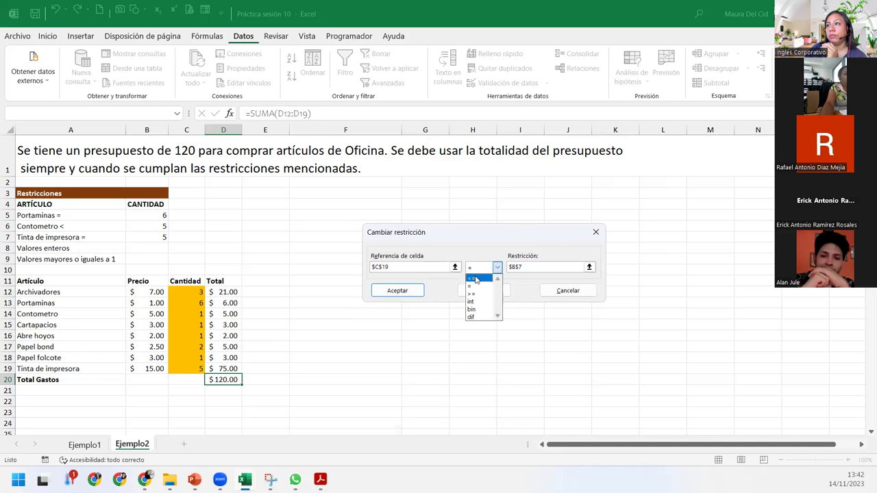
pyautogui.click(476, 279)
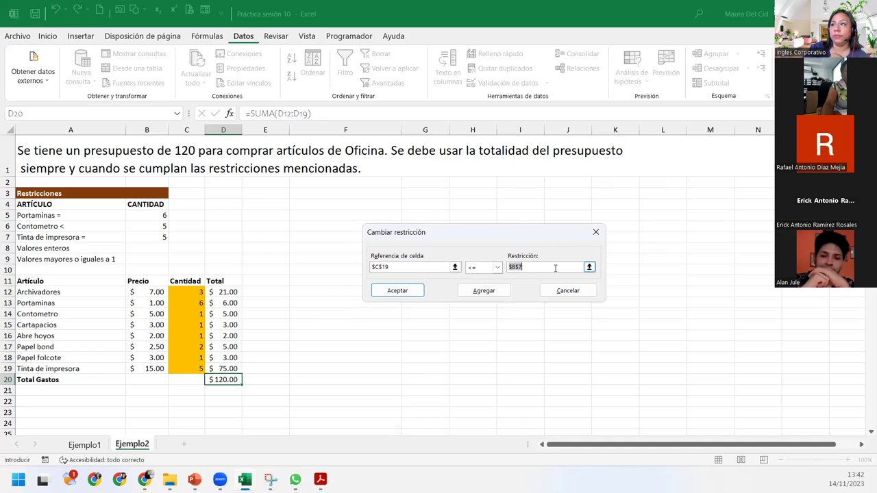
pyautogui.write('4')
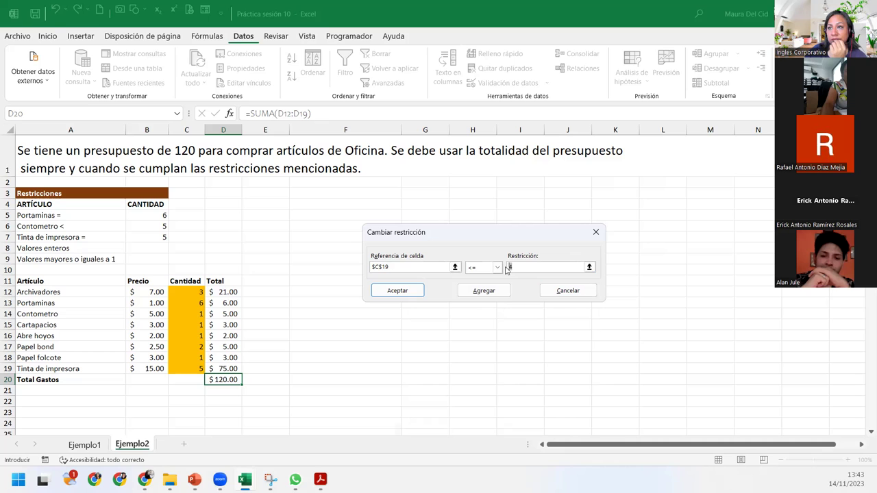
pyautogui.click(397, 291)
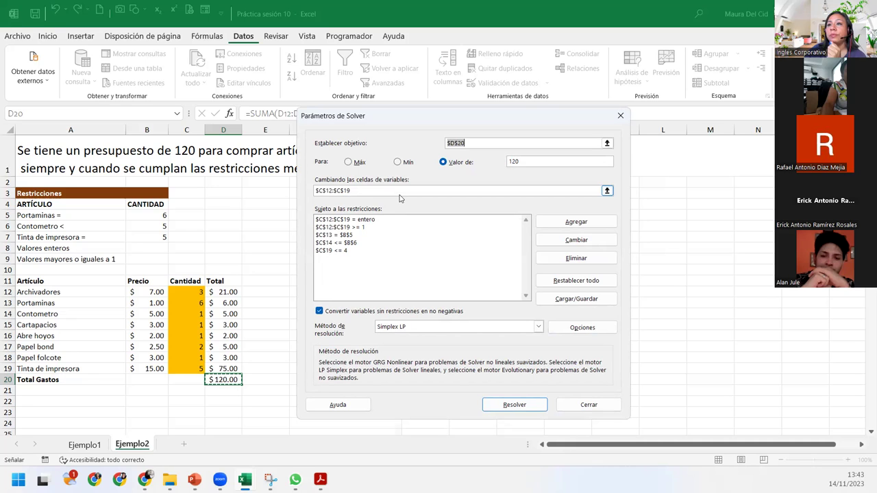
# Change the Portaminas constraint from $C$13 = $B$5 to $C$13 <= 3
pyautogui.click(337, 236)
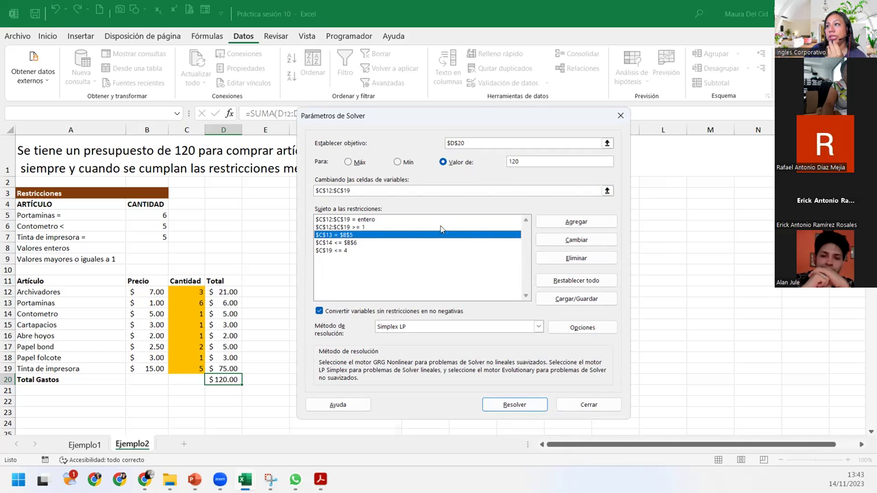
pyautogui.click(588, 241)
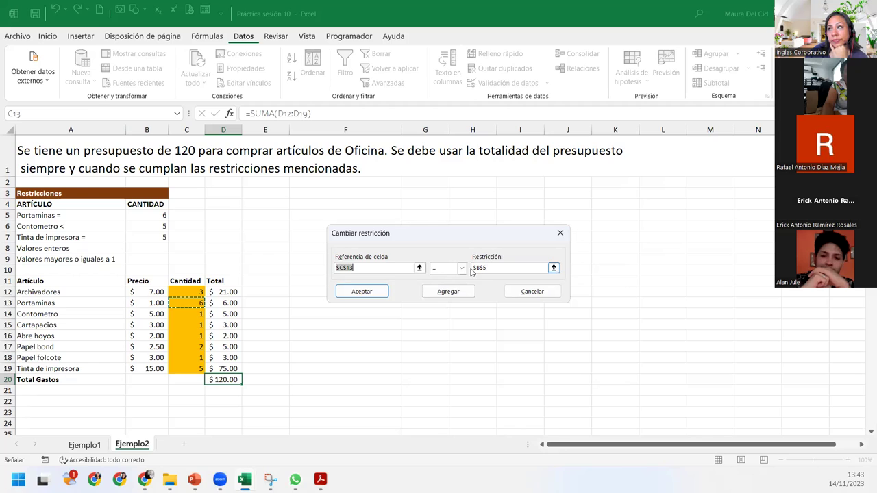
pyautogui.click(461, 268)
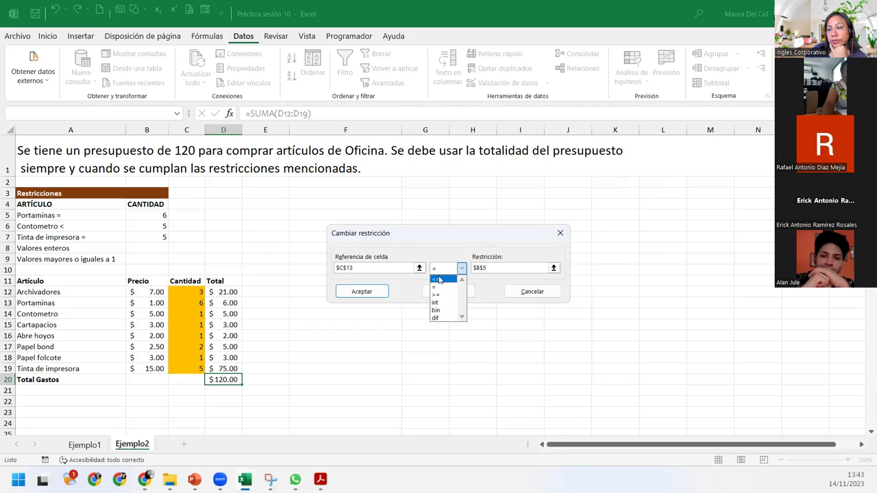
pyautogui.click(438, 280)
pyautogui.click(496, 271)
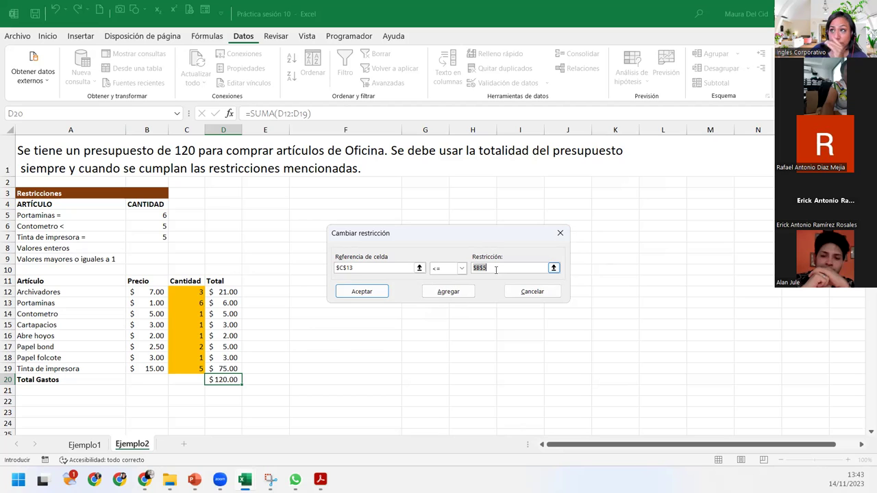
pyautogui.write('3')
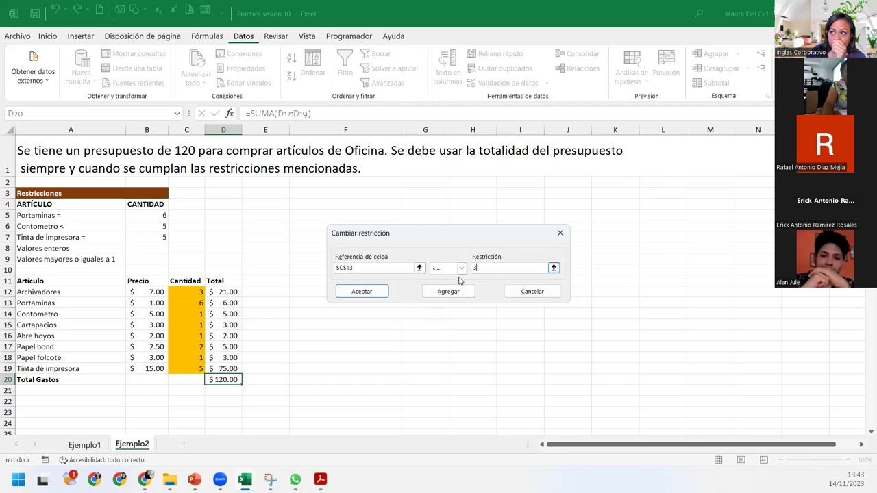
pyautogui.click(379, 292)
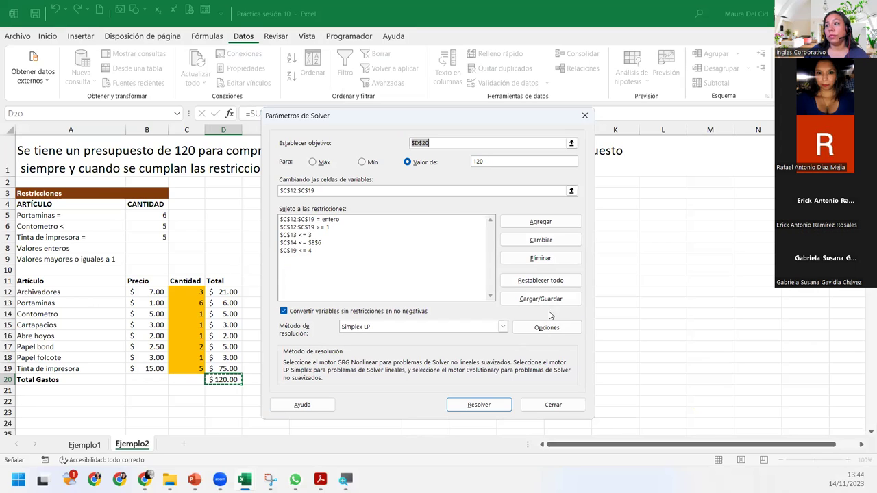
# Re-solve to 120 (quantities 5,2,1,1,1,4,1,4), save as scenario 'Opción2', and close Solver
pyautogui.click(470, 405)
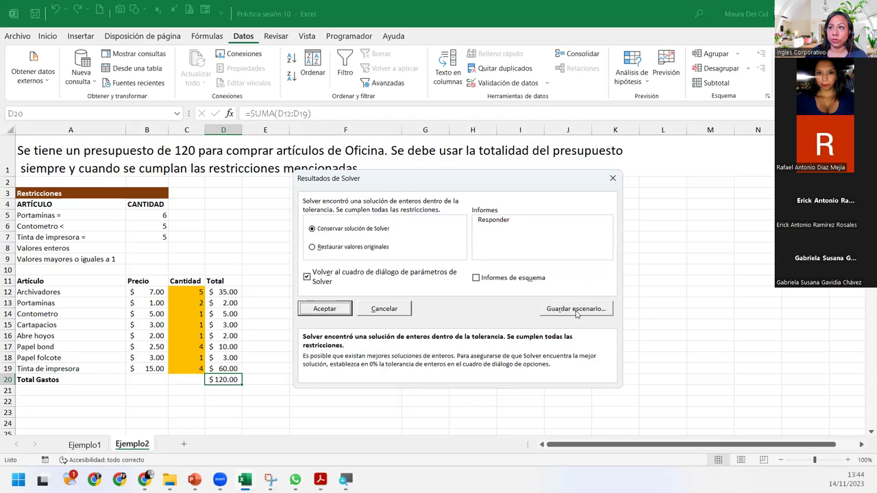
pyautogui.click(575, 309)
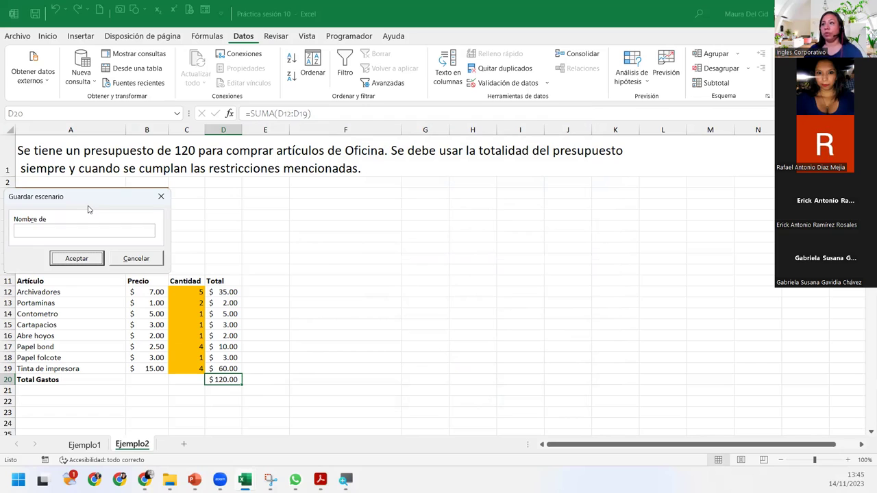
pyautogui.write('Opción2')
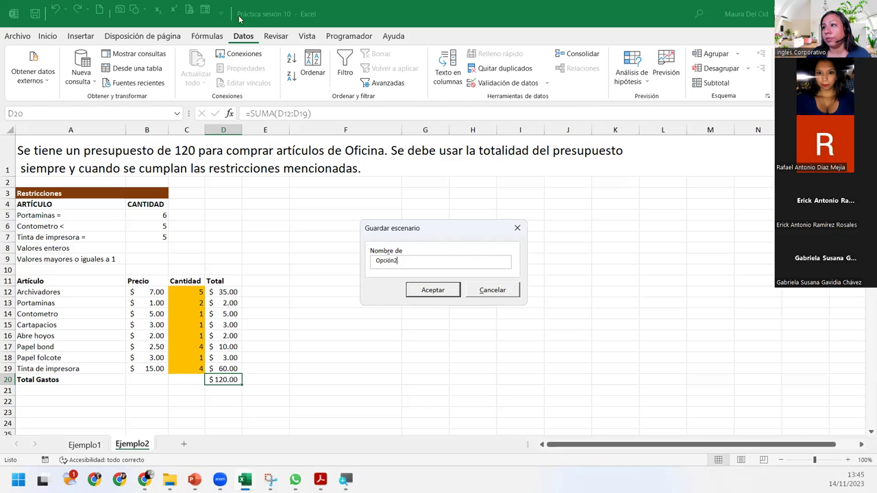
pyautogui.click(450, 290)
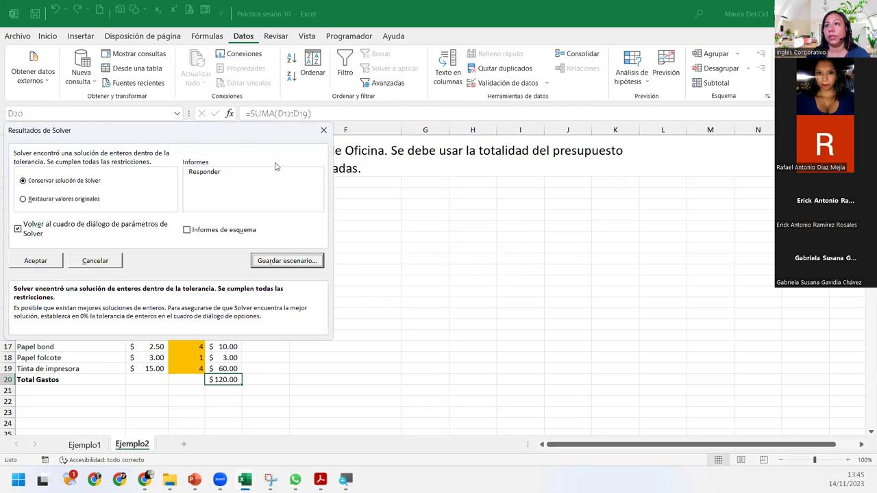
pyautogui.moveTo(174, 139); pyautogui.dragTo(367, 150)
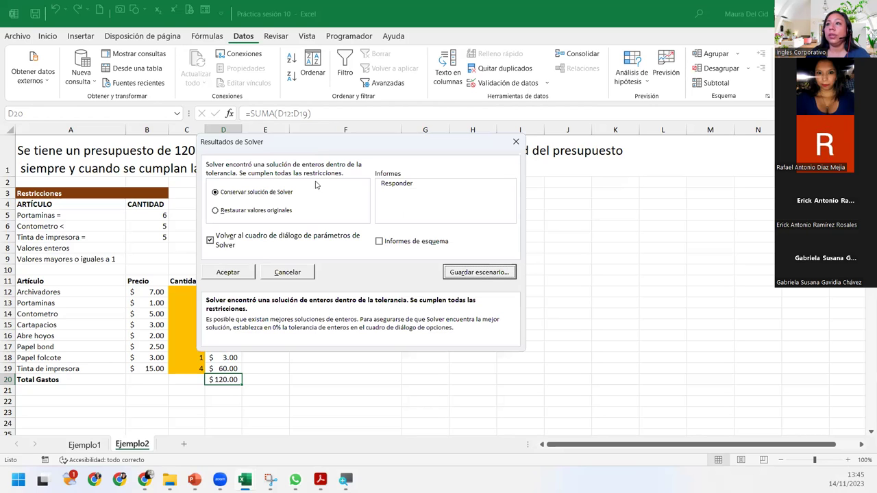
pyautogui.click(226, 274)
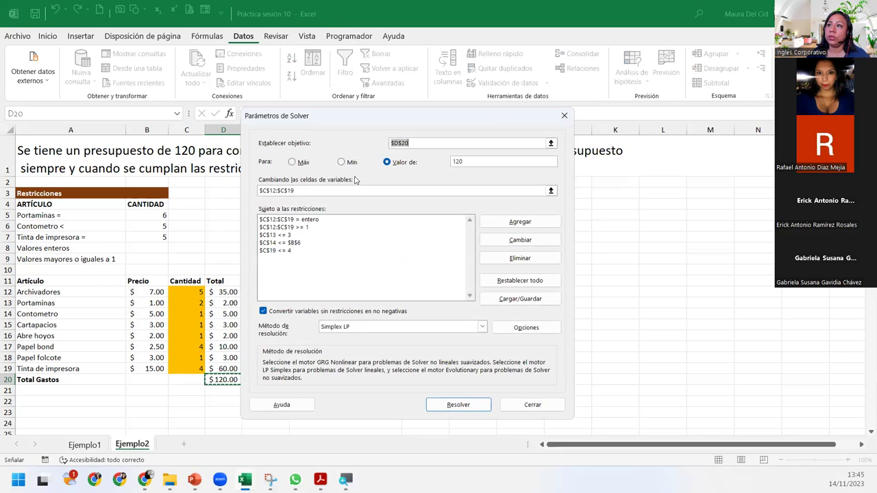
pyautogui.click(563, 115)
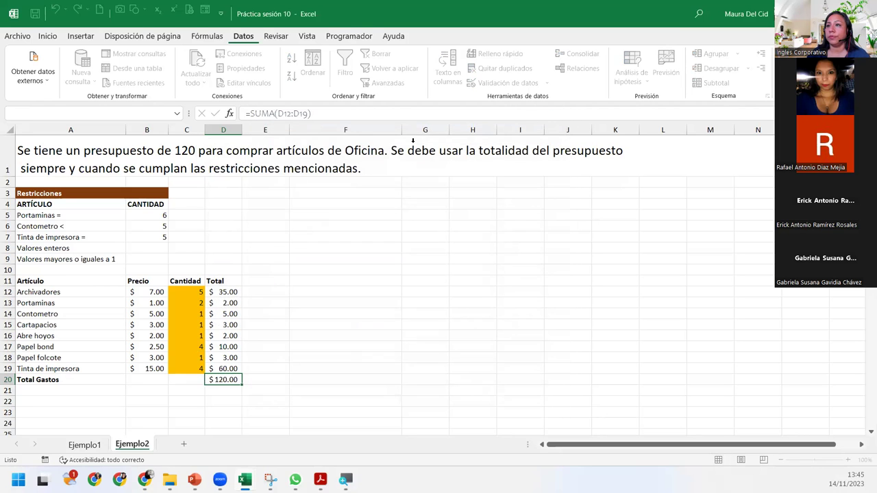
# Select cell F15 and open the Análisis de hipótesis dropdown on the Datos tab
pyautogui.click(308, 326)
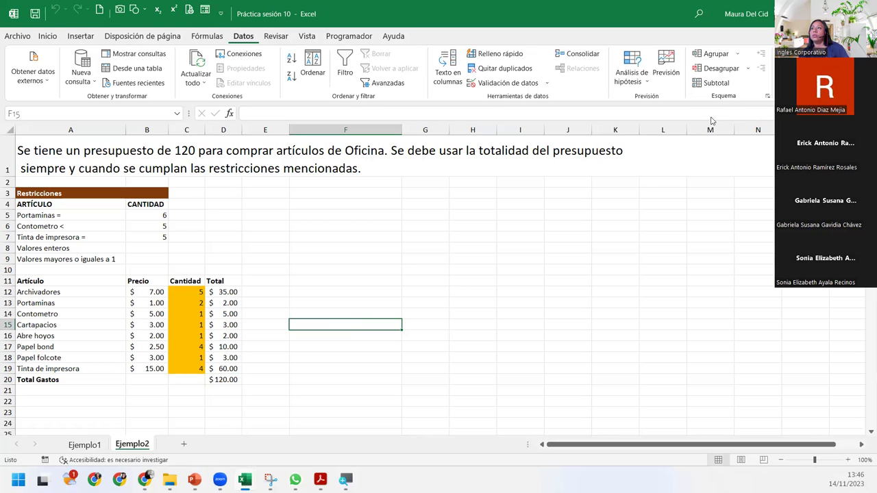
pyautogui.click(639, 86)
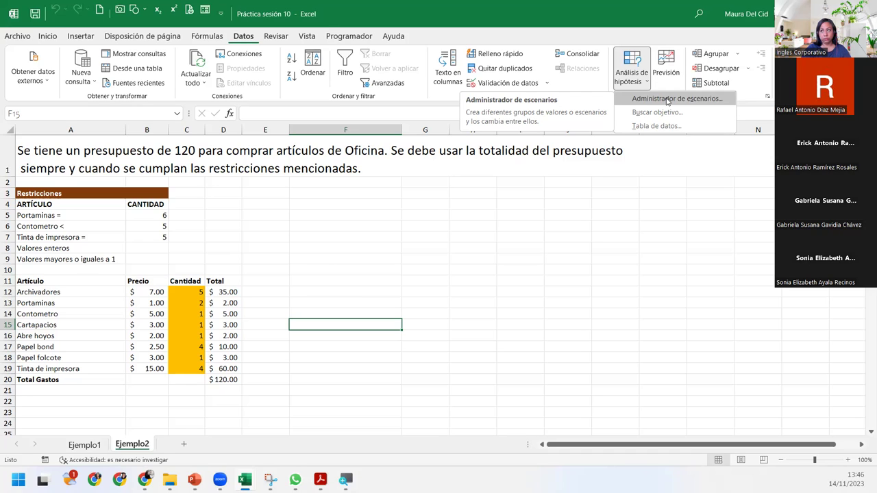
# In Scenario Manager, delete PrimeraOpción and SegundoEscenario, leaving Opción1 and Opción2
pyautogui.click(668, 100)
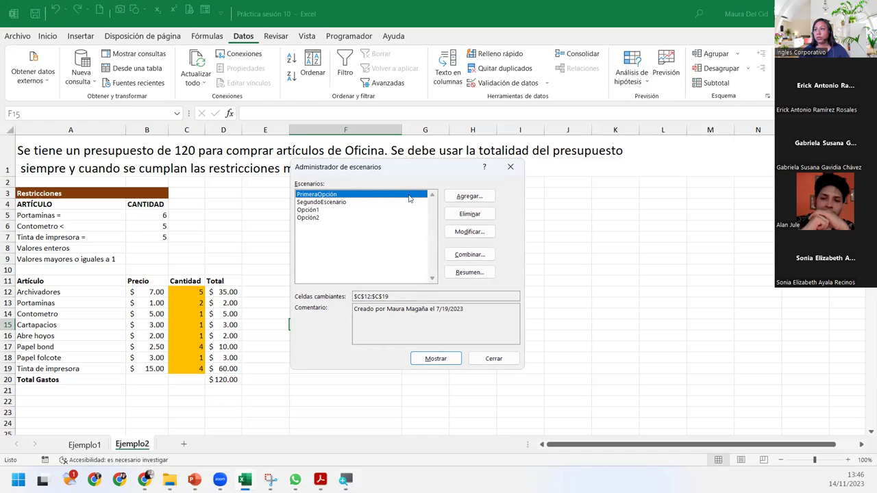
pyautogui.click(470, 214)
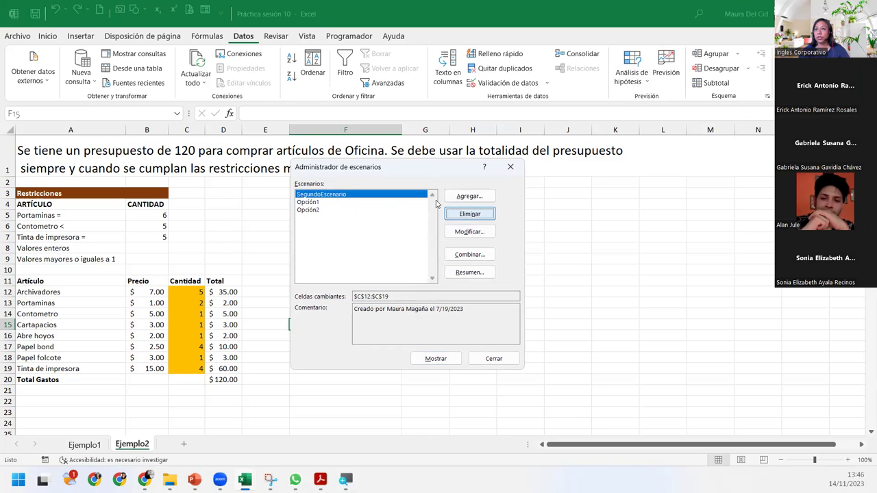
pyautogui.click(470, 213)
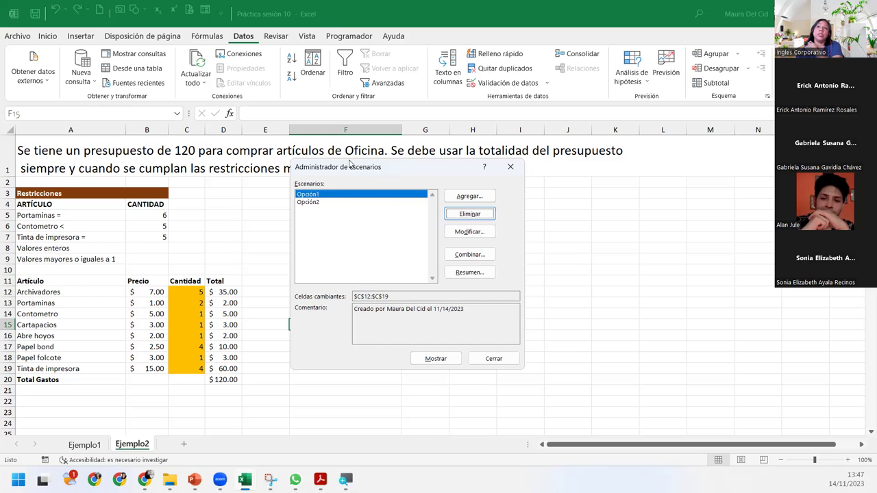
pyautogui.moveTo(349, 162); pyautogui.dragTo(426, 167)
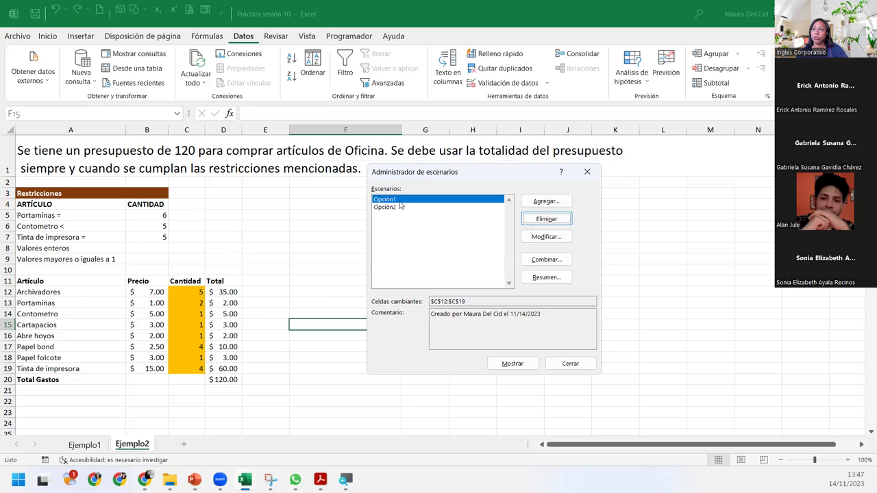
# Show scenarios Opción1, Opción2, then Opción1 again, leaving quantities 3, 6, 1, 1, 1, 2, 1, 5
pyautogui.click(514, 365)
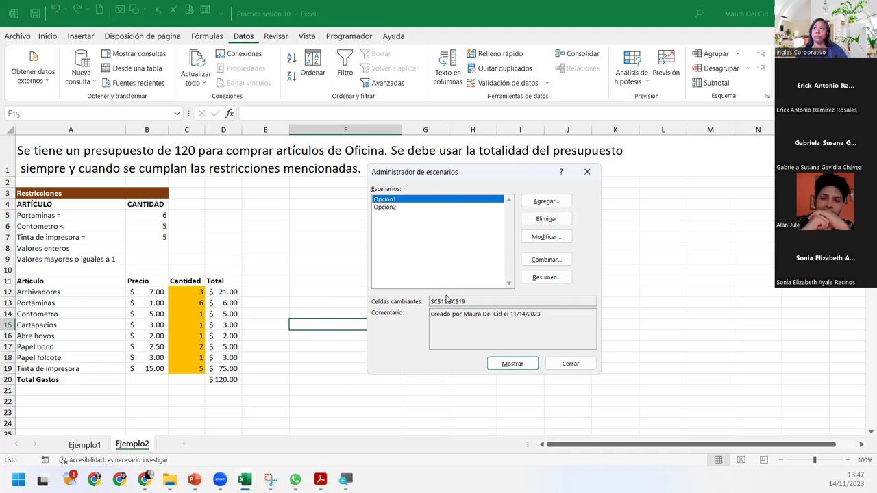
pyautogui.click(397, 207)
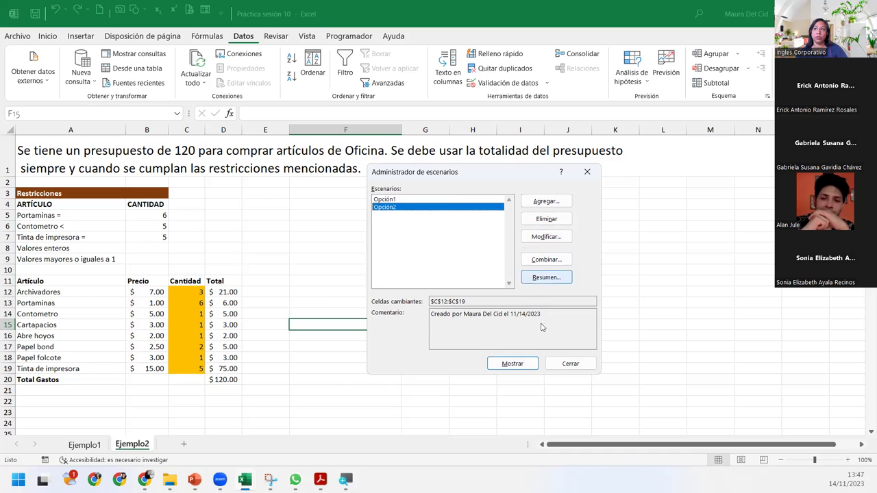
pyautogui.click(515, 365)
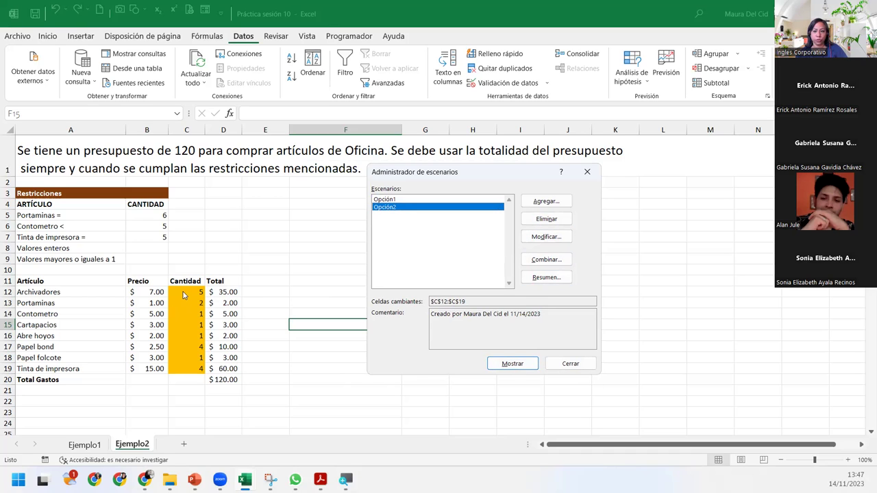
pyautogui.click(426, 200)
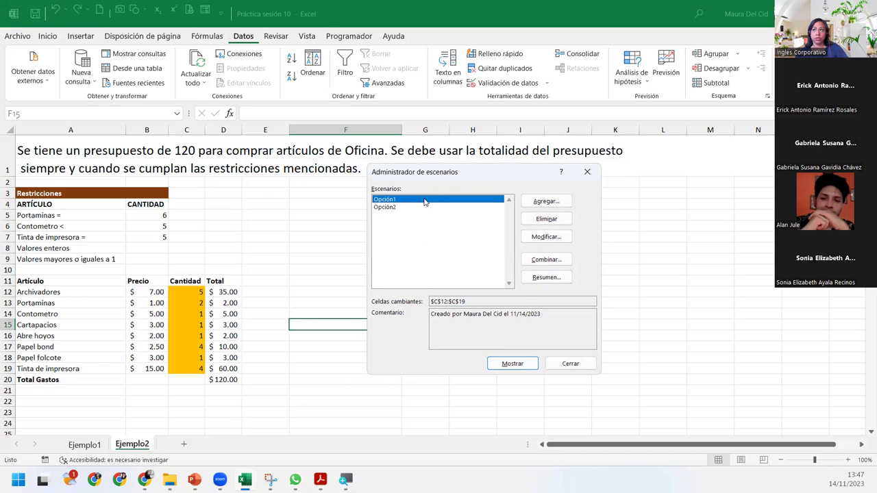
pyautogui.click(529, 365)
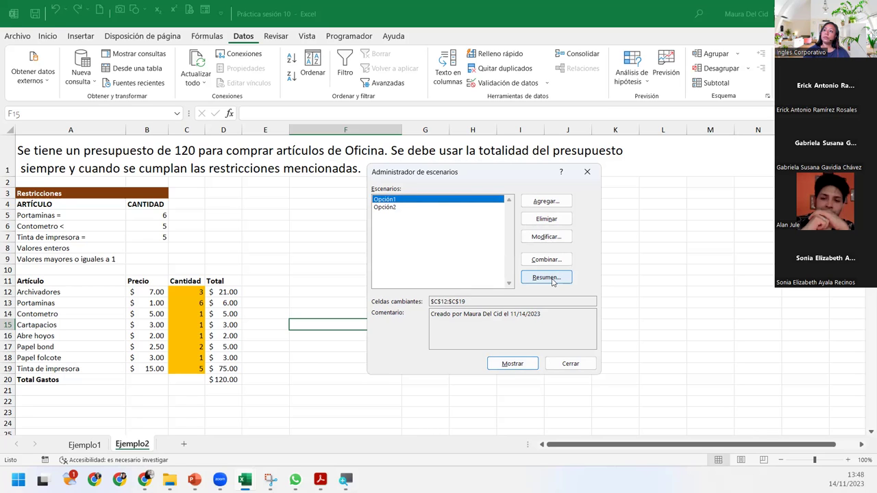
# Generate a scenario Resumen report using D20 as the result cell
pyautogui.click(553, 282)
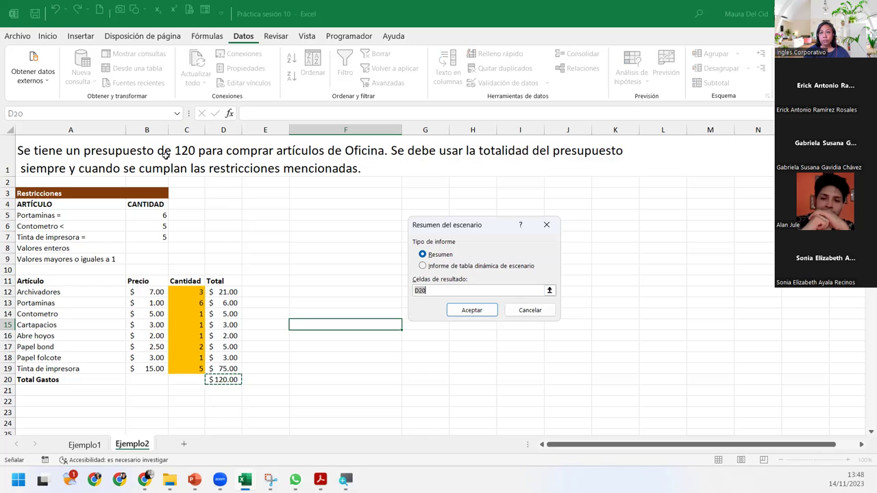
pyautogui.click(472, 310)
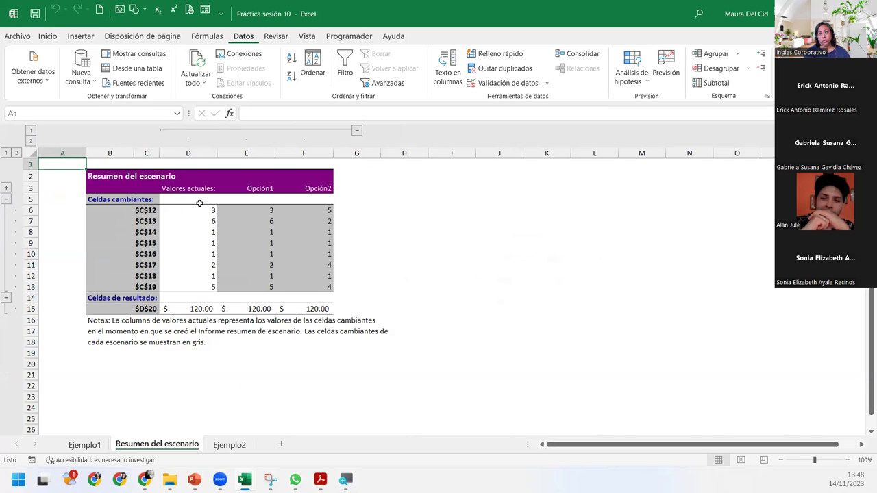
# Inspect summary columns E and F and the $C$12 label, then select Ejemplo2's item names
pyautogui.click(260, 153)
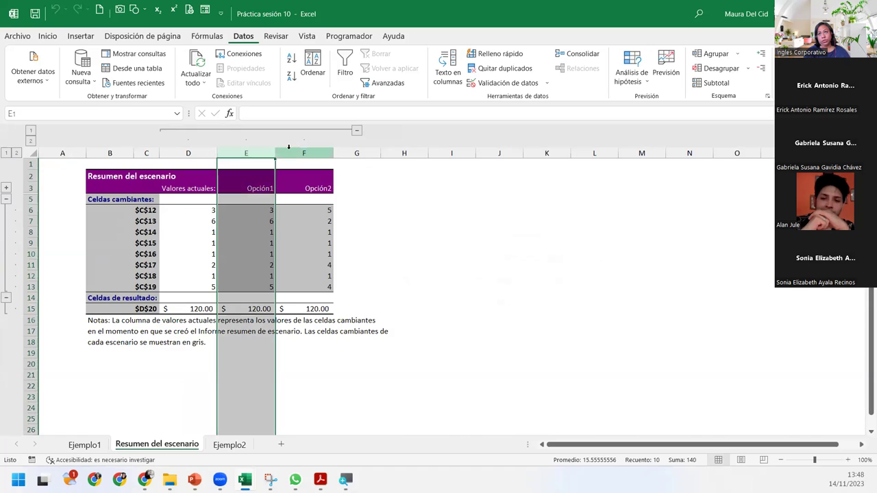
pyautogui.click(289, 149)
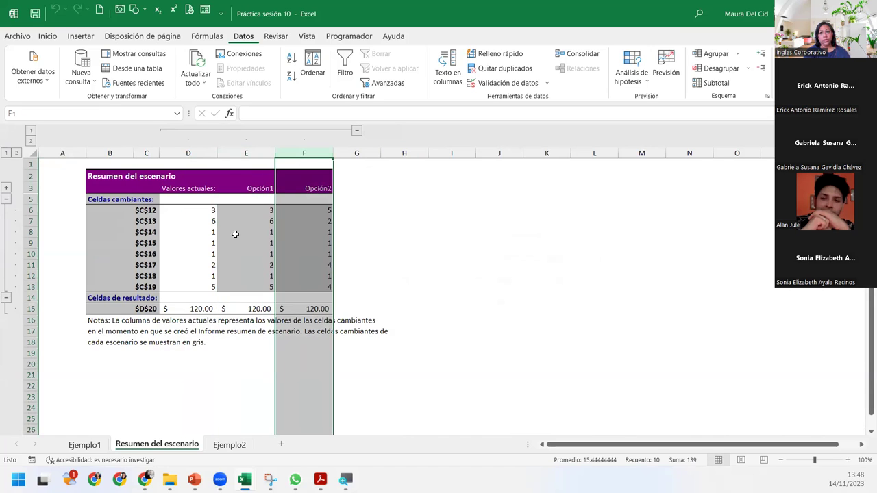
pyautogui.click(133, 209)
pyautogui.click(156, 210)
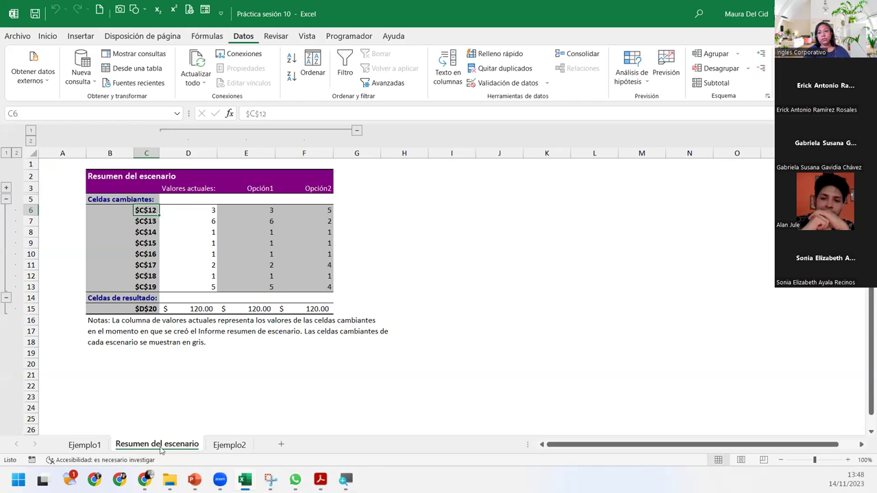
pyautogui.click(229, 446)
pyautogui.moveTo(60, 293); pyautogui.dragTo(70, 370)
# Copy item names A12:A19 and paste them as values over the summary's C6 cell-reference labels
pyautogui.rightClick(70, 370)
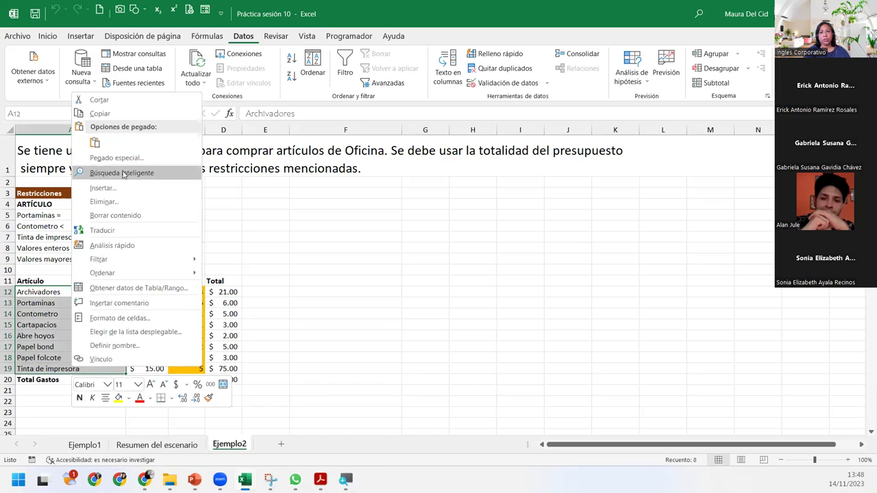
pyautogui.click(114, 114)
pyautogui.click(151, 445)
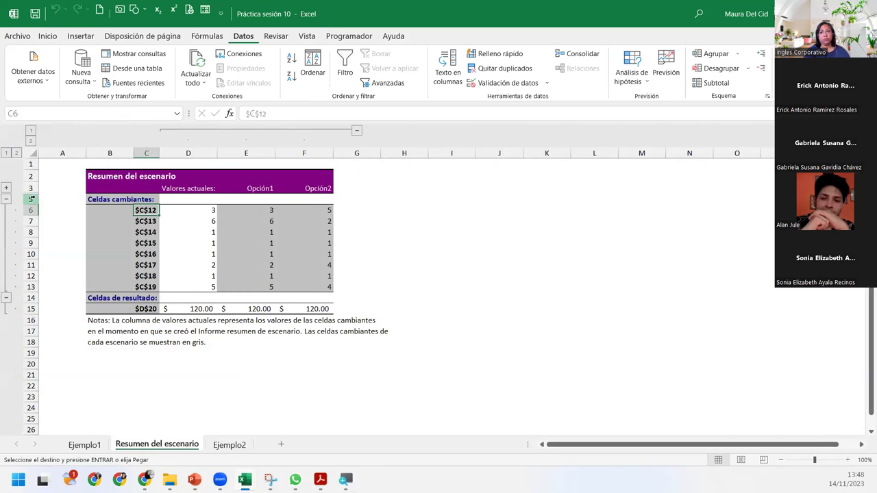
pyautogui.click(62, 212)
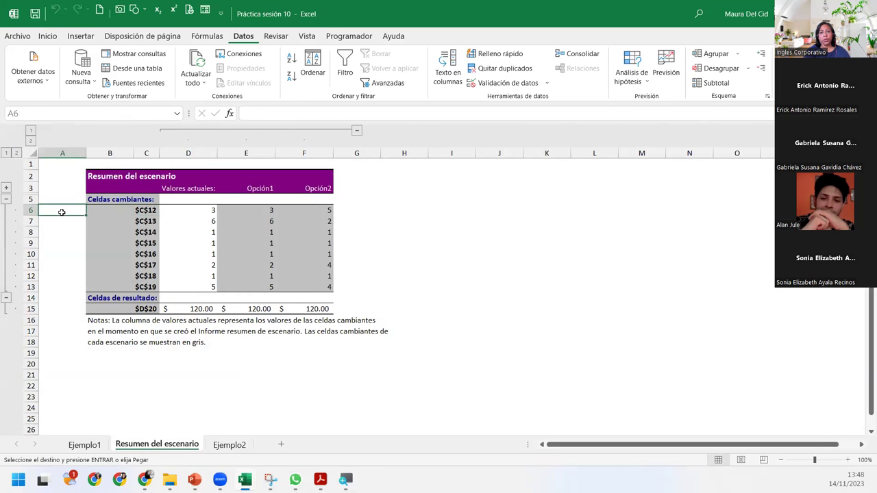
pyautogui.click(97, 207)
pyautogui.click(145, 210)
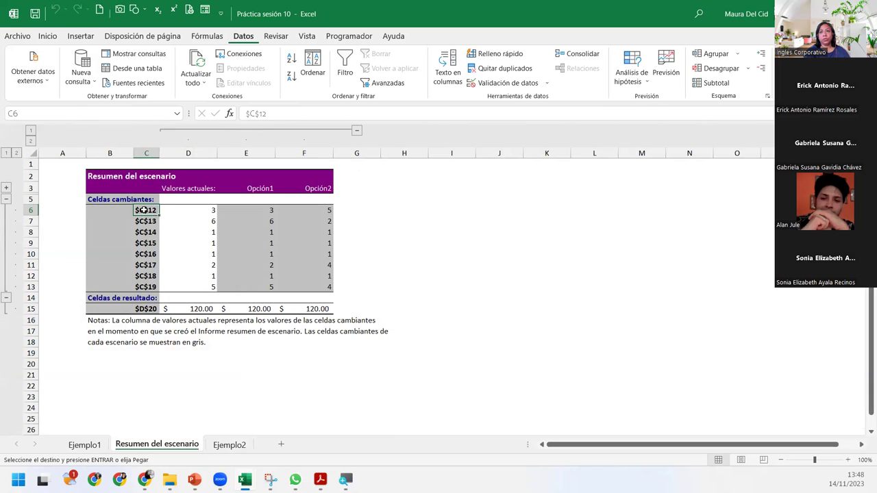
pyautogui.click(50, 38)
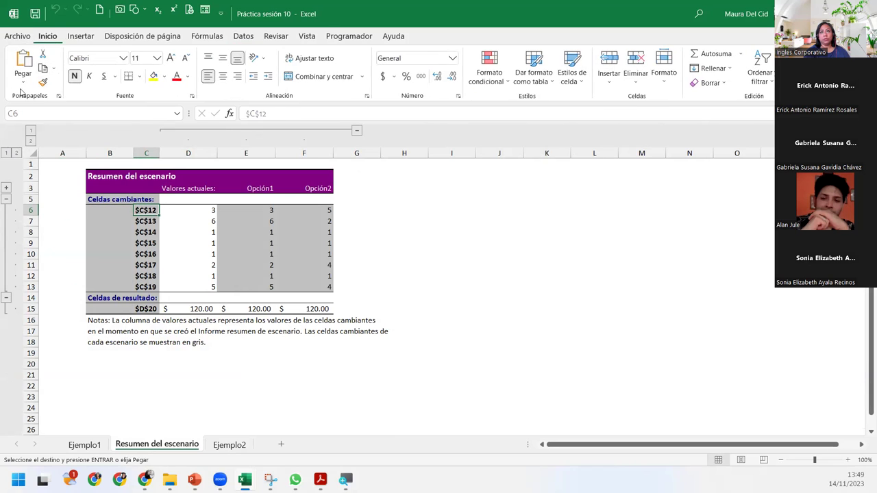
pyautogui.click(22, 81)
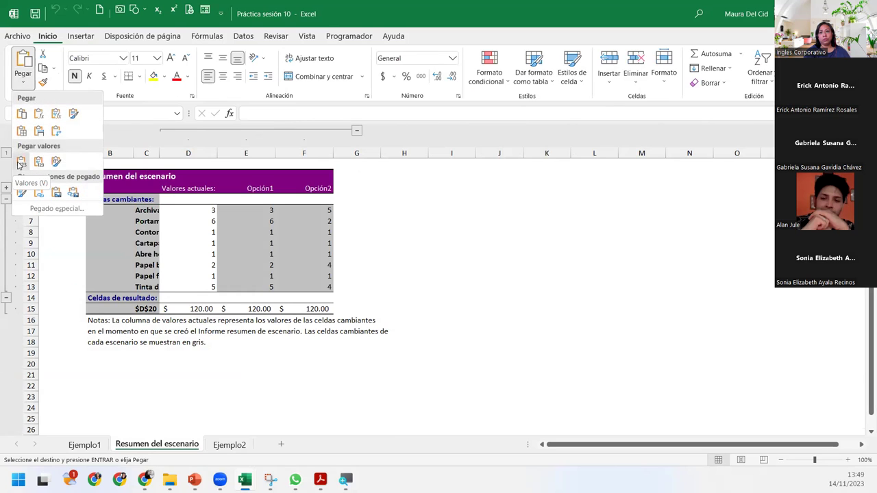
pyautogui.click(19, 164)
# Widen column C to fit the item names and select the Opción2 Portaminas value
pyautogui.moveTo(161, 151); pyautogui.dragTo(202, 152)
pyautogui.click(255, 231)
pyautogui.click(347, 223)
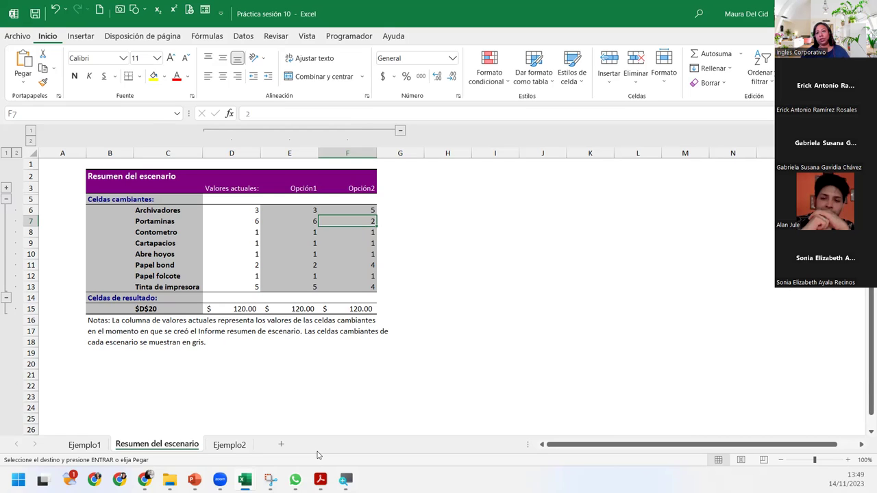
# Cancel the pending copy, select Portaminas quantity C13, and compare the summary sheet with Ejemplo2
pyautogui.click(231, 446)
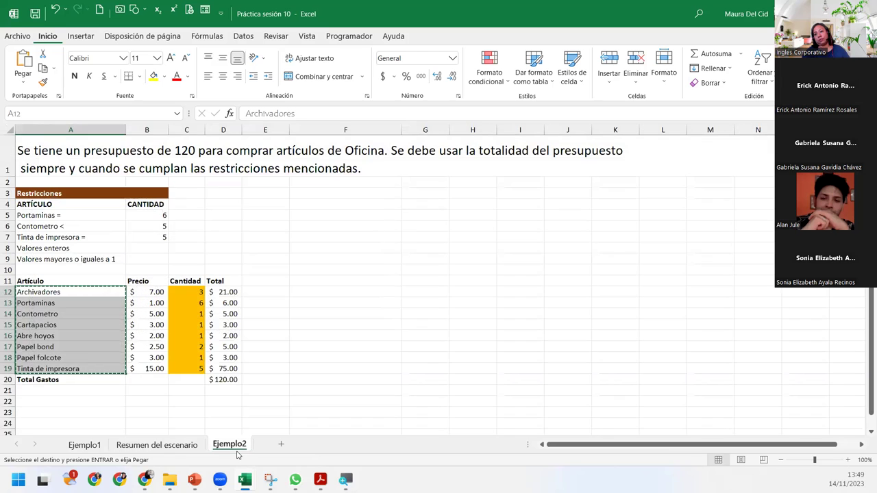
pyautogui.press('Escape')
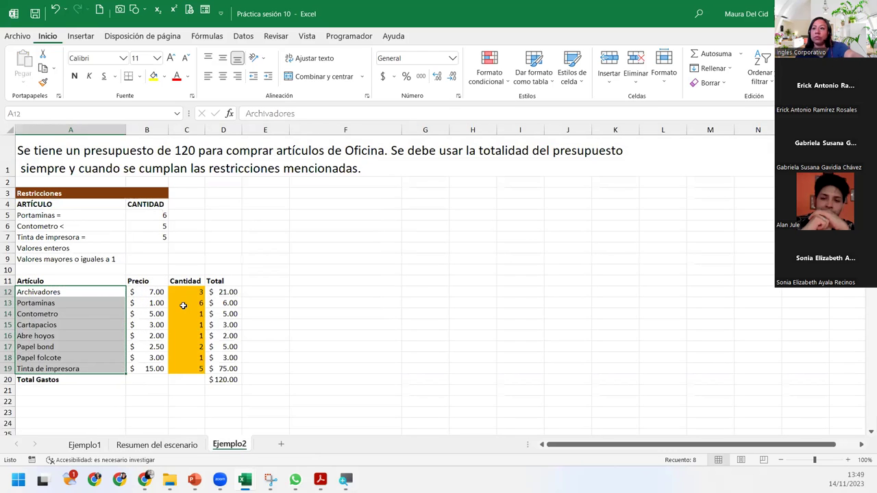
pyautogui.click(183, 306)
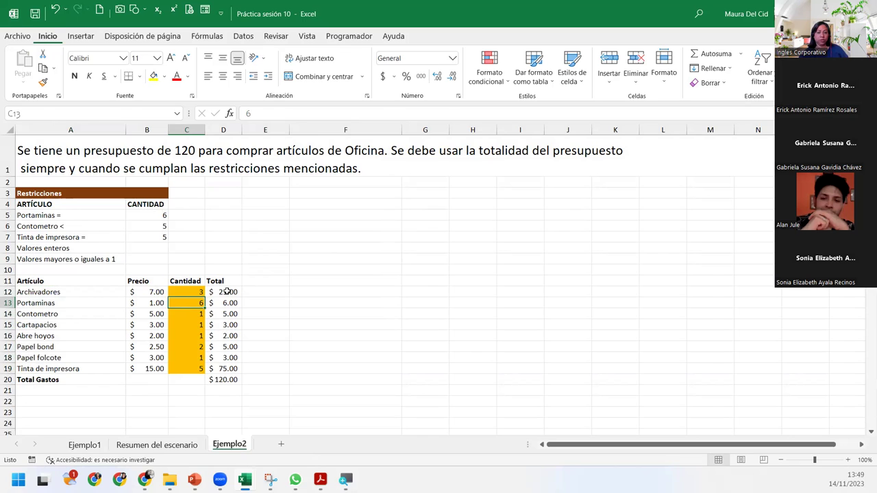
pyautogui.click(157, 444)
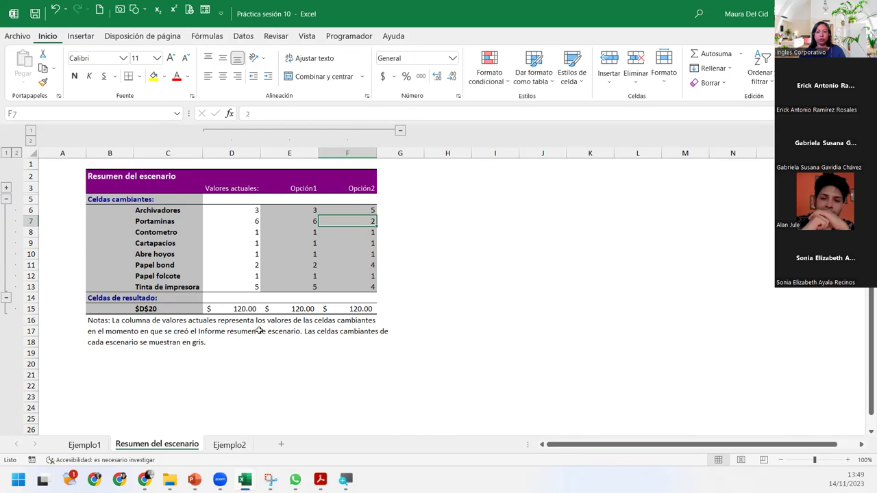
pyautogui.click(230, 445)
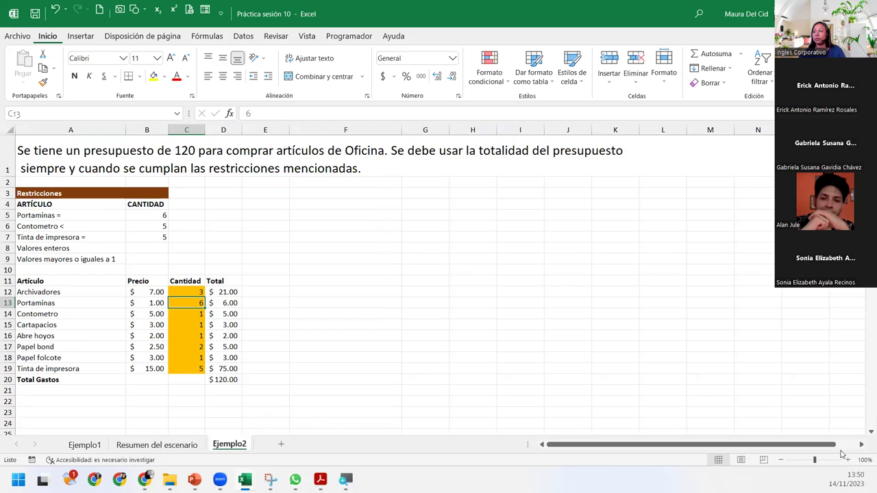
# Zoom the Ejemplo2 budget table in to about 150%
pyautogui.click(848, 460)
pyautogui.click(848, 460)
pyautogui.click(848, 461)
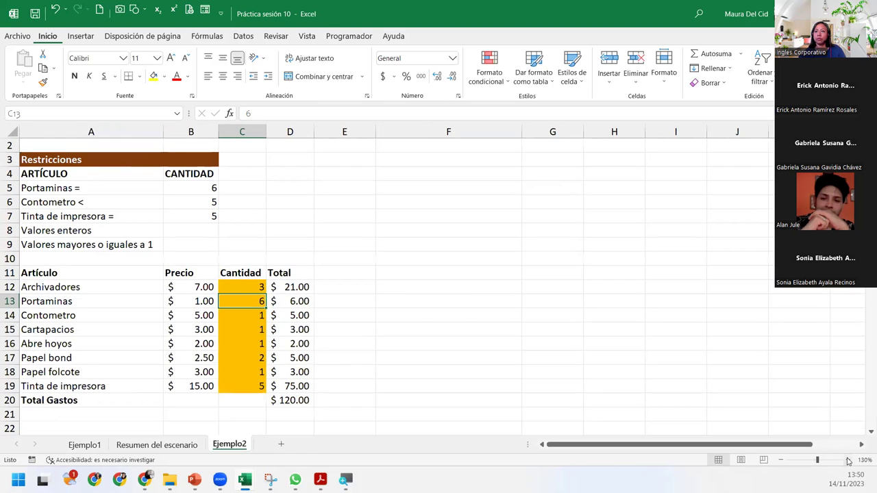
pyautogui.click(848, 461)
pyautogui.click(849, 460)
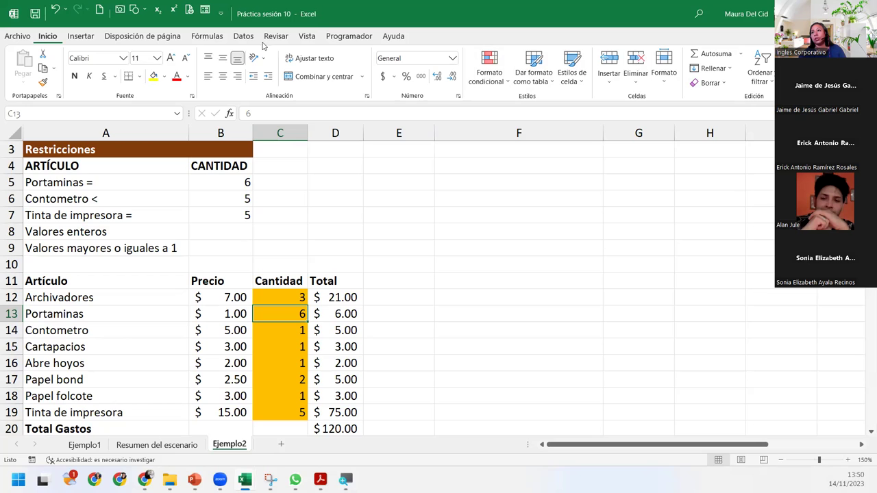
# Open Solver, move its dialog aside, and select the $C$14 and $C$19 <= 4 constraints
pyautogui.click(242, 41)
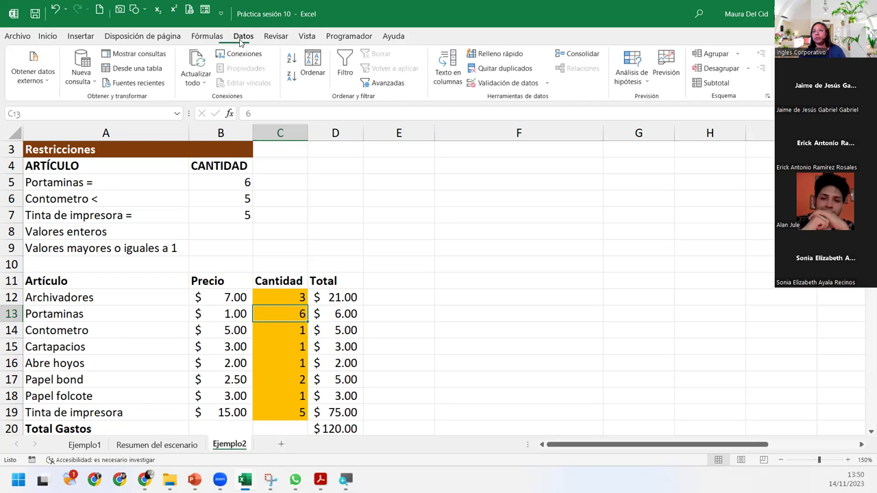
pyautogui.click(788, 65)
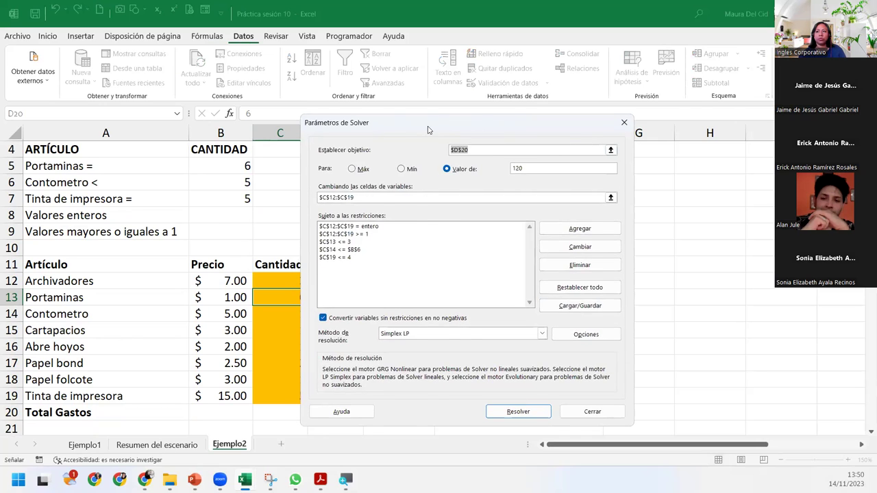
pyautogui.moveTo(428, 129); pyautogui.dragTo(497, 124)
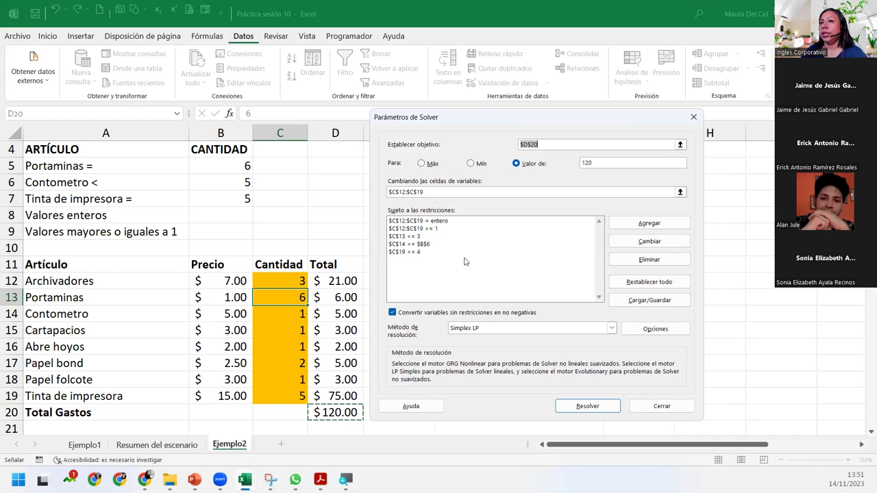
pyautogui.click(422, 244)
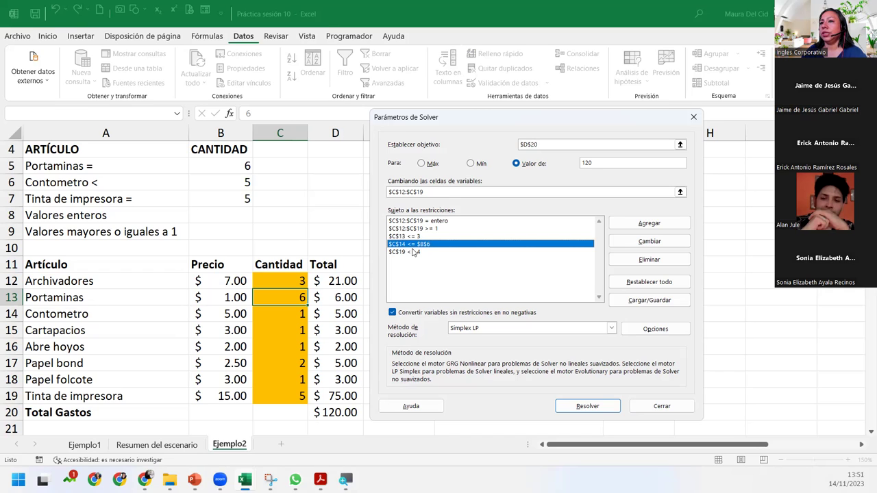
pyautogui.click(413, 252)
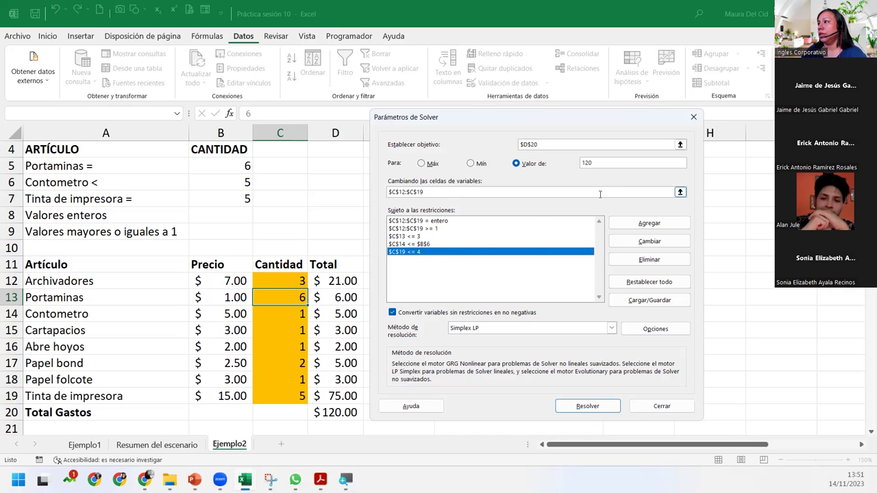
# Change the Tinta de impresora constraint from $C$19 <= 4 to $C$19 = 2
pyautogui.click(651, 241)
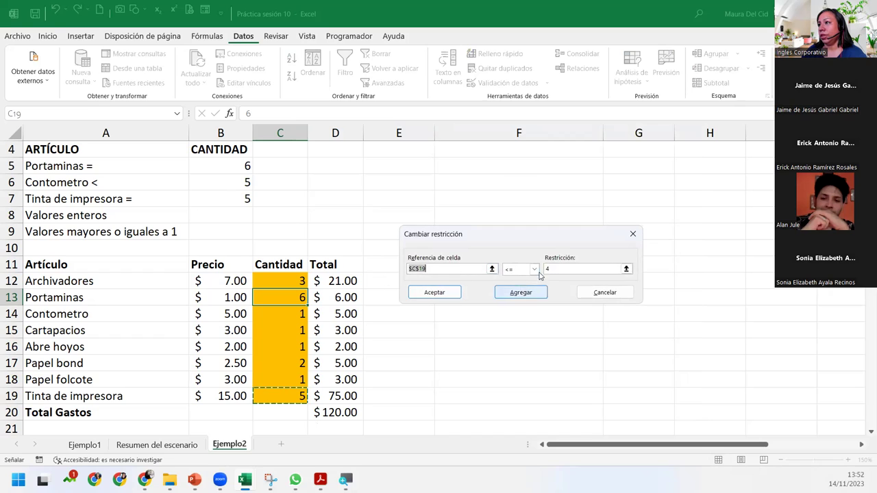
pyautogui.click(534, 269)
pyautogui.click(507, 288)
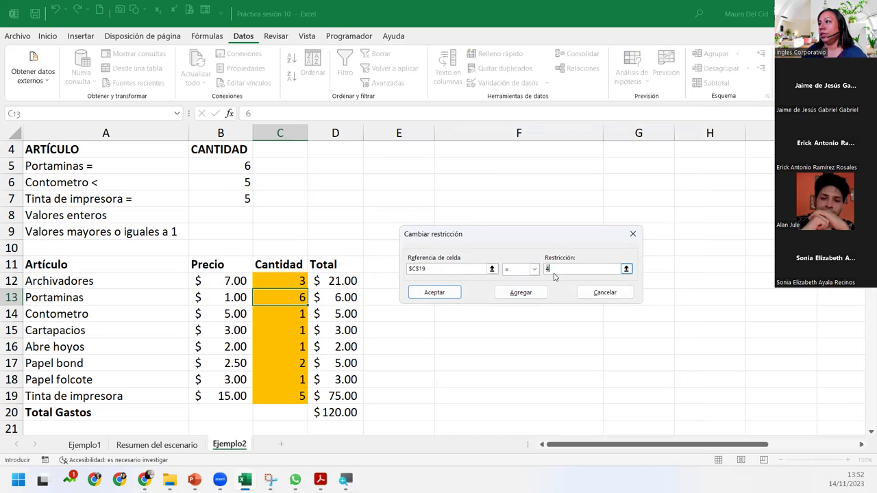
pyautogui.write('2')
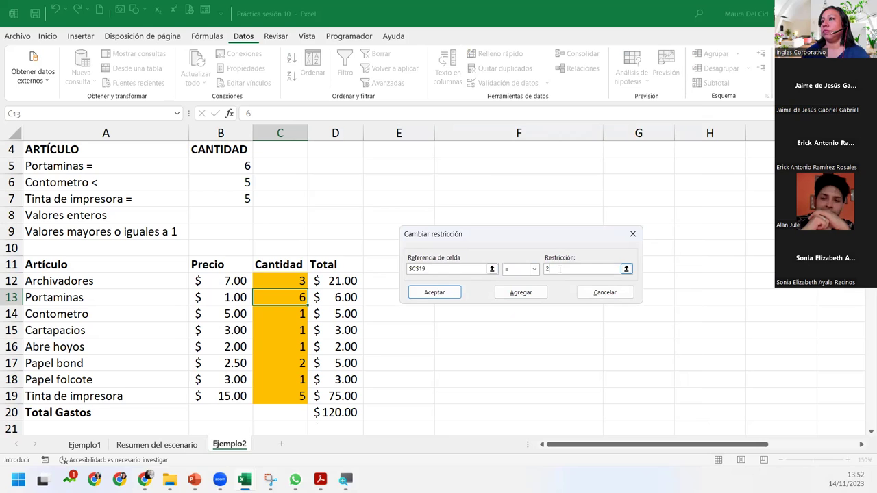
pyautogui.click(436, 293)
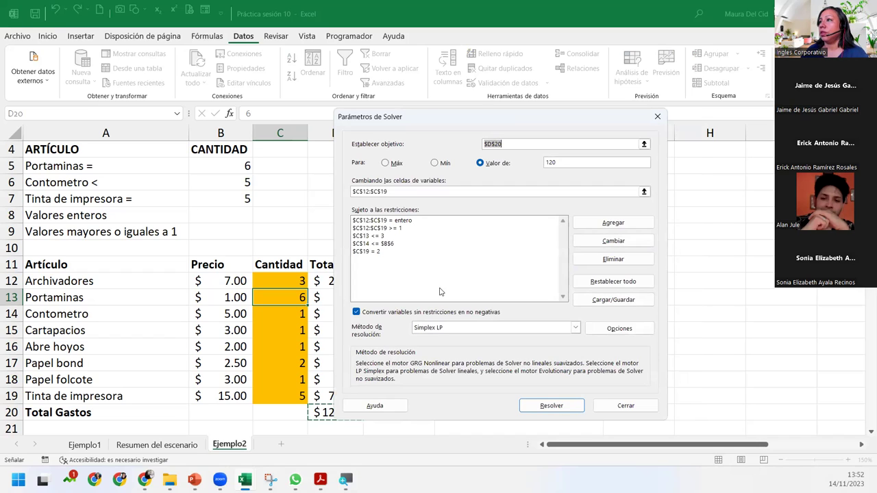
# Open a blank Agregar restricción dialog from Solver Parameters
pyautogui.click(375, 243)
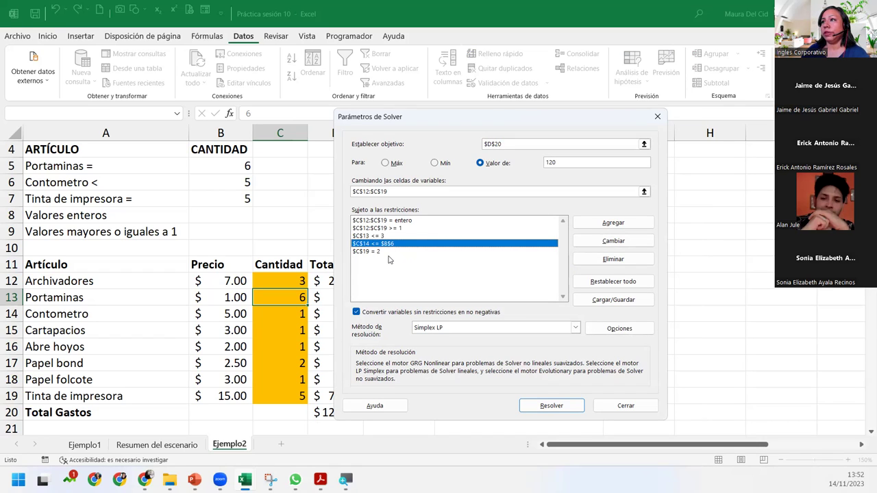
pyautogui.click(617, 225)
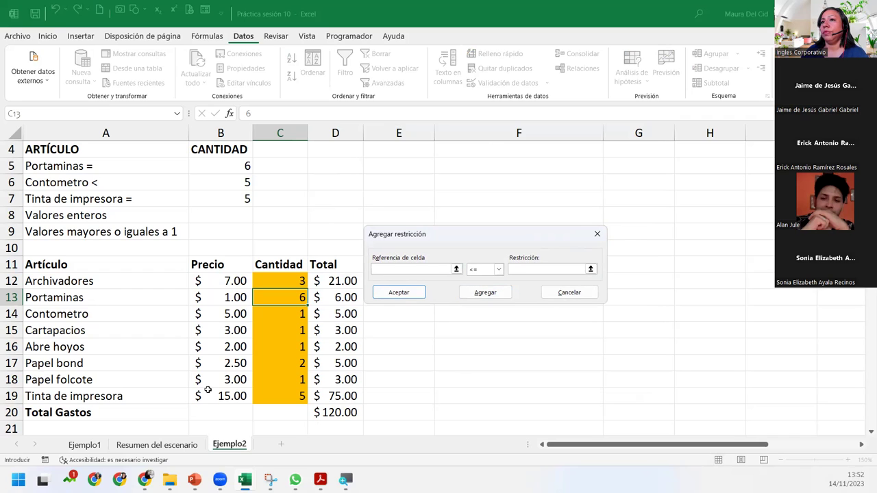
# Add the Solver constraint $C$18 = 2 for the Papel folcote quantity
pyautogui.click(288, 314)
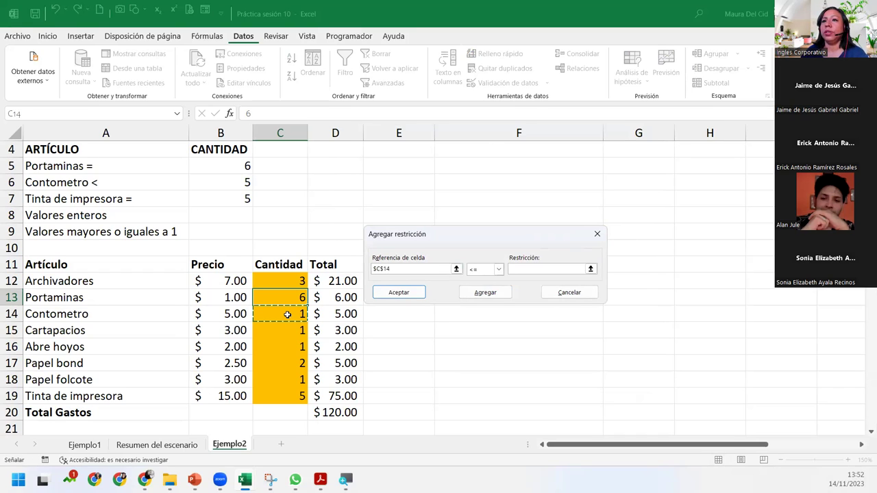
pyautogui.click(277, 381)
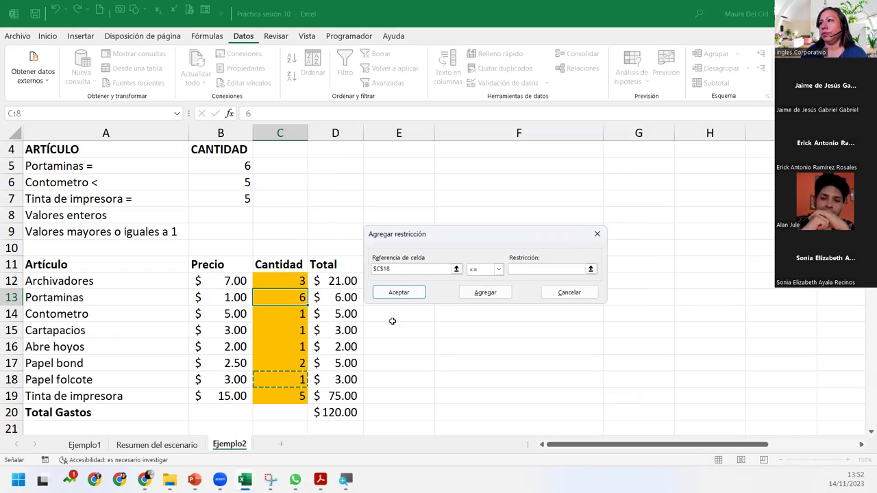
pyautogui.click(500, 270)
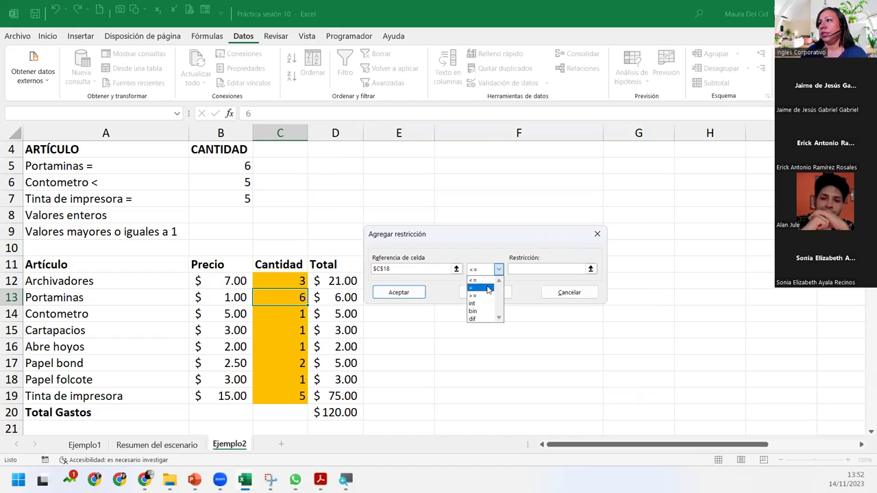
pyautogui.click(492, 286)
pyautogui.click(514, 272)
pyautogui.write('2')
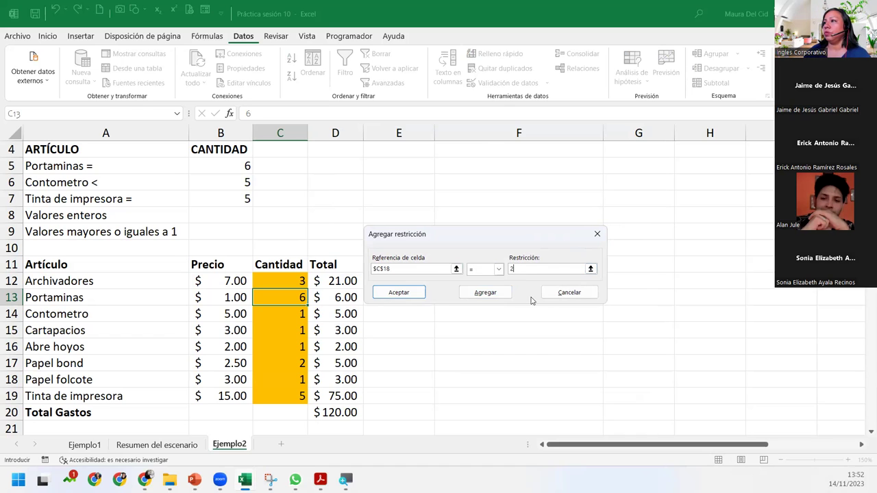
pyautogui.click(409, 294)
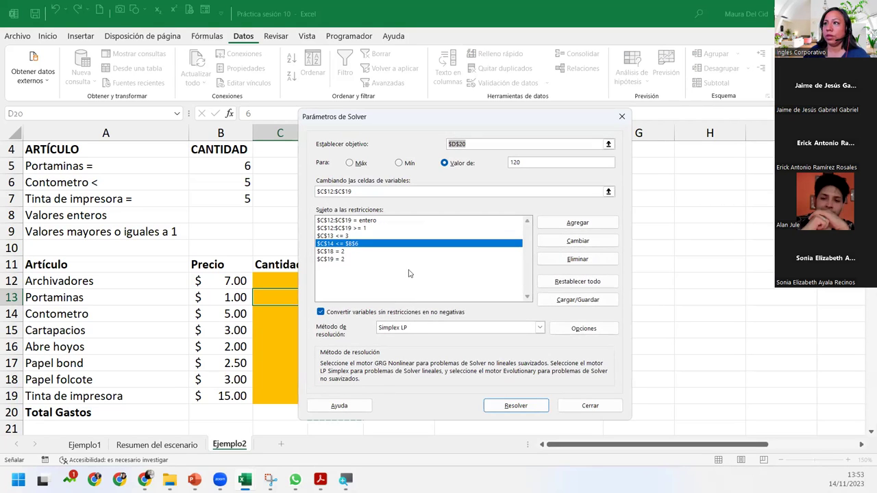
pyautogui.click(356, 287)
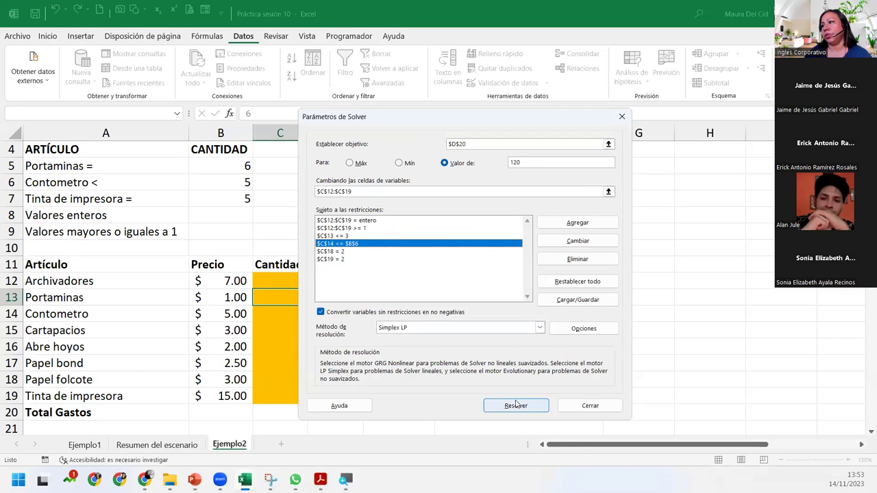
# Solve with the updated constraints and save the solution as scenario Opción3
pyautogui.click(516, 406)
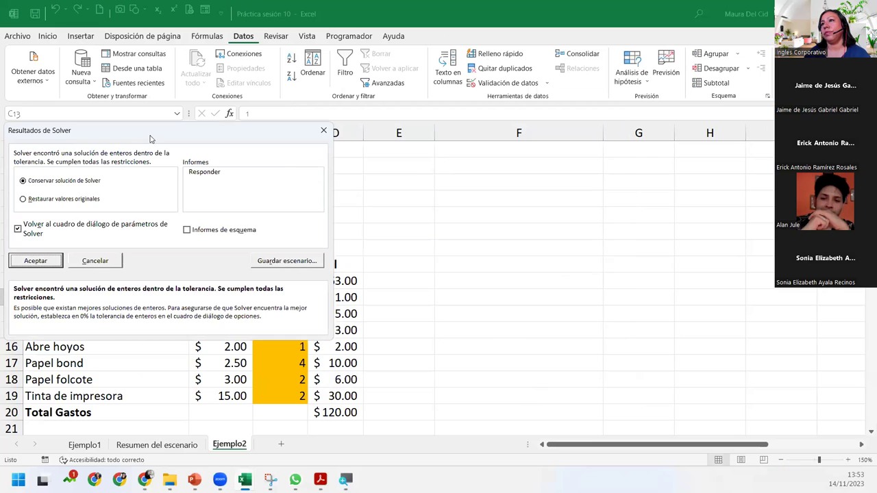
pyautogui.moveTo(139, 139); pyautogui.dragTo(409, 150)
pyautogui.click(558, 272)
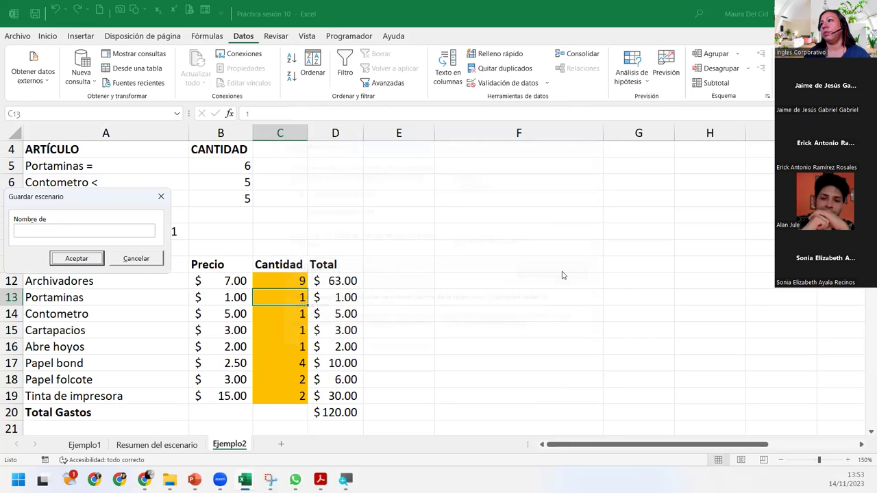
pyautogui.moveTo(100, 204); pyautogui.dragTo(437, 226)
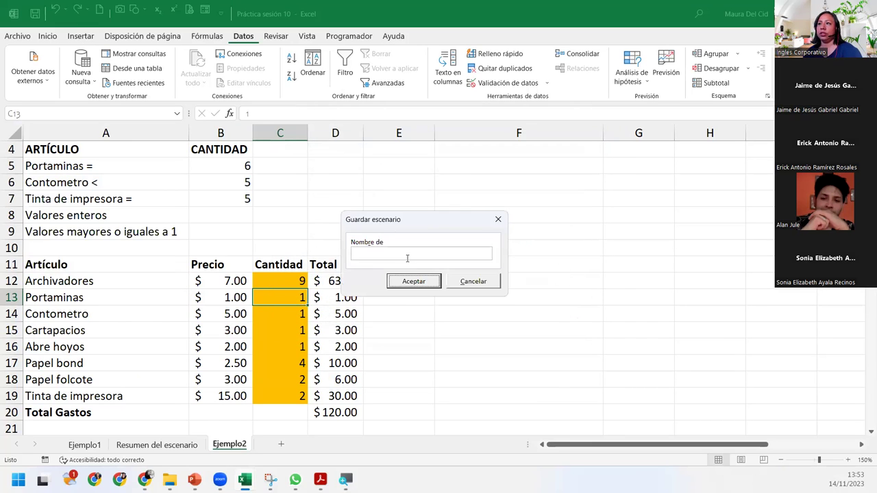
pyautogui.write('Opción3')
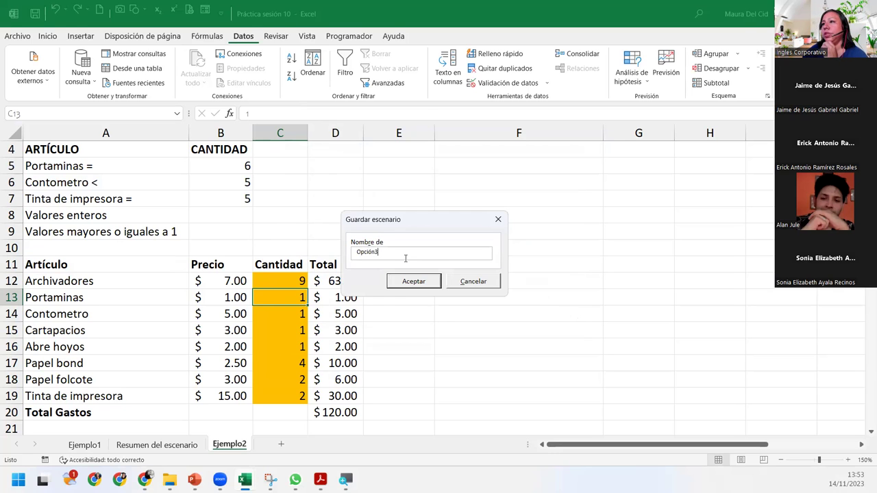
pyautogui.click(414, 287)
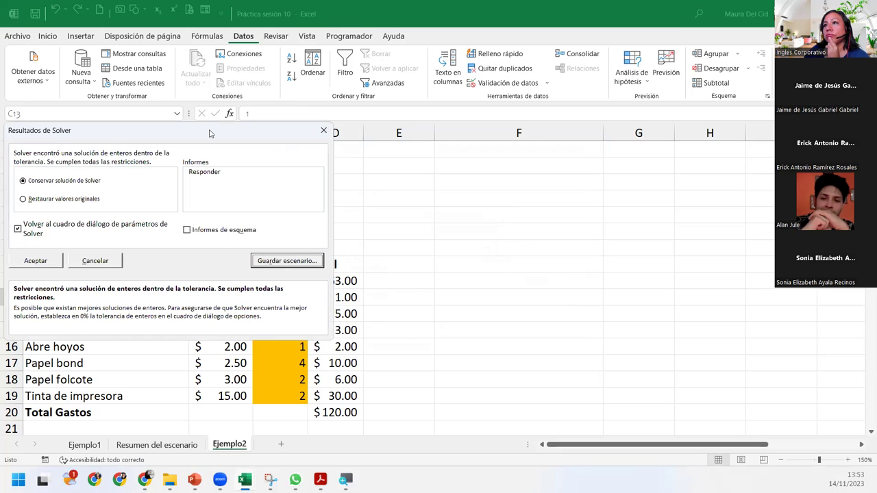
# Keep Solver's $120.00 solution and close Solver Parameters
pyautogui.moveTo(210, 133); pyautogui.dragTo(561, 132)
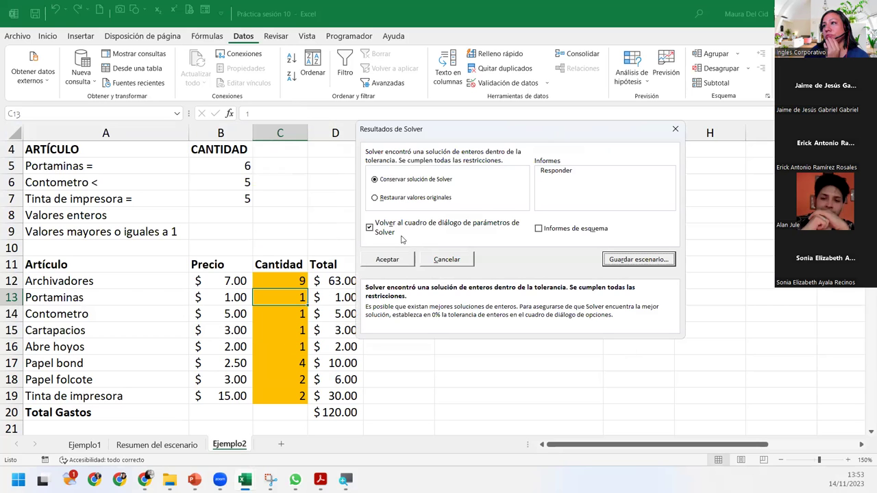
pyautogui.click(388, 260)
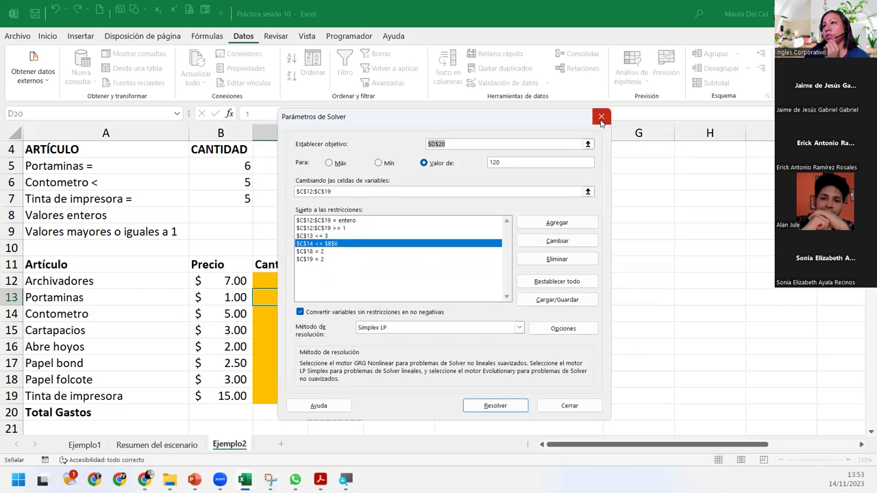
pyautogui.click(601, 118)
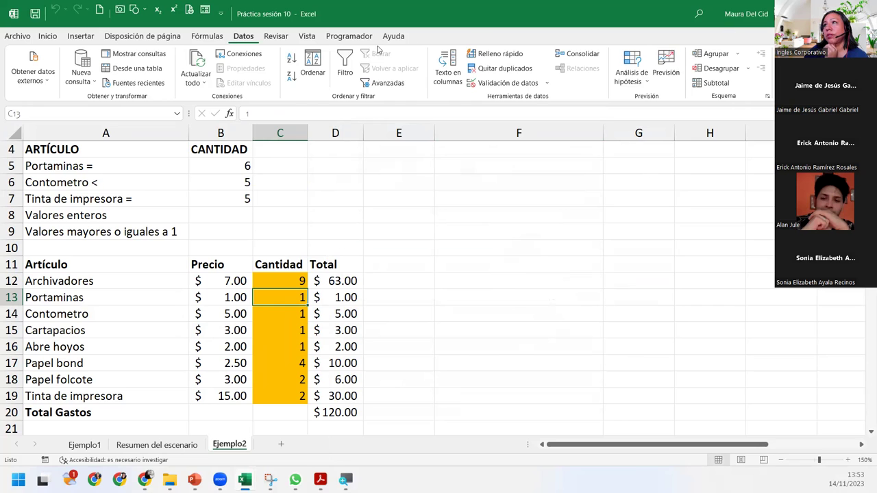
pyautogui.click(349, 36)
pyautogui.click(279, 37)
pyautogui.click(243, 37)
pyautogui.click(631, 77)
pyautogui.click(641, 98)
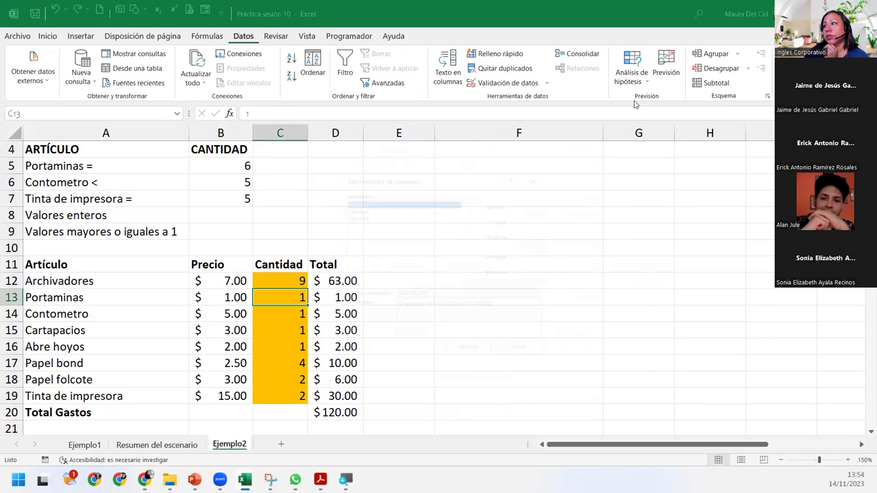
pyautogui.click(347, 212)
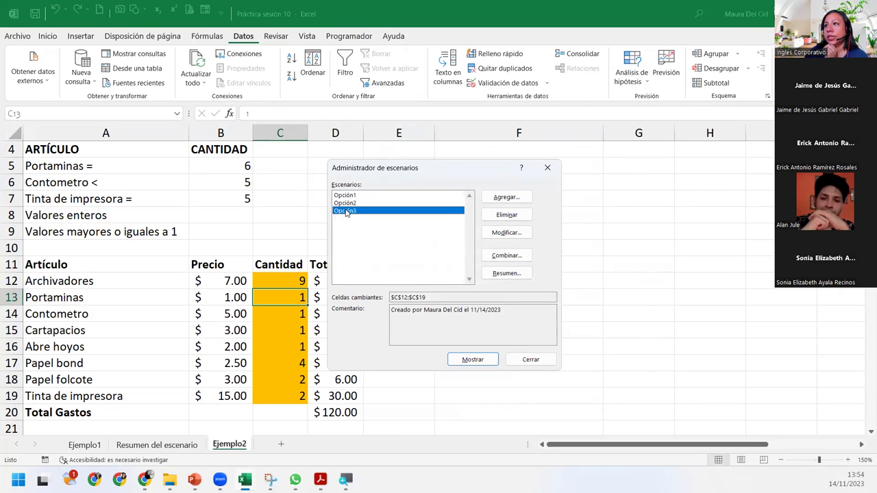
pyautogui.click(348, 204)
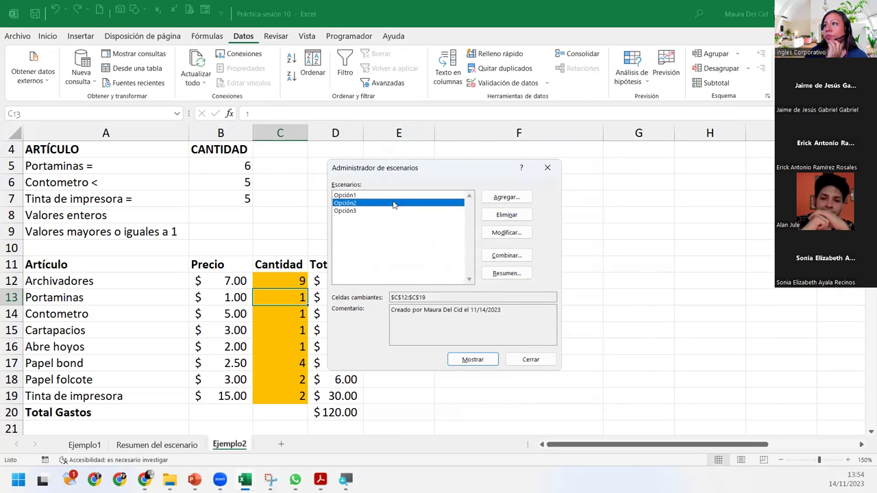
pyautogui.click(471, 360)
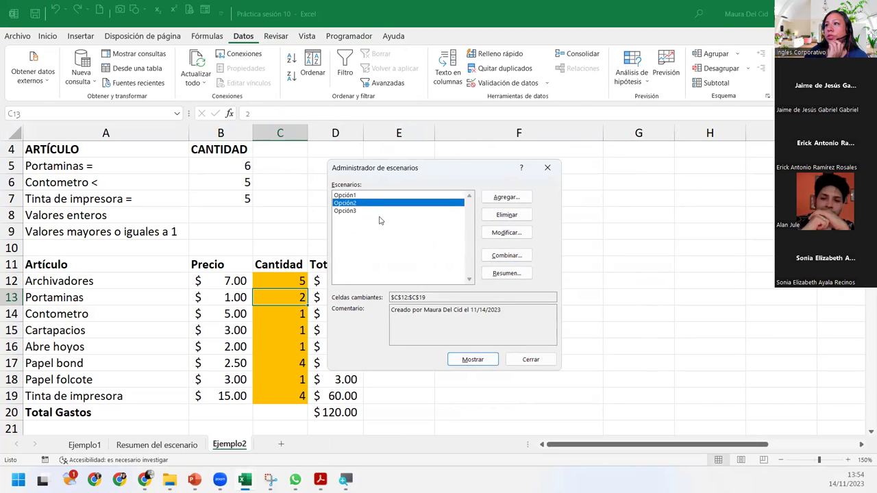
pyautogui.click(358, 195)
pyautogui.click(473, 359)
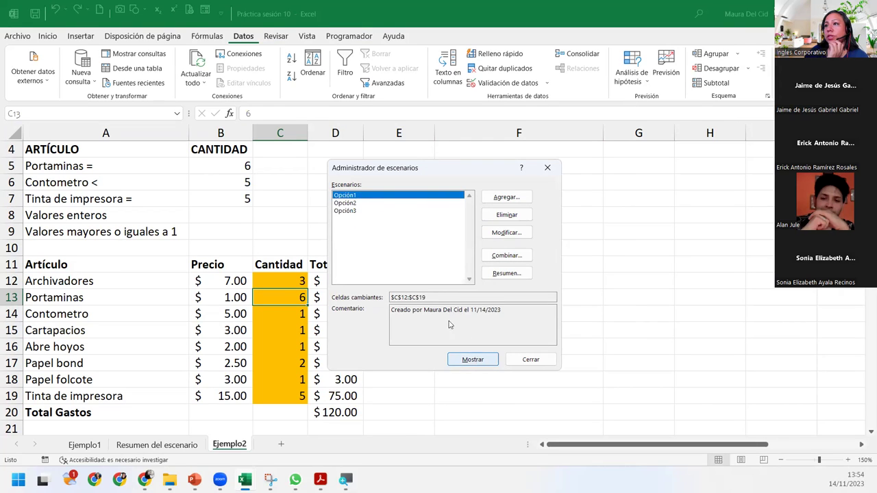
pyautogui.click(348, 211)
pyautogui.click(479, 361)
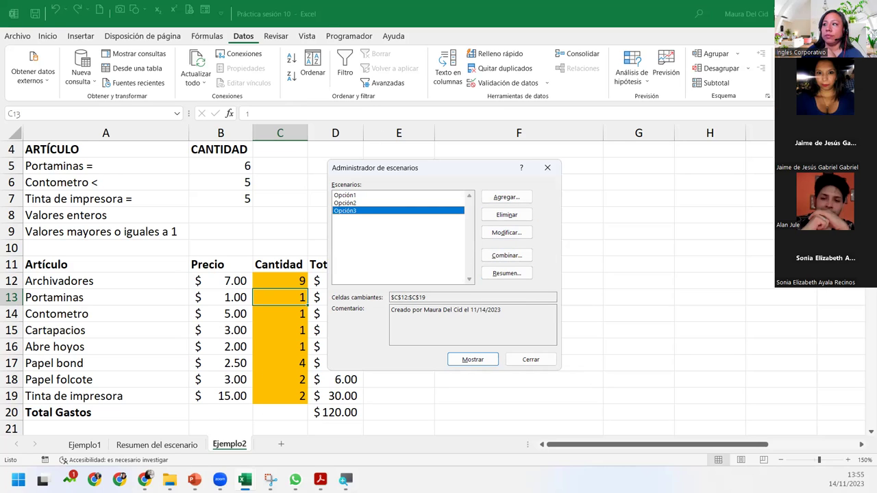
pyautogui.click(525, 362)
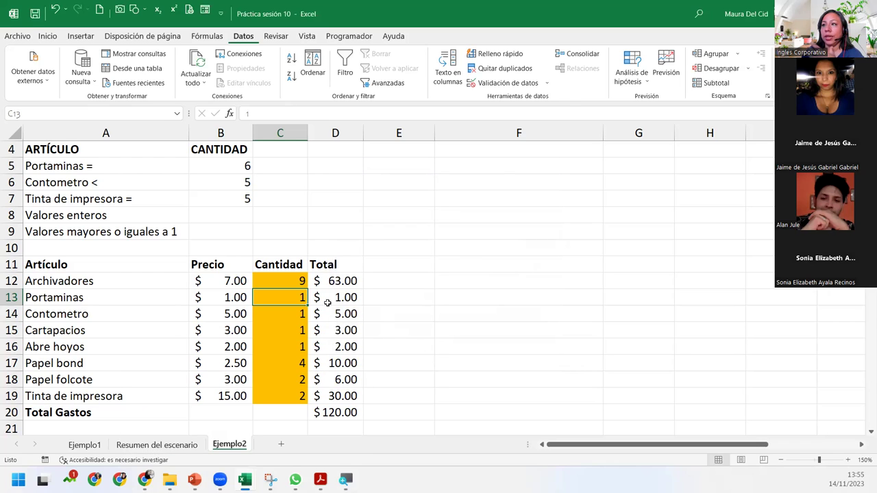
pyautogui.click(282, 267)
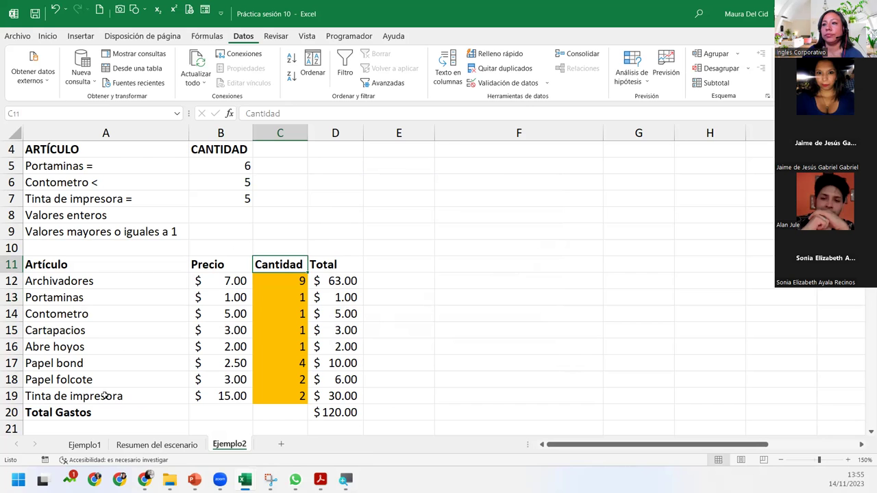
pyautogui.scroll(1, 116, 358)
pyautogui.scroll(-4, 116, 357)
pyautogui.scroll(2, 116, 358)
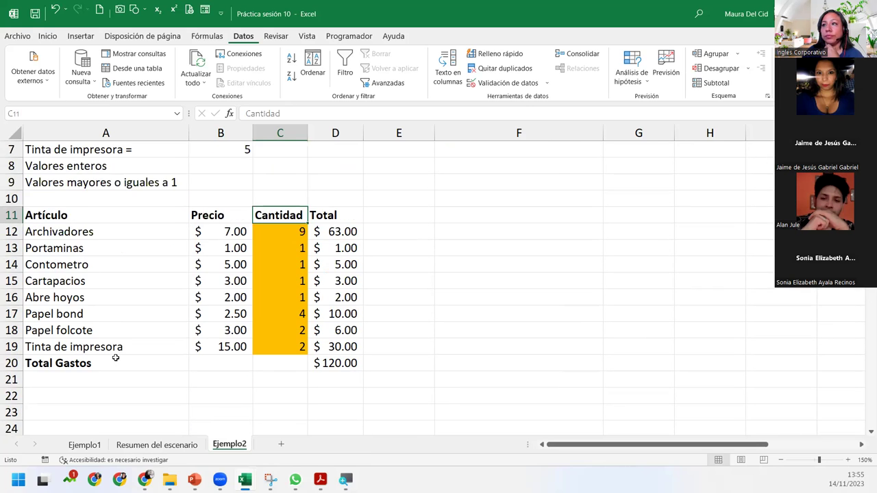
pyautogui.scroll(1, 116, 358)
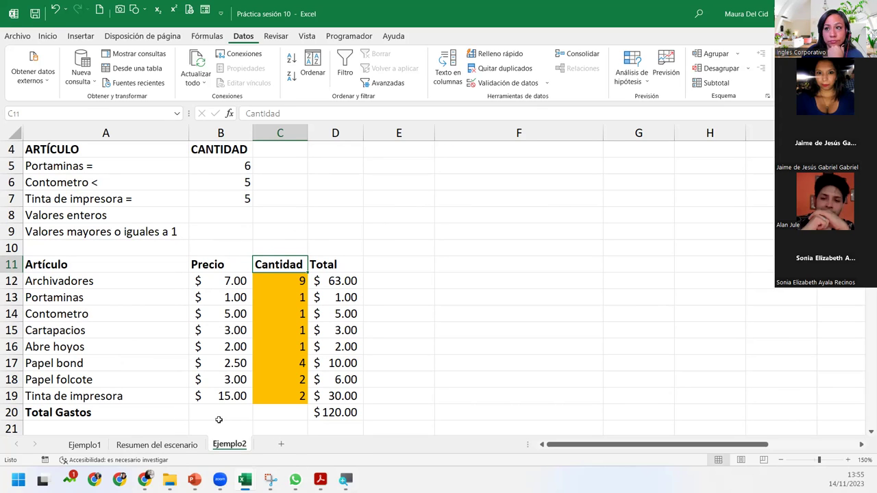
pyautogui.click(145, 446)
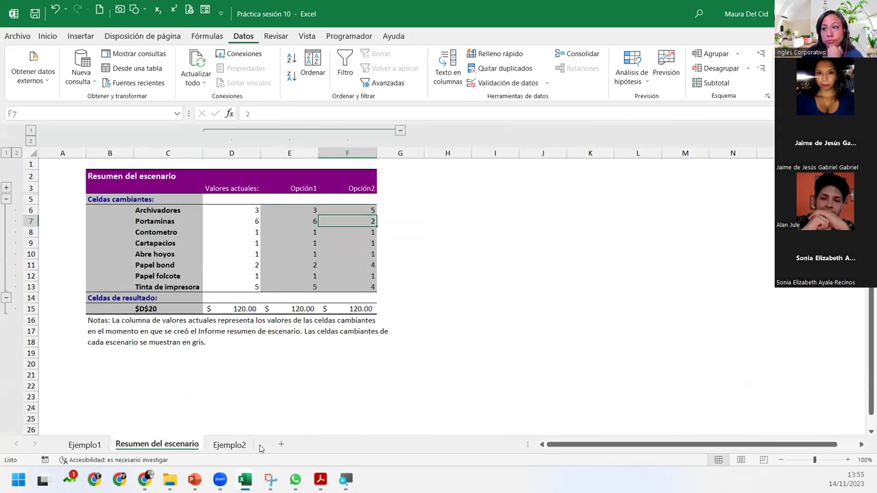
pyautogui.click(236, 446)
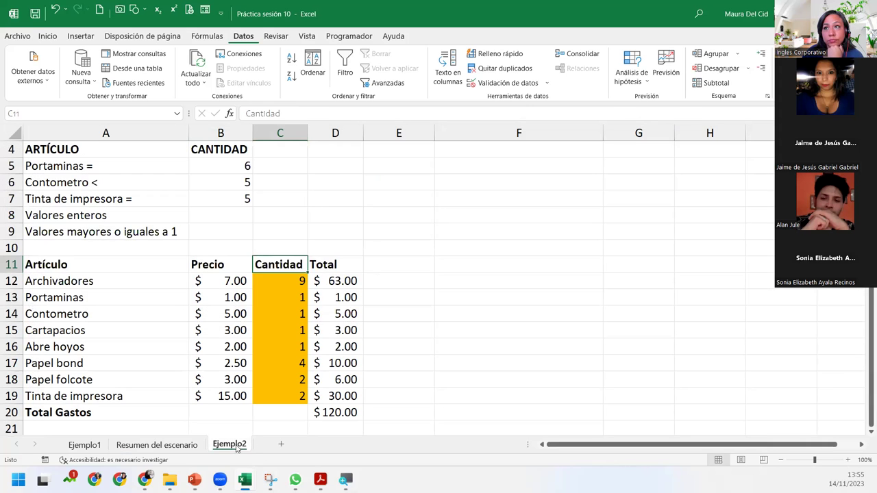
pyautogui.click(302, 296)
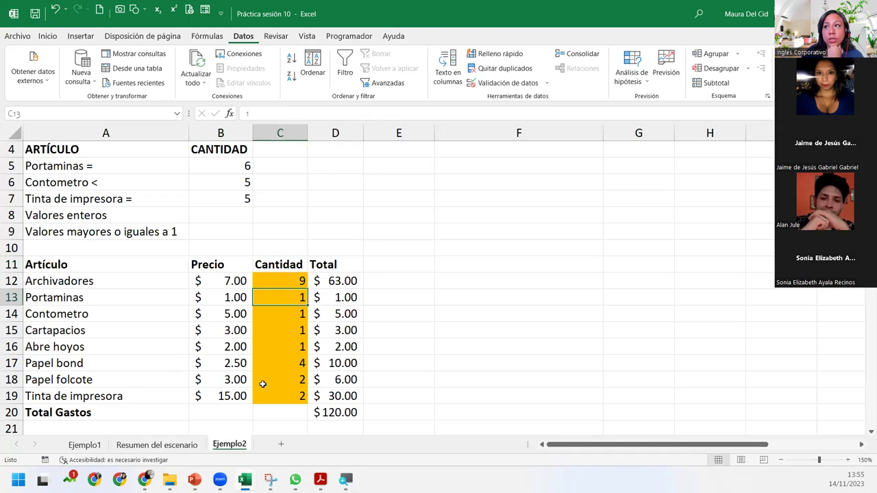
pyautogui.click(285, 313)
pyautogui.click(284, 331)
pyautogui.click(283, 347)
pyautogui.click(284, 378)
pyautogui.click(287, 400)
pyautogui.click(283, 380)
pyautogui.click(281, 363)
pyautogui.click(281, 346)
pyautogui.click(280, 332)
pyautogui.click(282, 314)
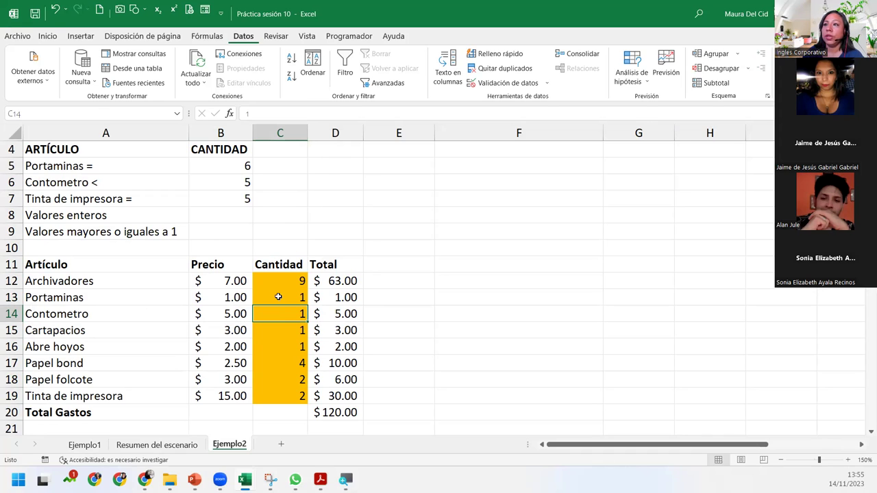
pyautogui.moveTo(289, 281); pyautogui.dragTo(275, 381)
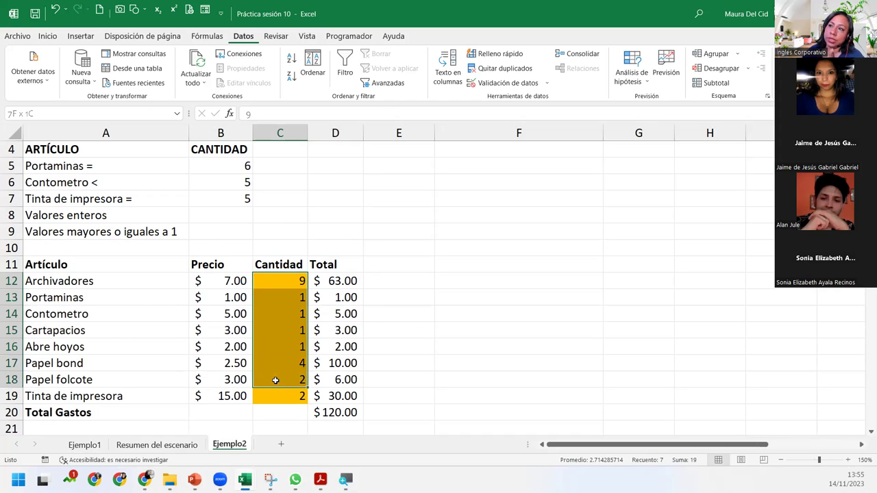
pyautogui.click(272, 342)
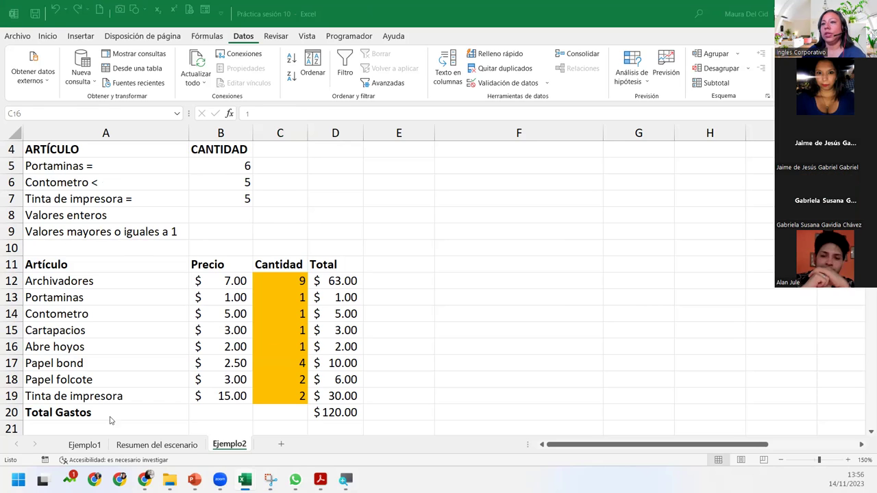
pyautogui.click(85, 443)
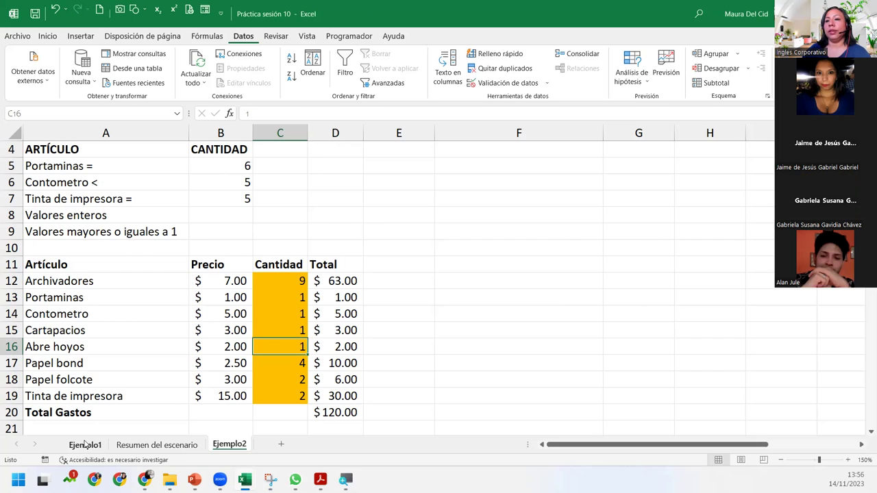
pyautogui.click(229, 445)
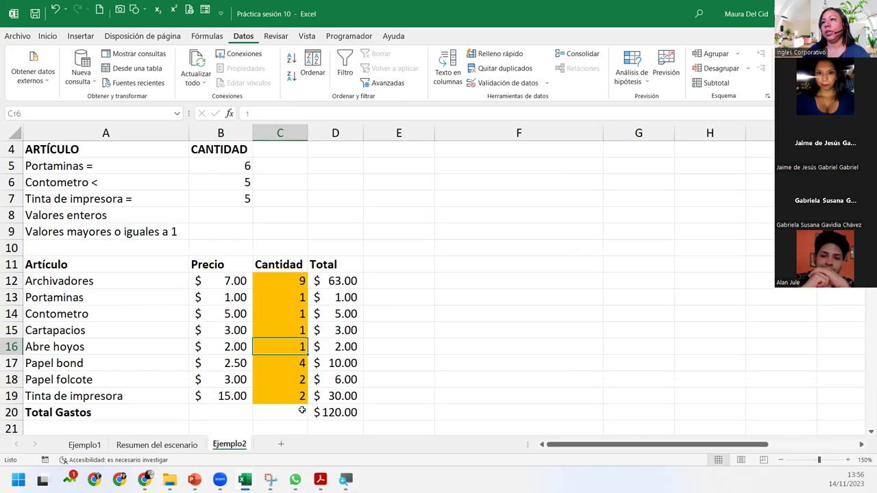
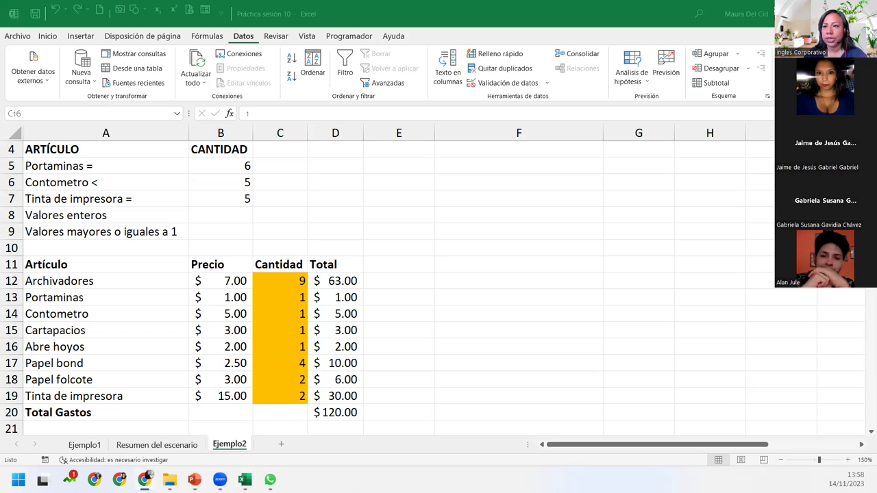
# Leave Excel for the slideshow and advance to the 'Cierre y conclusiones' closing slide
pyautogui.click(281, 347)
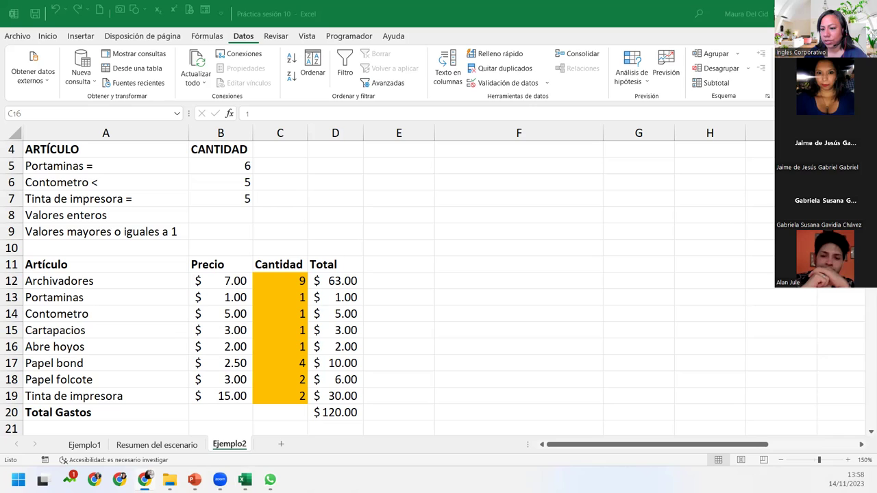
pyautogui.click(280, 346)
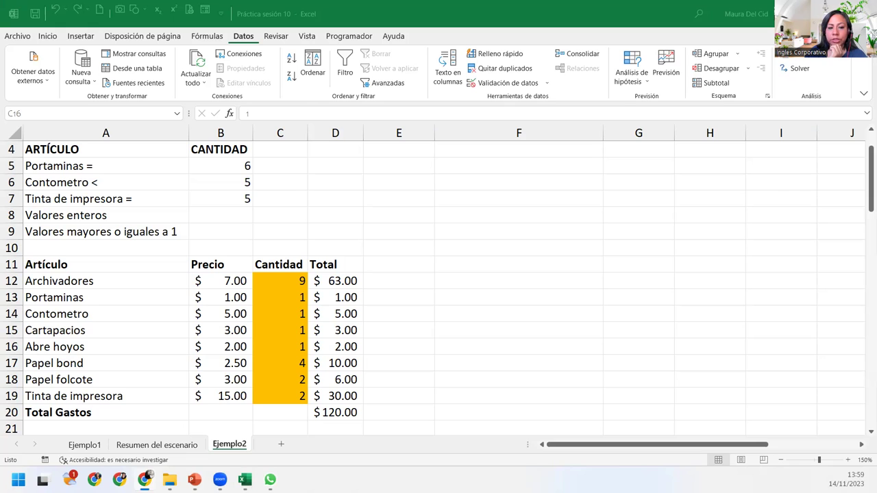
pyautogui.hotkey('alt', 'Tab')
pyautogui.press('Right')
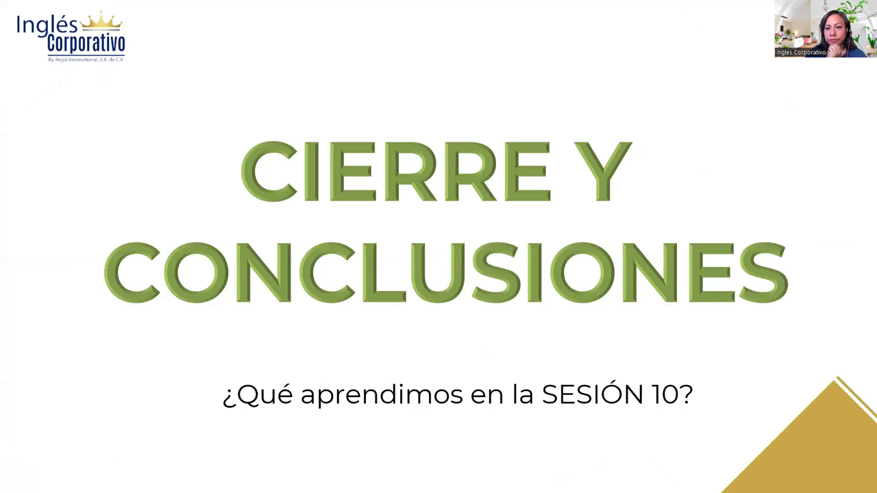